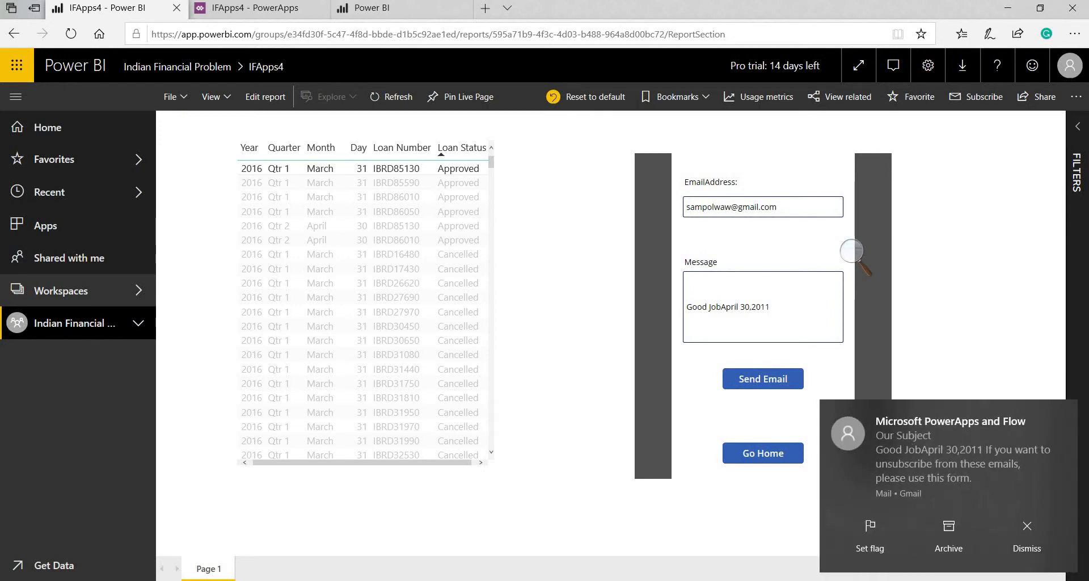
# Open the arrived 'Our Subject' email in Mail, then return to the IFApps4 Power BI report
pyautogui.click(318, 580)
pyautogui.click(248, 119)
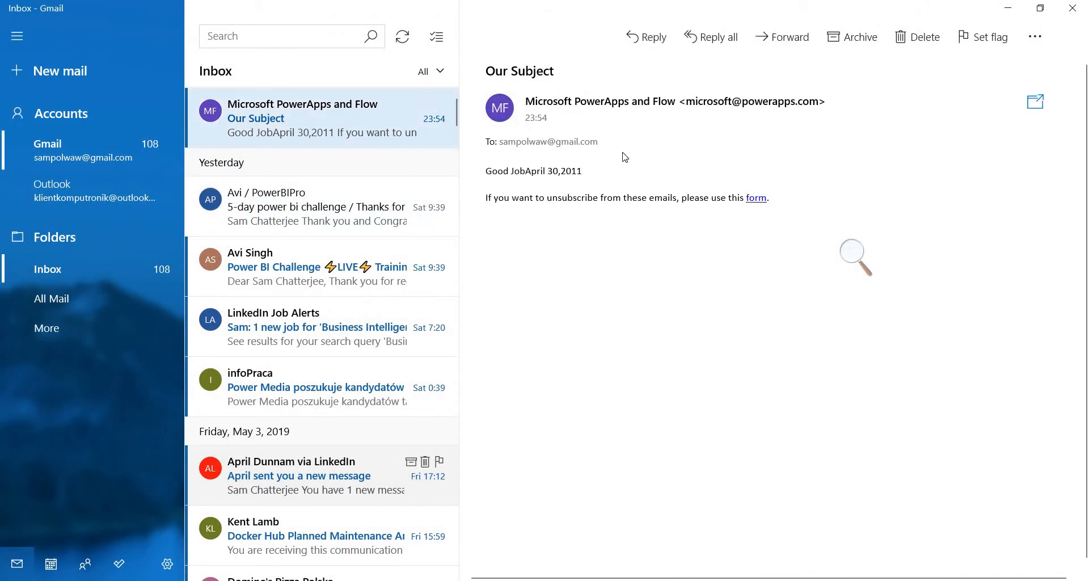
pyautogui.hotkey('alt', 'Tab')
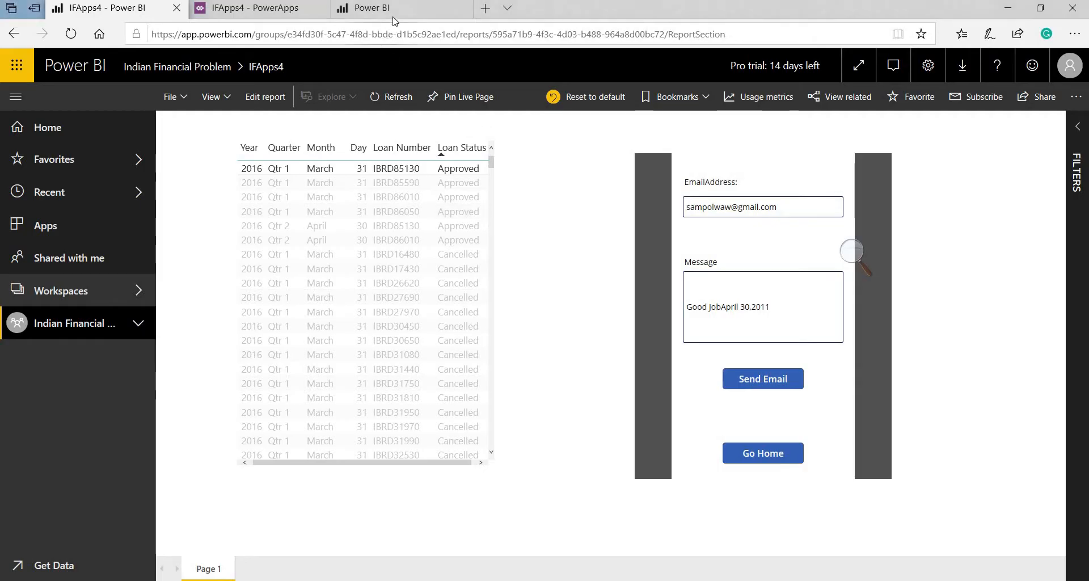
pyautogui.click(395, 9)
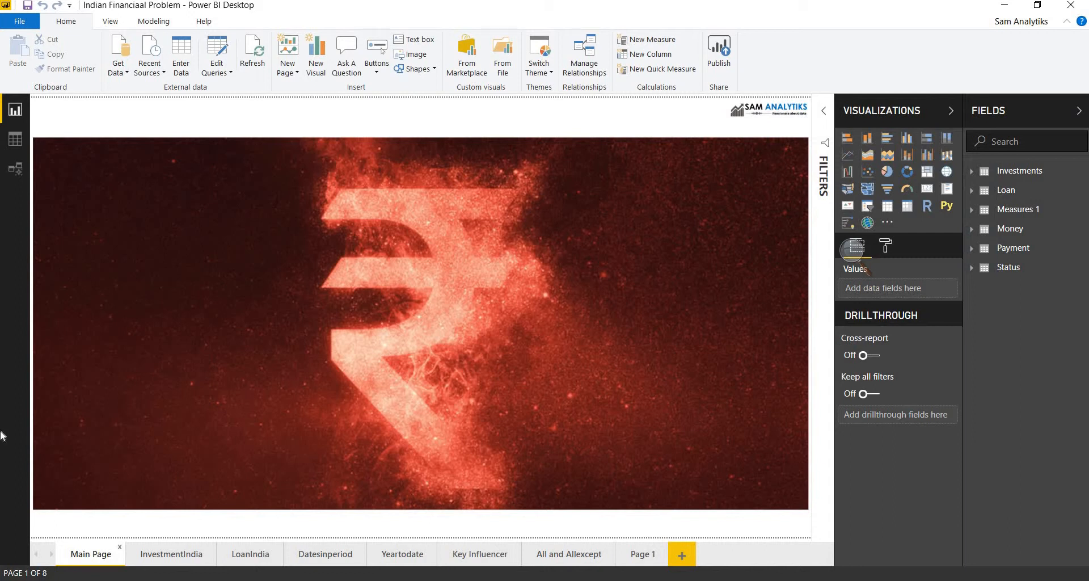
pyautogui.click(164, 554)
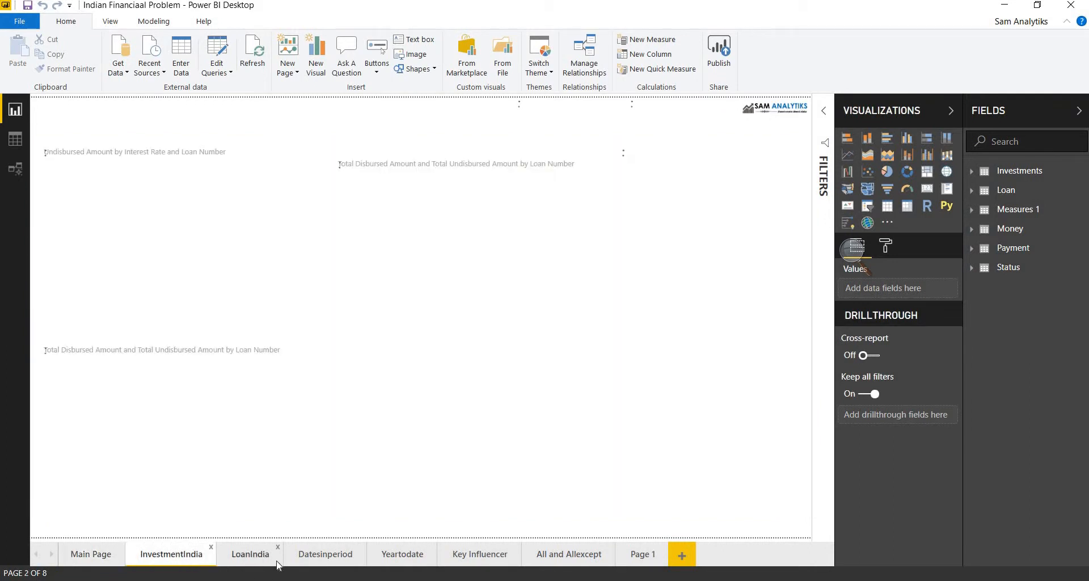
pyautogui.click(278, 564)
pyautogui.click(329, 559)
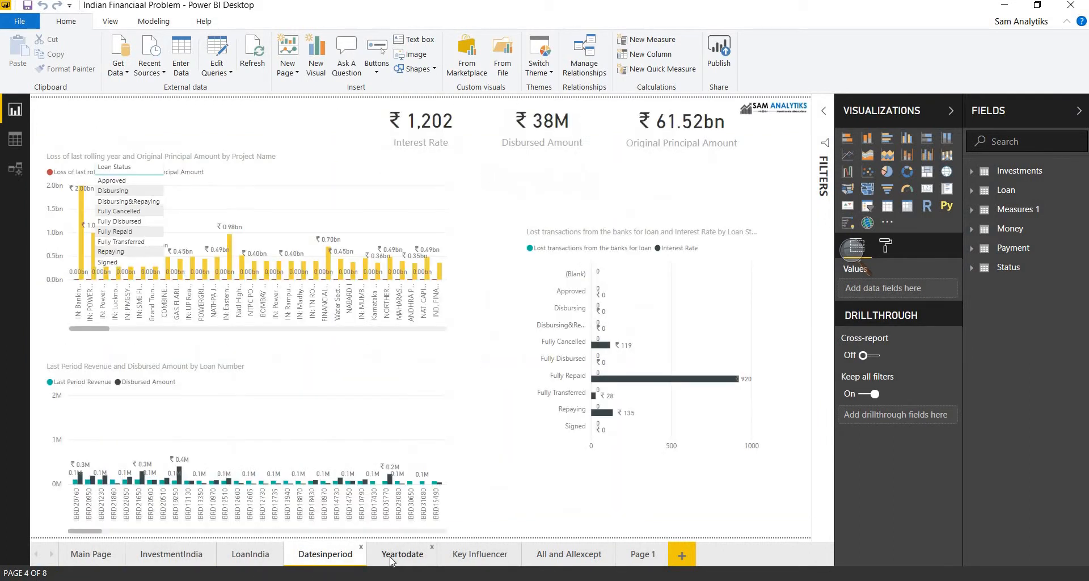
pyautogui.click(390, 561)
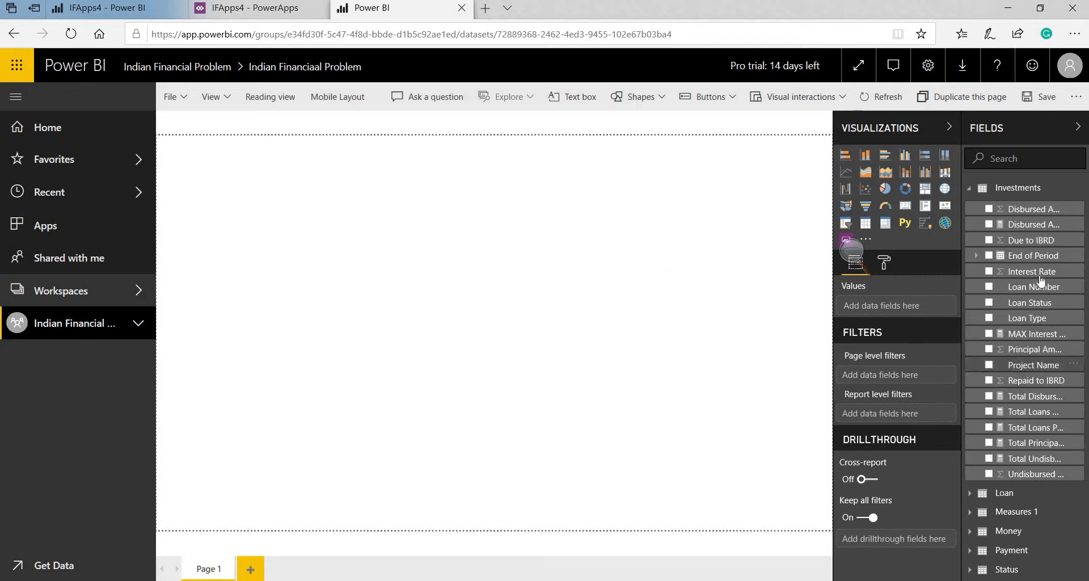
# Add a table with End of Period, Loan Number and Loan Status, then enlarge it
pyautogui.click(866, 226)
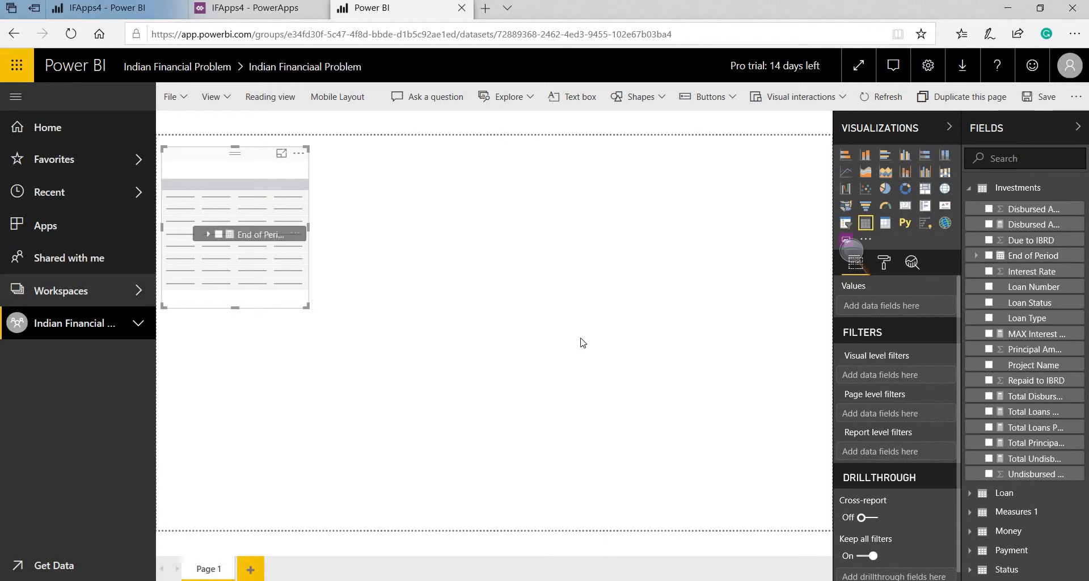
pyautogui.click(1030, 255)
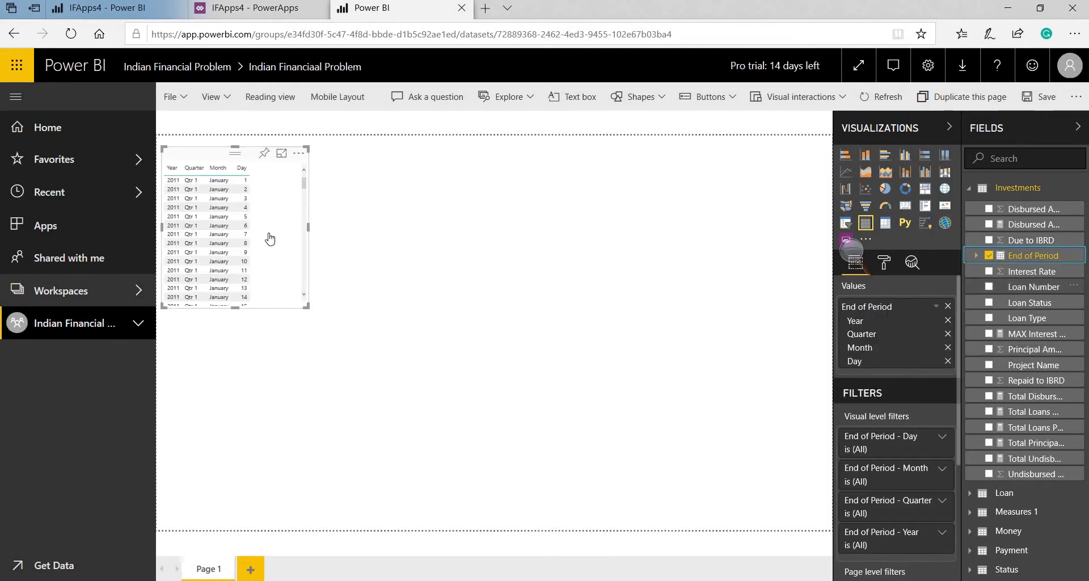
pyautogui.moveTo(1074, 286); pyautogui.dragTo(245, 255)
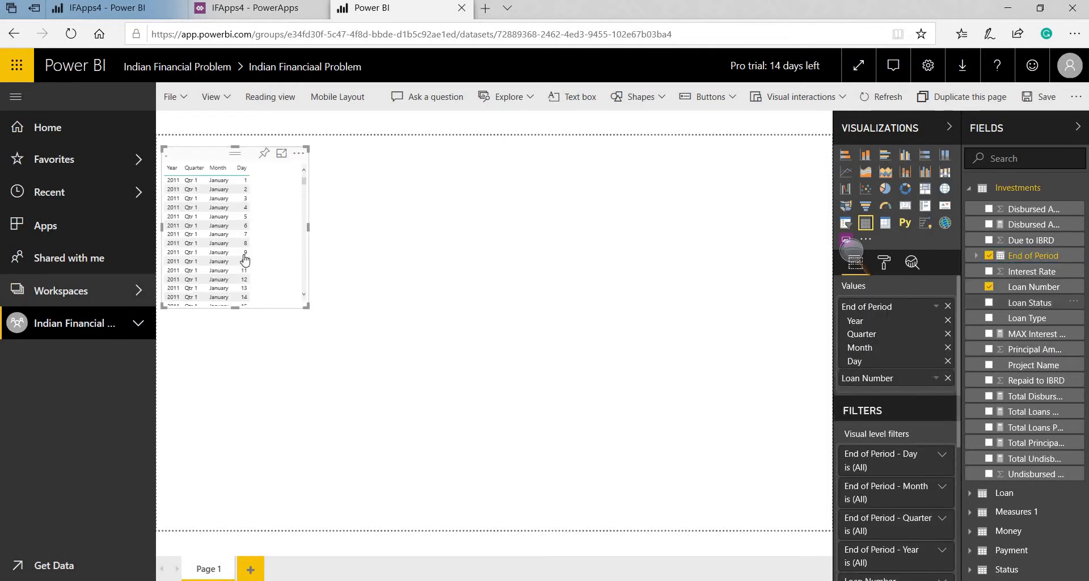
pyautogui.moveTo(326, 275); pyautogui.dragTo(322, 280)
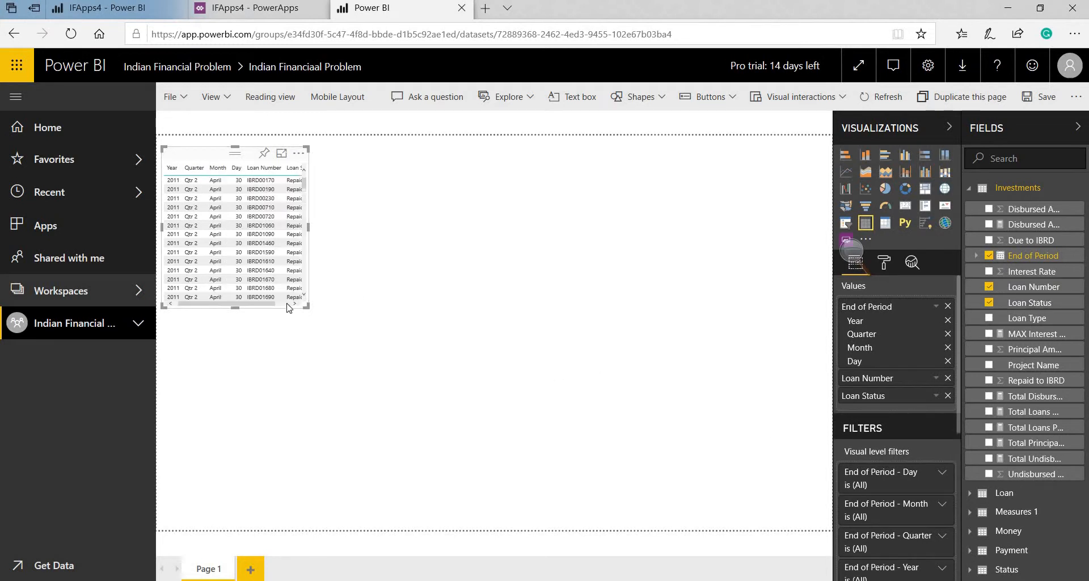
pyautogui.moveTo(307, 306); pyautogui.dragTo(339, 452)
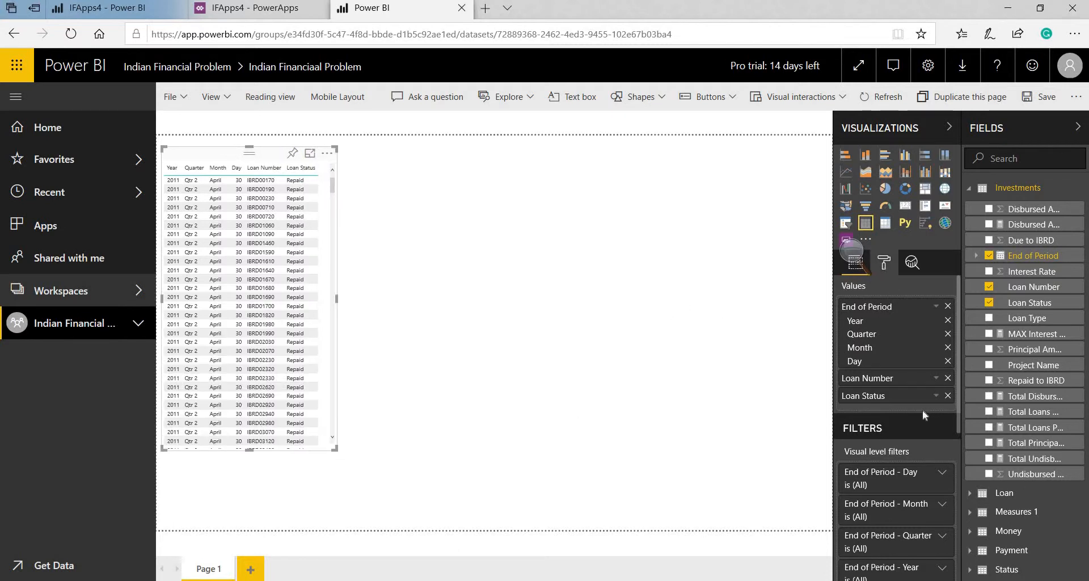
# Set the table's values text size to 13 and enlarge the table to fit
pyautogui.click(884, 262)
pyautogui.click(879, 417)
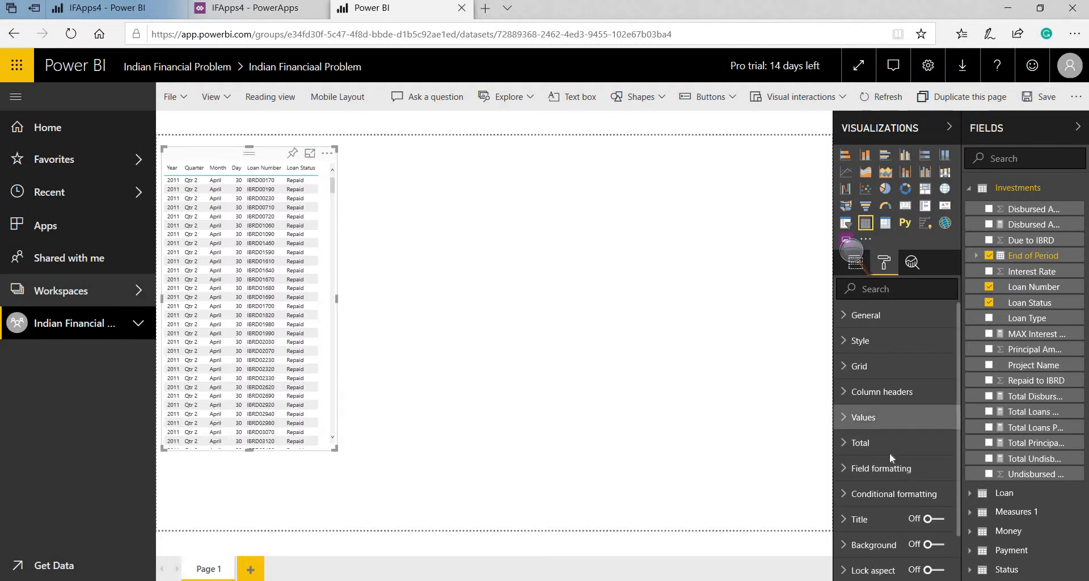
pyautogui.scroll(-10, 885, 468)
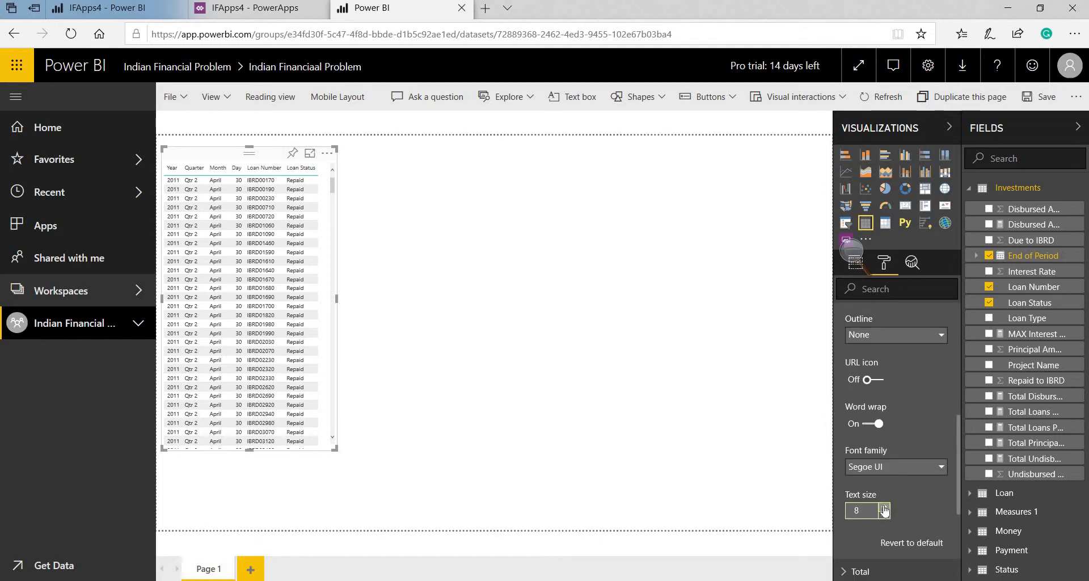
pyautogui.click(883, 507)
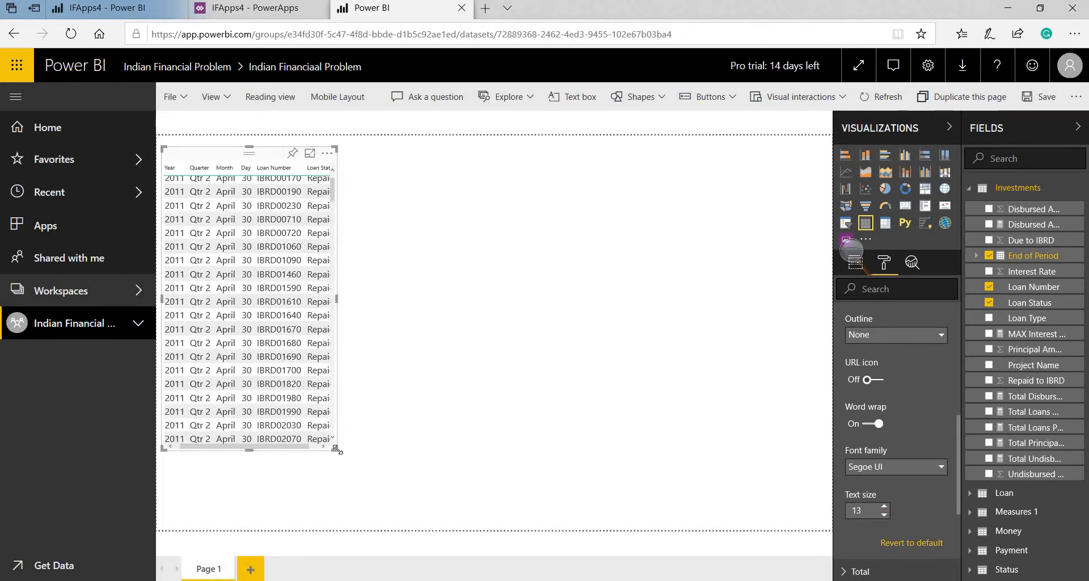
pyautogui.moveTo(337, 450); pyautogui.dragTo(389, 496)
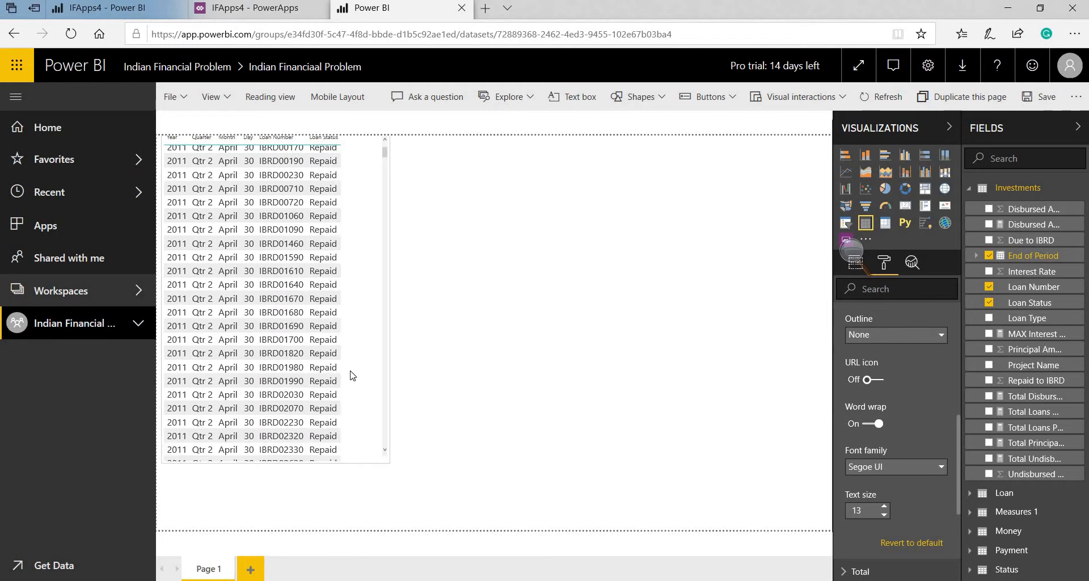
pyautogui.click(427, 311)
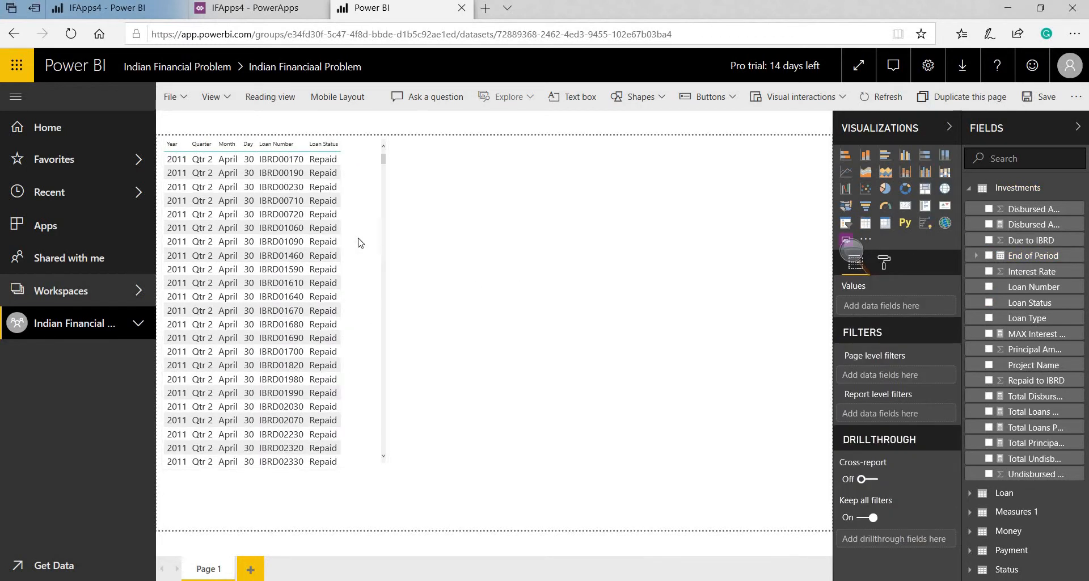
# Narrow the loan table and reposition it on the right side of the page
pyautogui.click(385, 306)
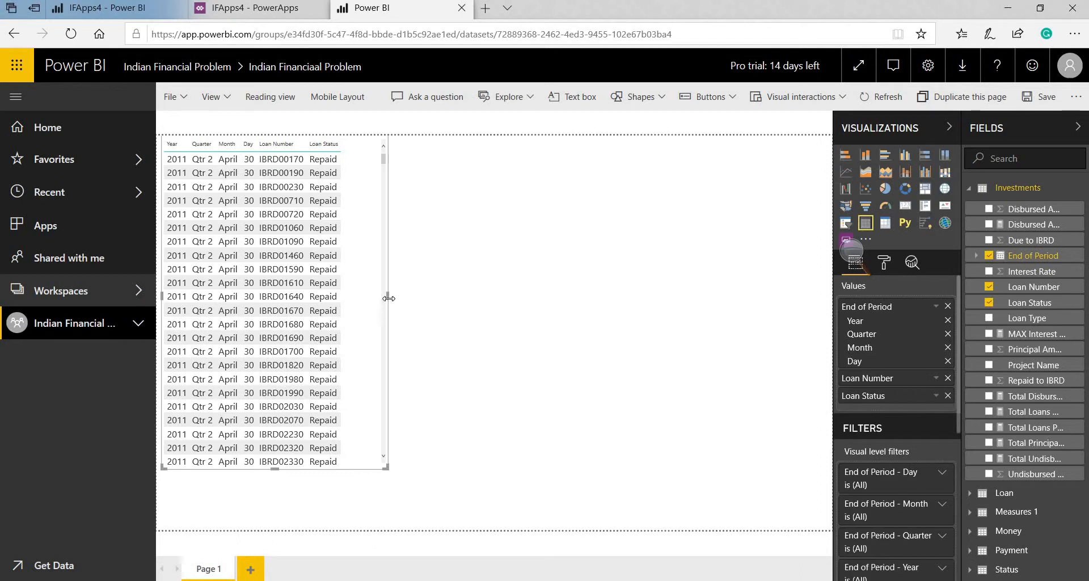
pyautogui.moveTo(369, 308); pyautogui.dragTo(350, 231)
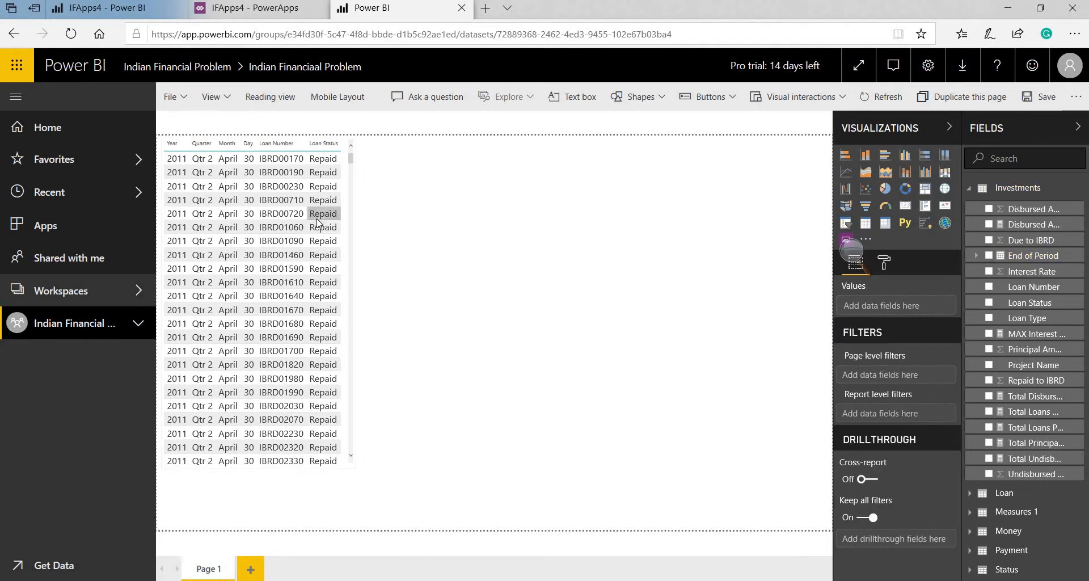
pyautogui.click(348, 161)
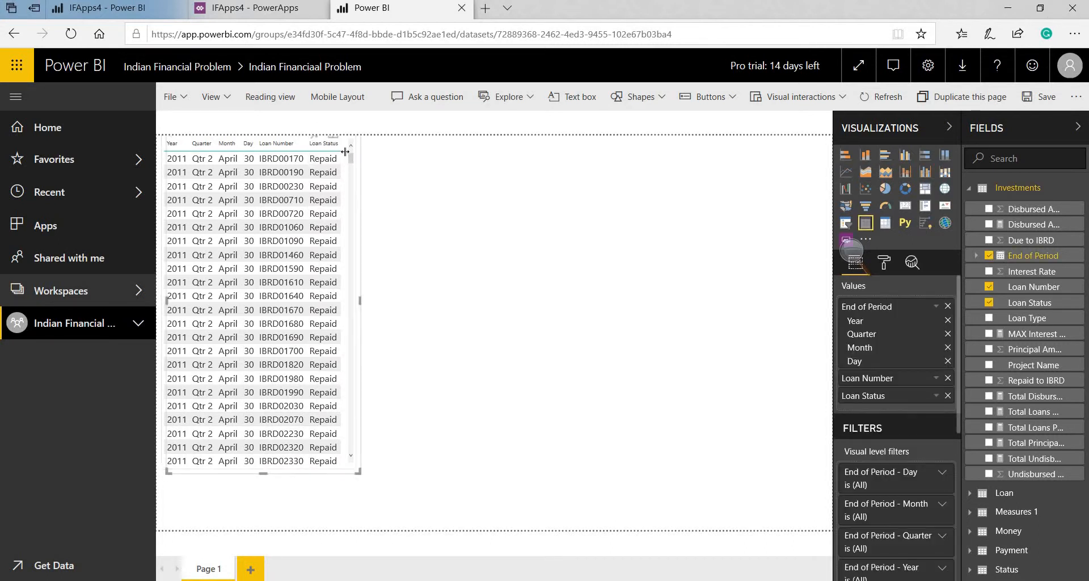
pyautogui.moveTo(342, 148); pyautogui.dragTo(723, 143)
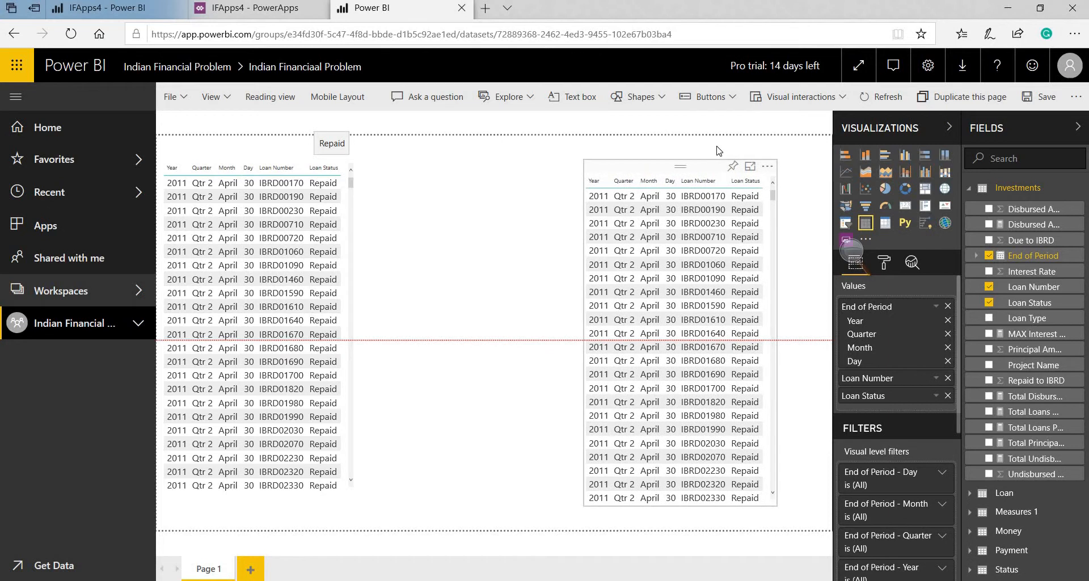
pyautogui.click(807, 269)
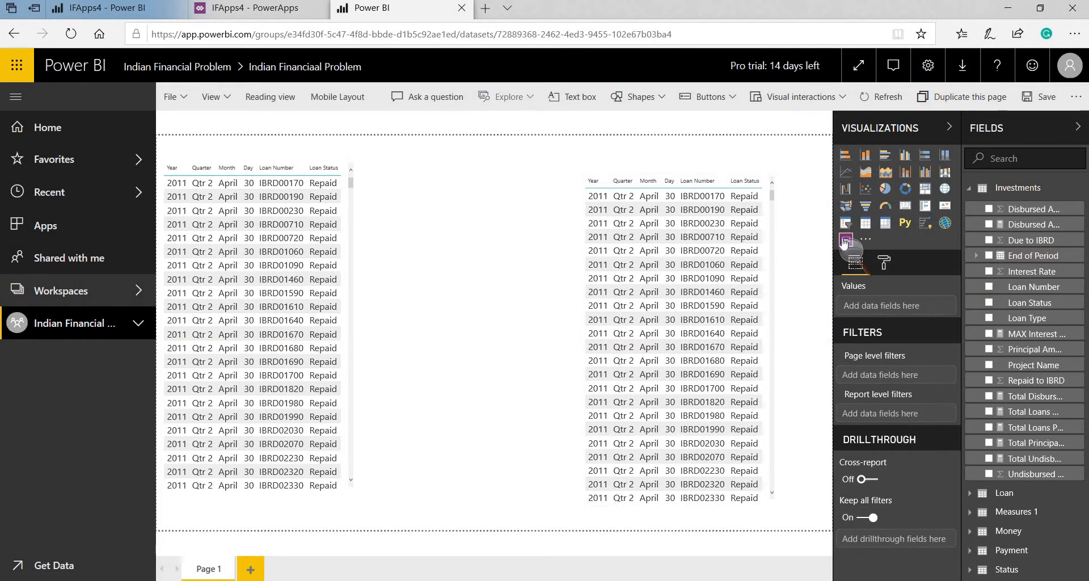
# Turn the right-hand table into a widened PowerApps visual and create a new app
pyautogui.click(845, 242)
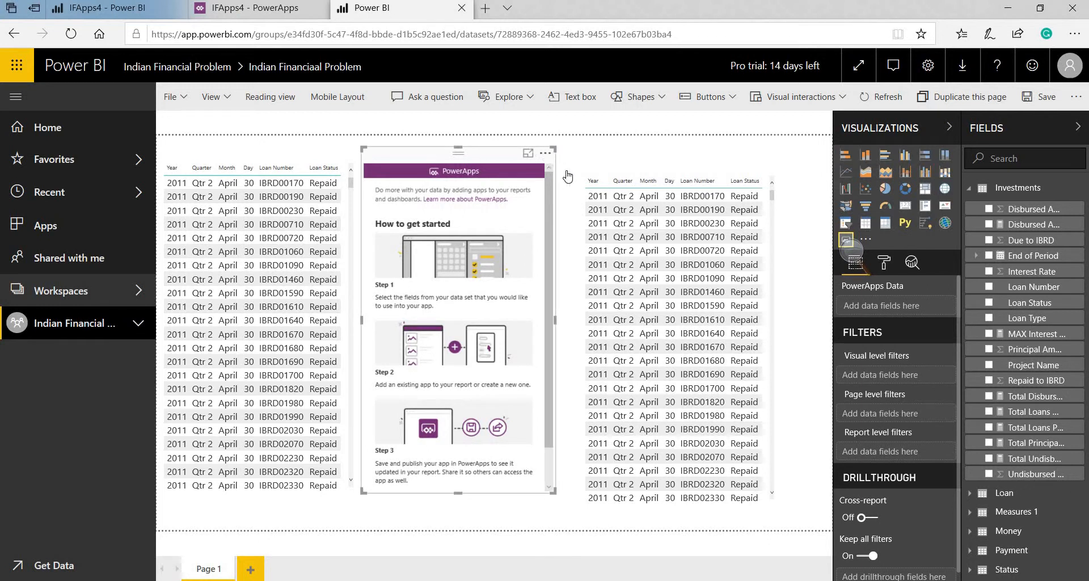
pyautogui.click(545, 152)
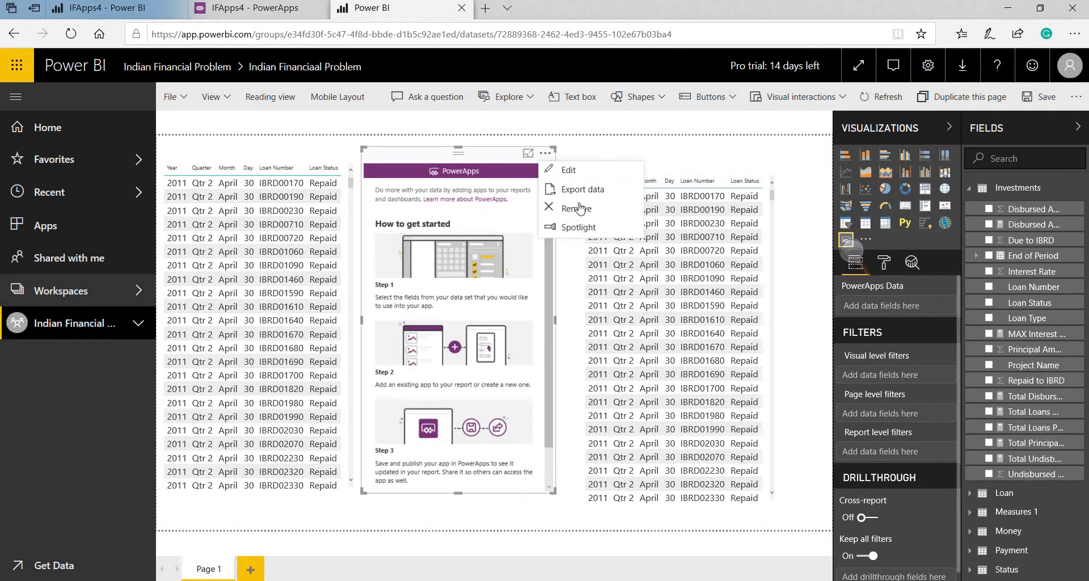
pyautogui.click(766, 228)
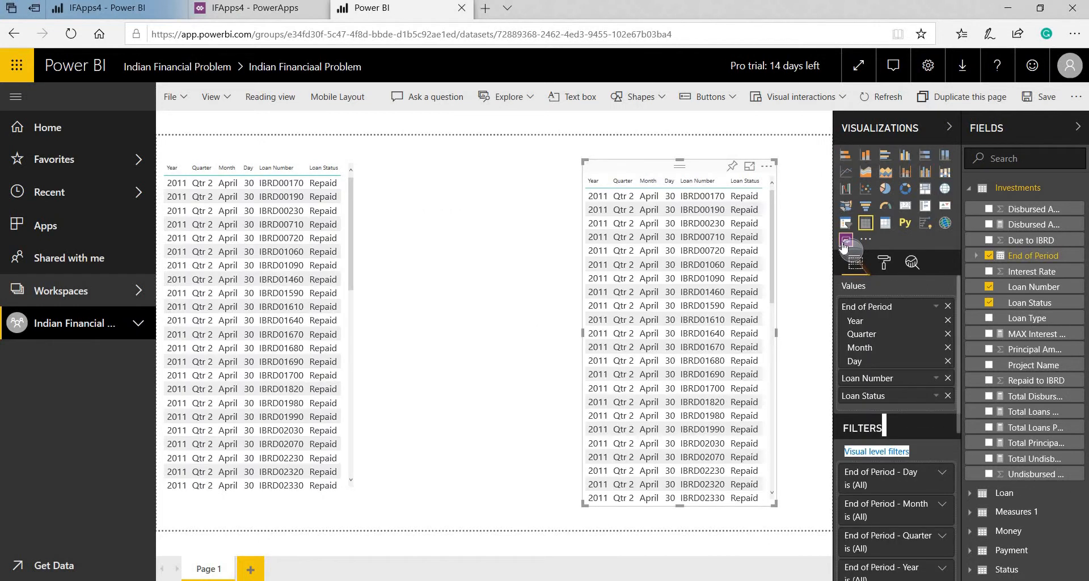
pyautogui.click(845, 242)
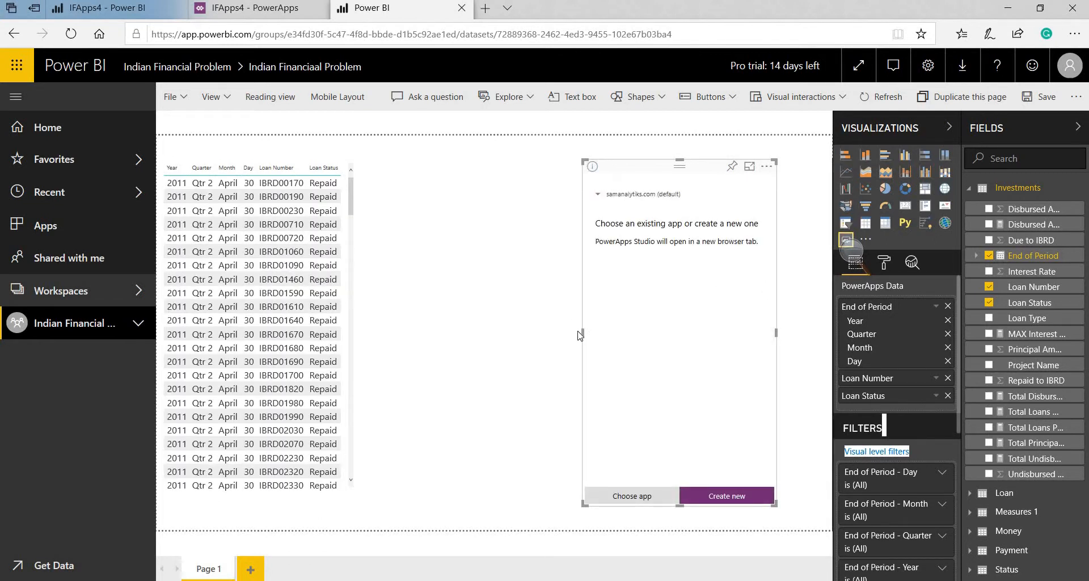
pyautogui.moveTo(578, 334); pyautogui.dragTo(540, 335)
pyautogui.click(717, 497)
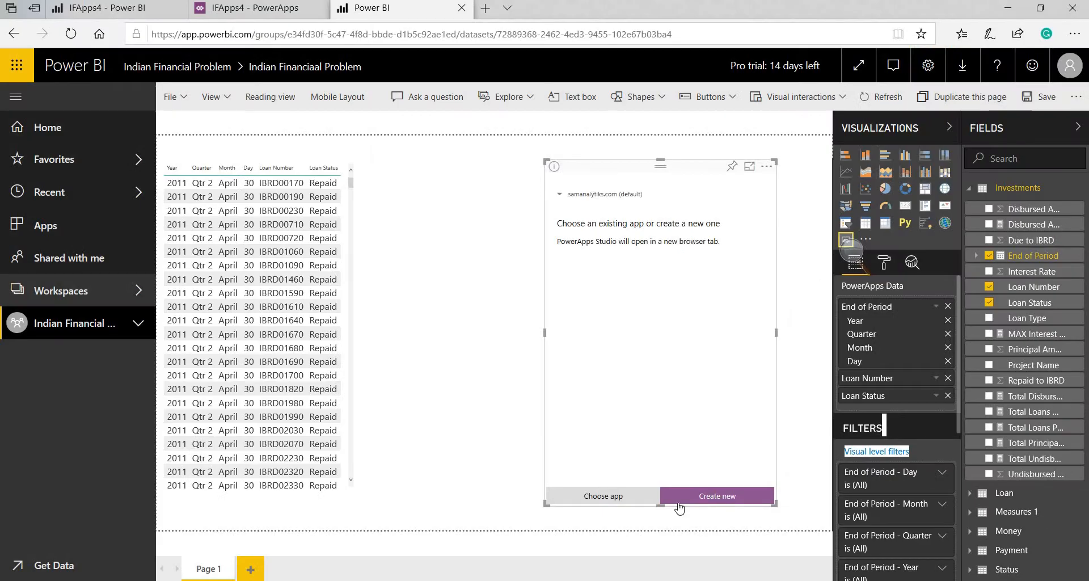
pyautogui.click(680, 493)
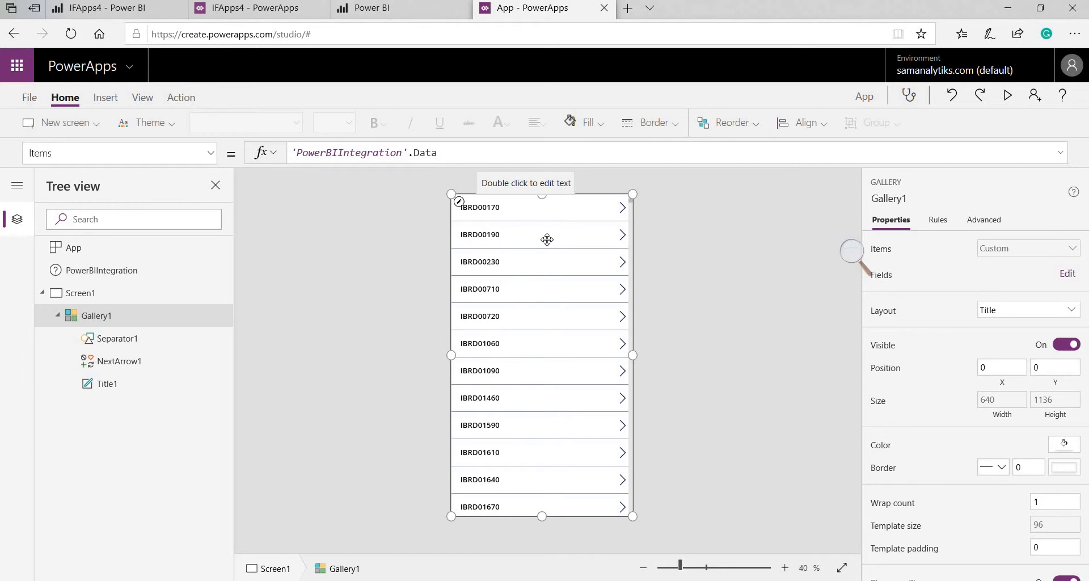
# Give Gallery1 the 'Title, subtitle, and body' layout and reselect the gallery
pyautogui.click(1024, 314)
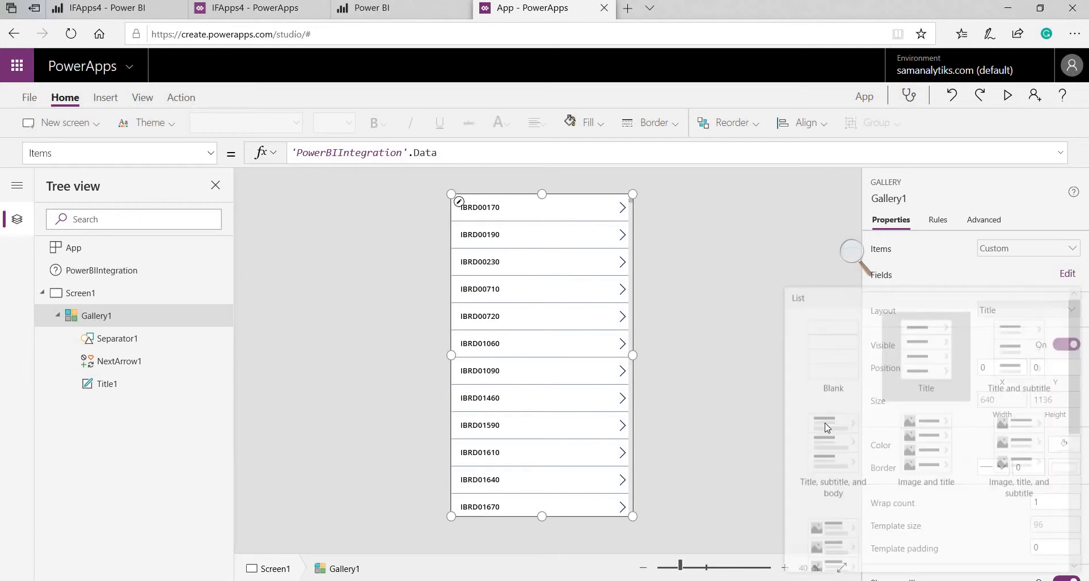
pyautogui.click(826, 428)
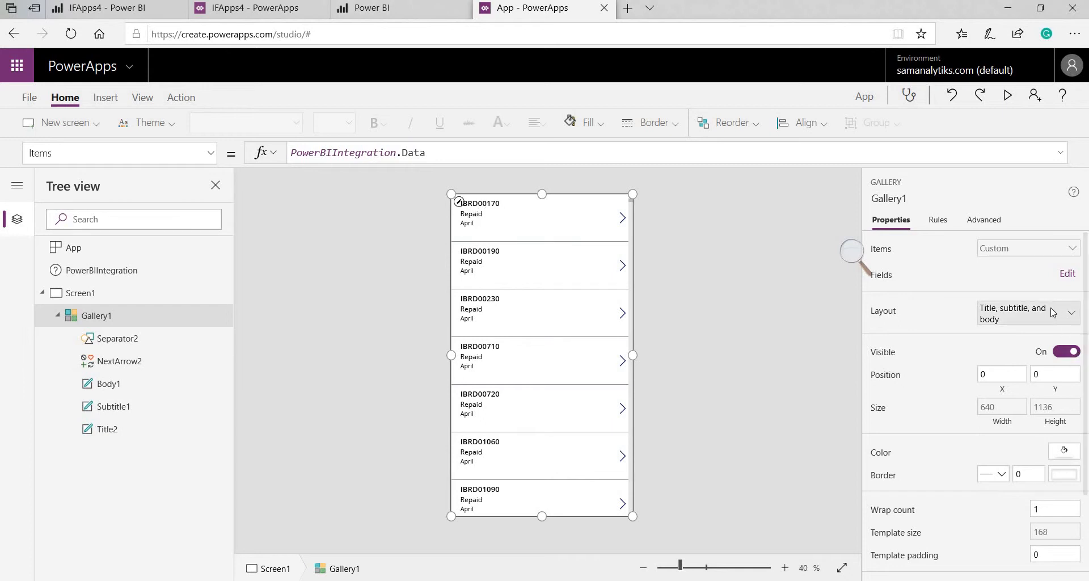
pyautogui.click(1056, 313)
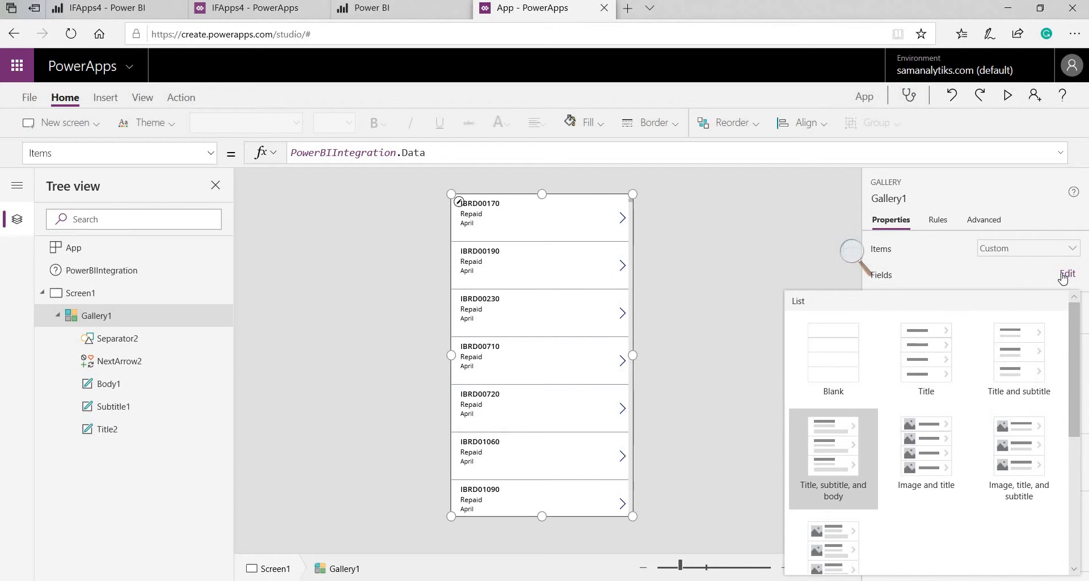
pyautogui.click(723, 283)
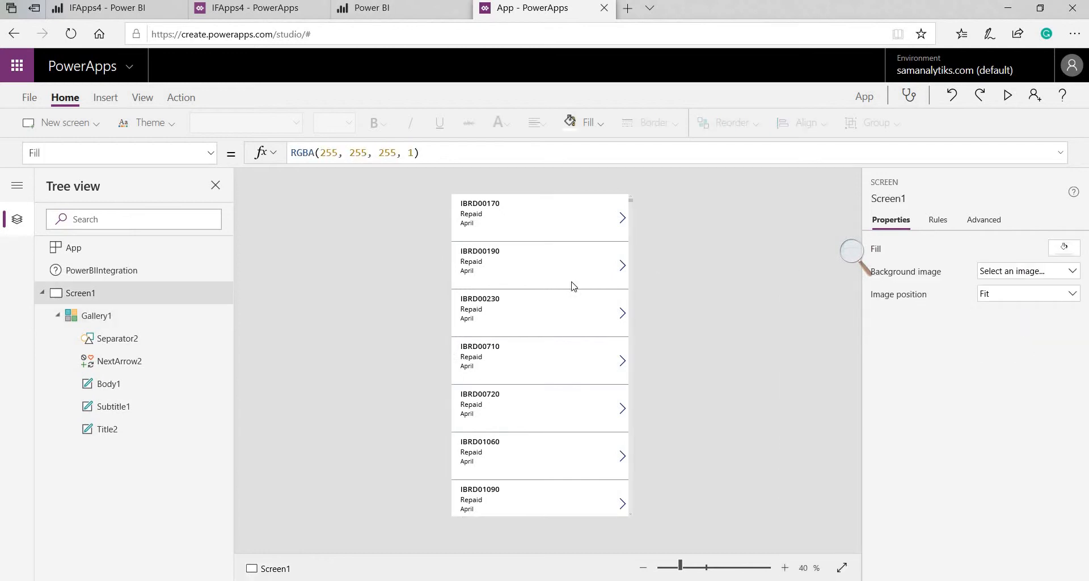
pyautogui.click(140, 316)
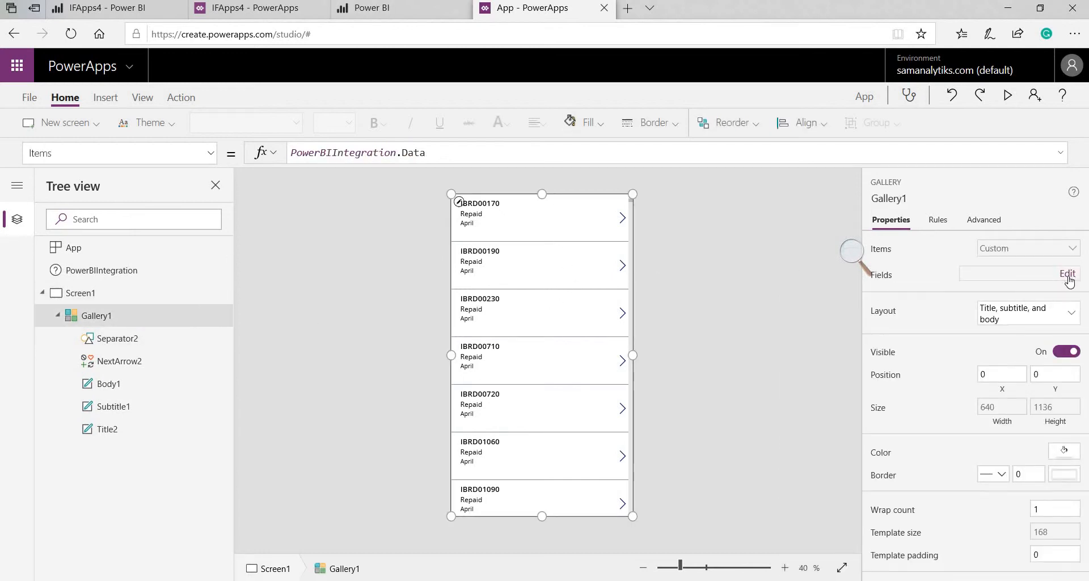
# Map the gallery fields: title to Month, subtitle to Loan Number, body to Loan Status
pyautogui.click(1068, 274)
pyautogui.click(791, 339)
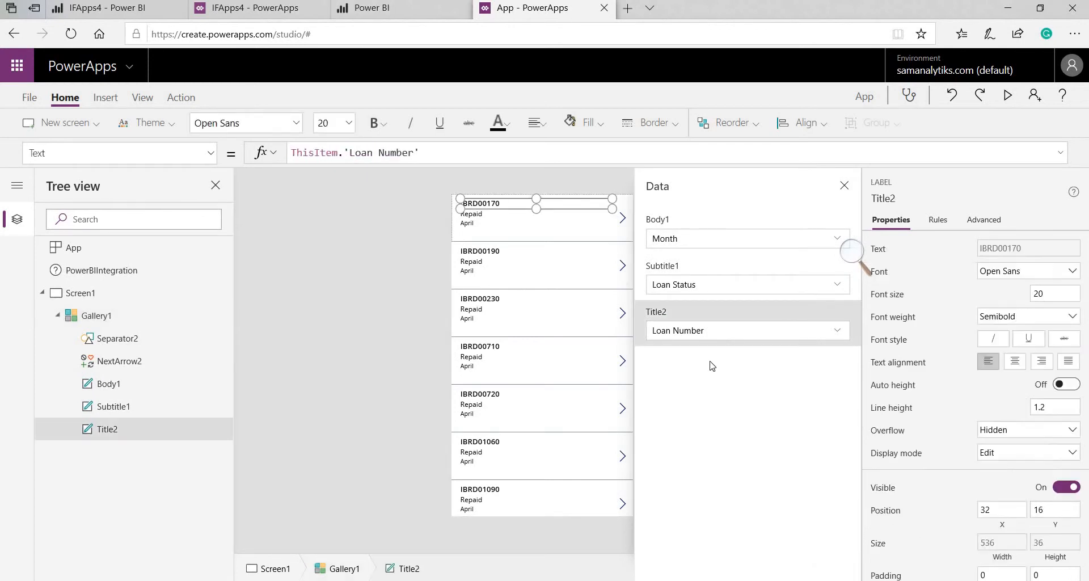
pyautogui.click(702, 335)
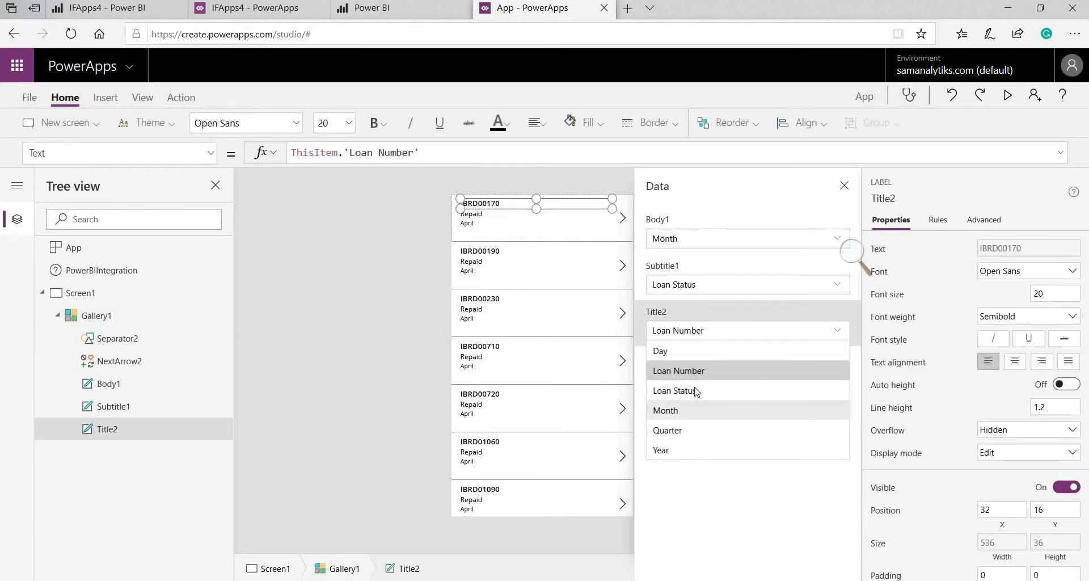
pyautogui.click(697, 399)
pyautogui.click(701, 289)
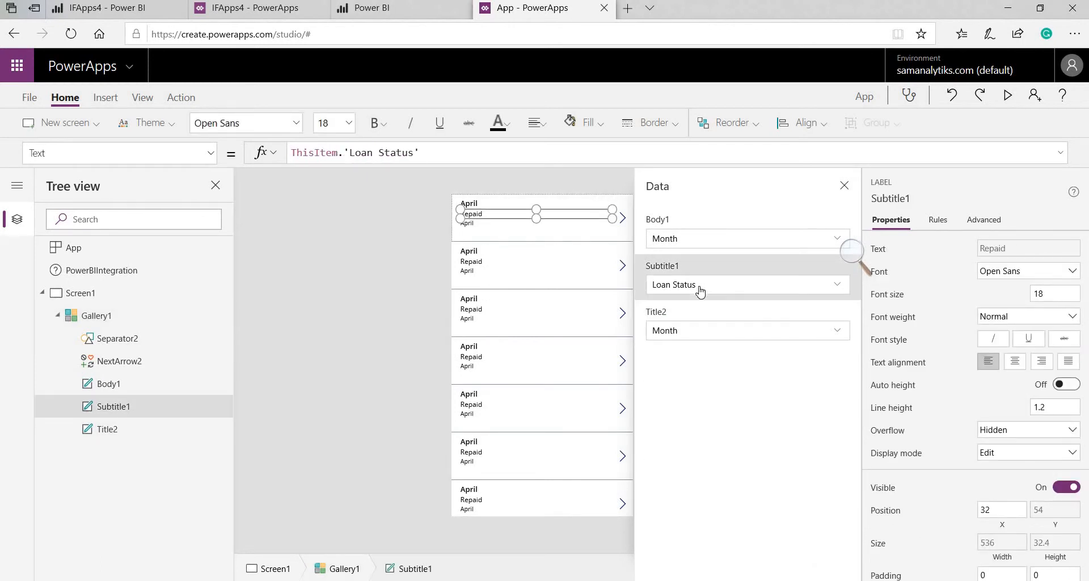
pyautogui.click(701, 289)
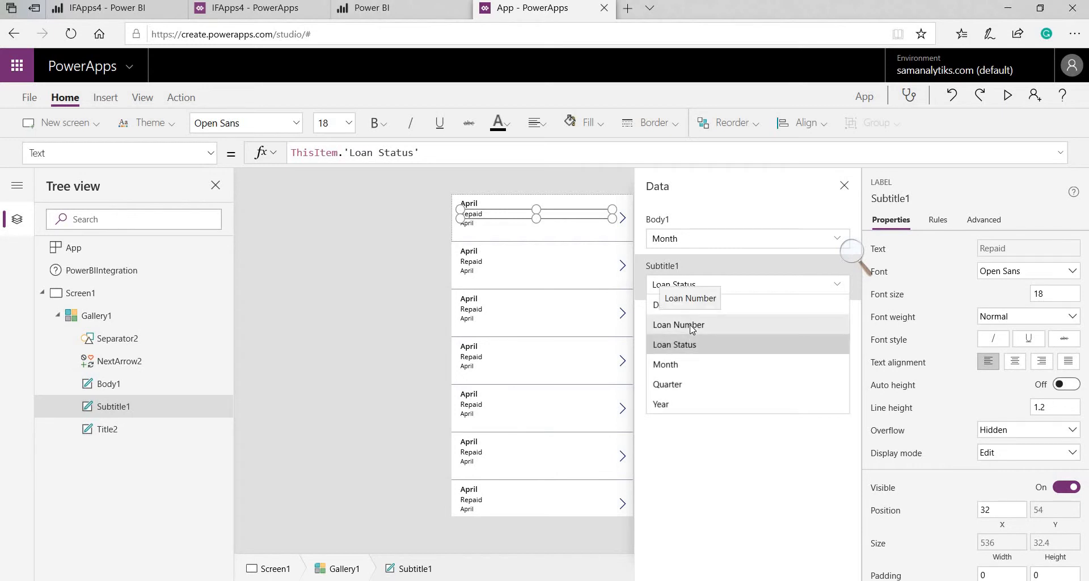
pyautogui.click(692, 326)
pyautogui.click(688, 248)
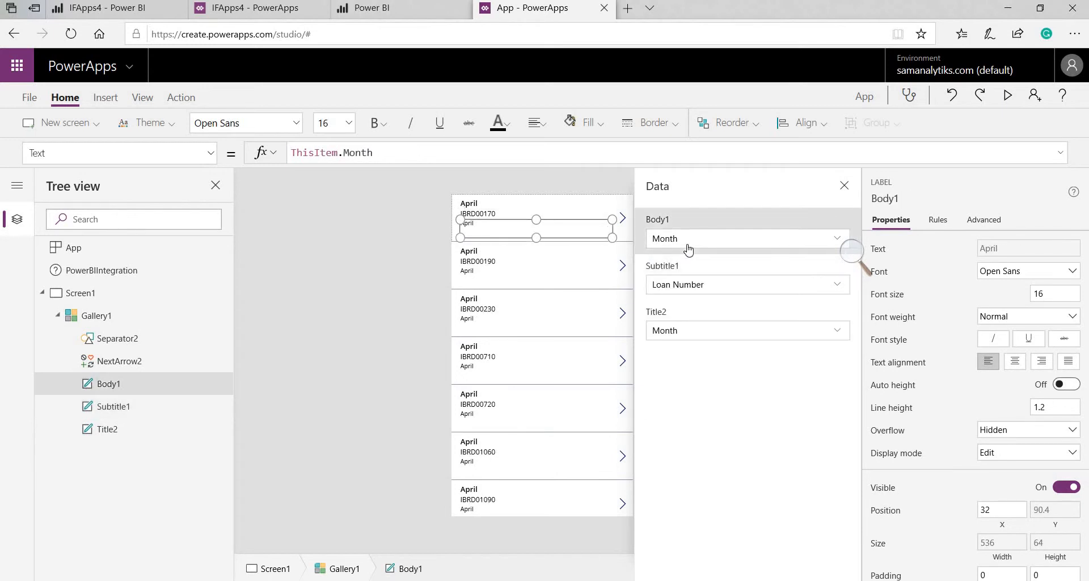
pyautogui.click(688, 248)
pyautogui.click(688, 298)
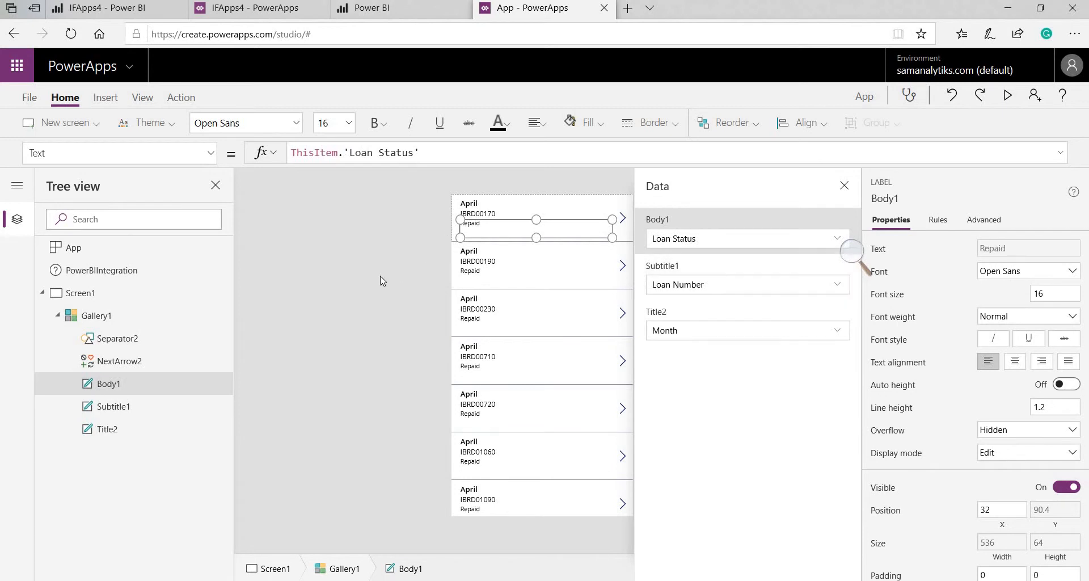
pyautogui.click(475, 205)
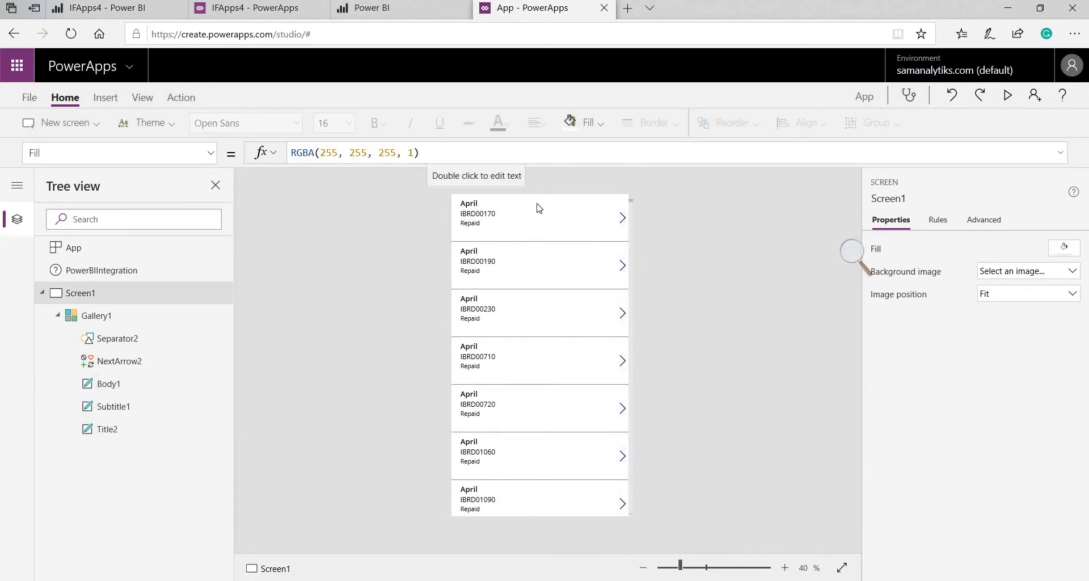
# Set the title's Text to ThisItem.Month&" "&ThisItem.Day&" "&ThisItem.Year
pyautogui.click(475, 202)
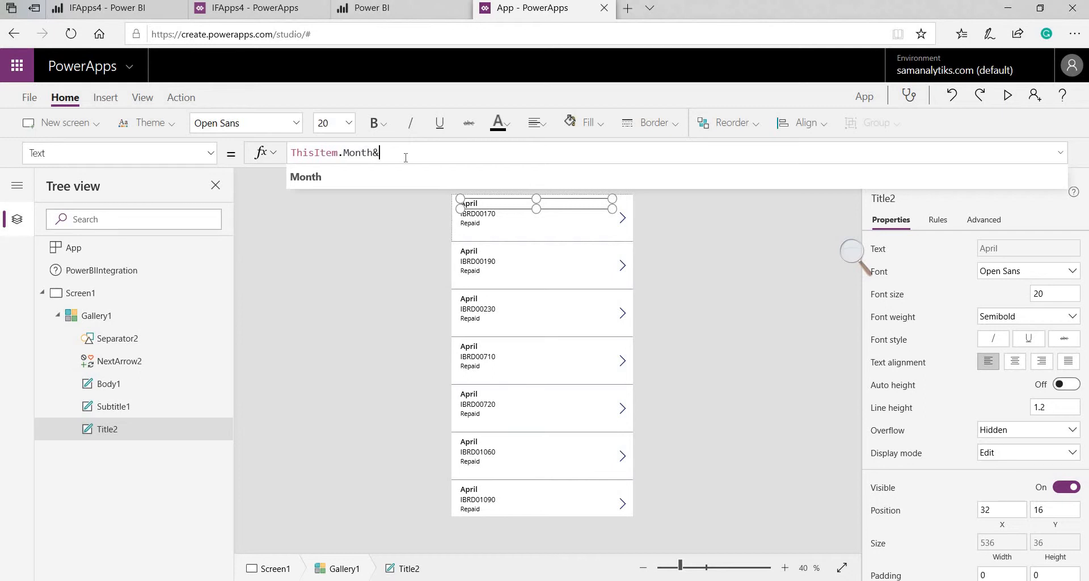
pyautogui.write('" ')
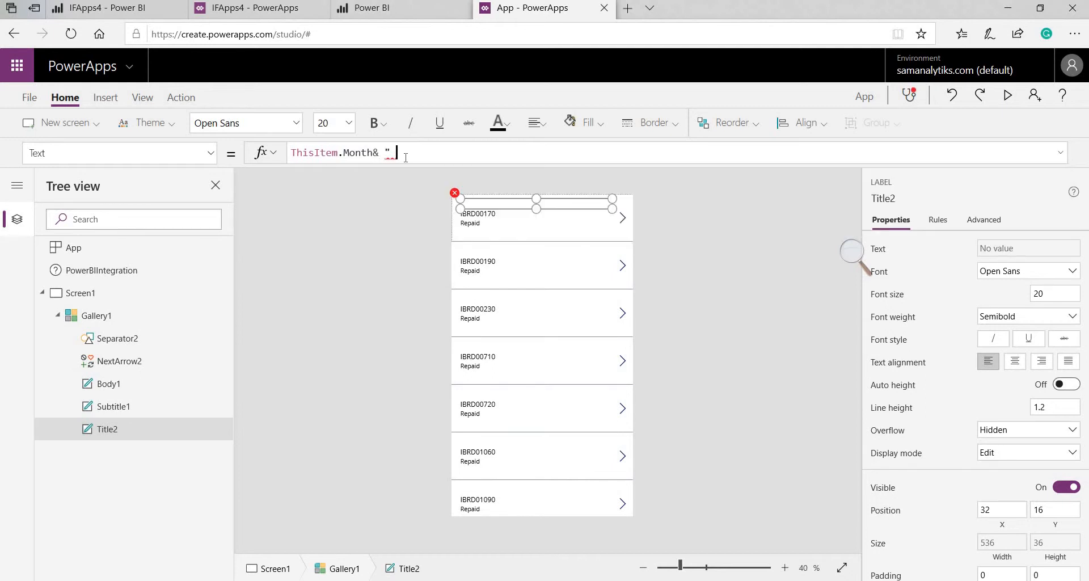
pyautogui.write('"')
pyautogui.write('&')
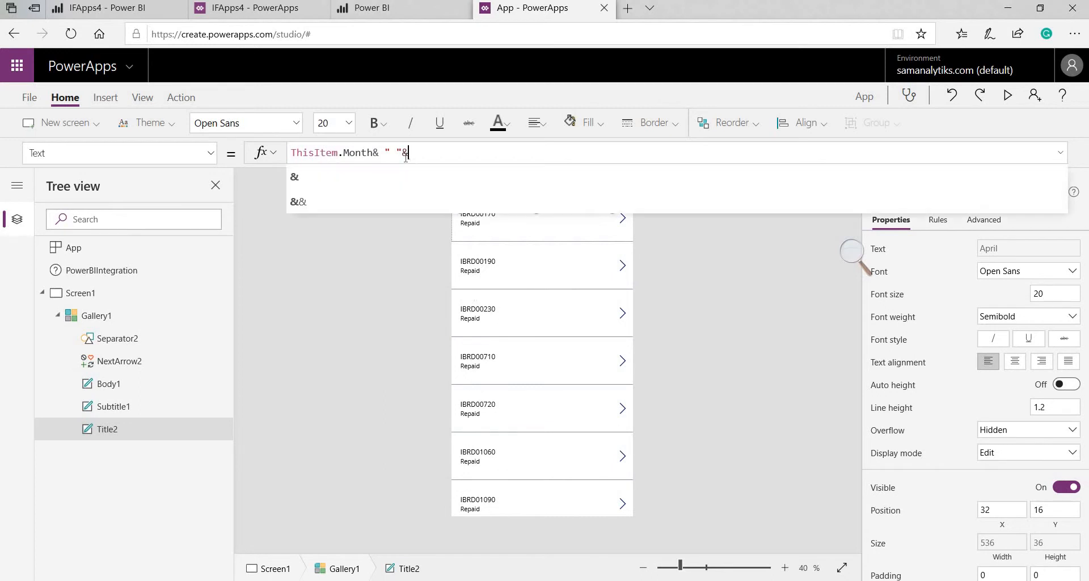
pyautogui.write('ThisItem.')
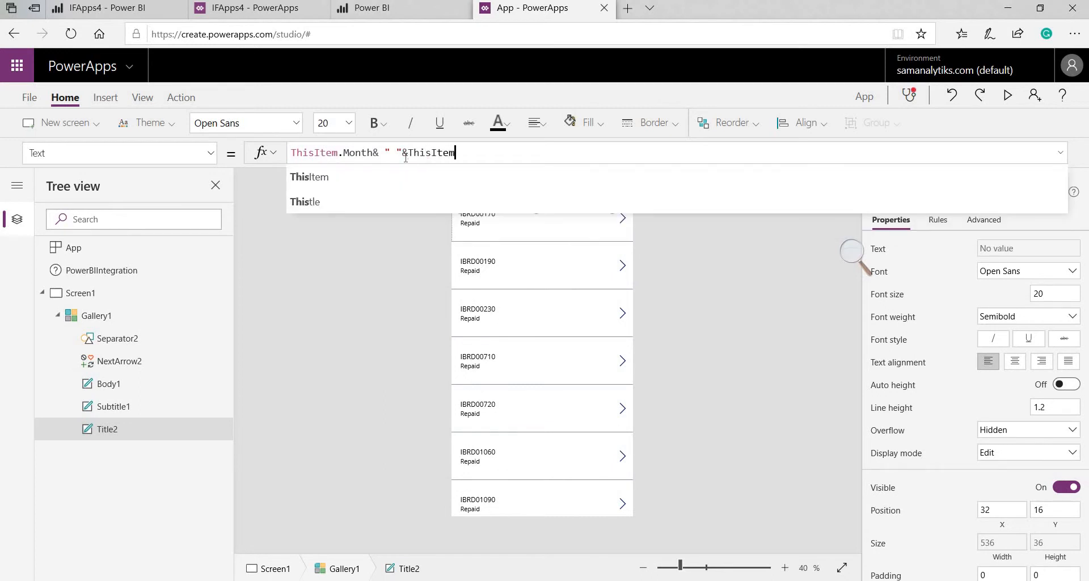
pyautogui.write('Day')
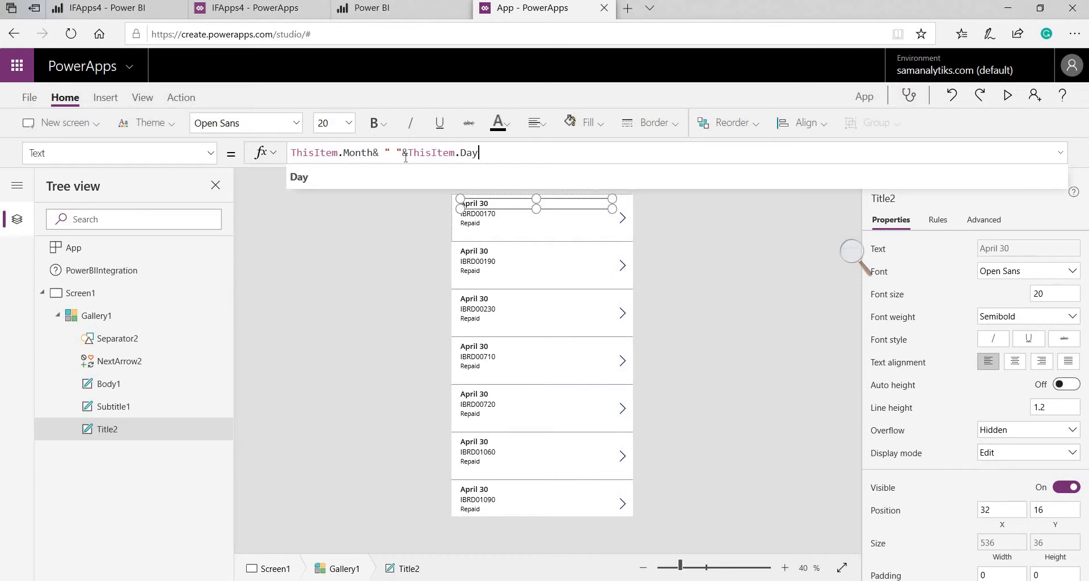
pyautogui.write('& " ')
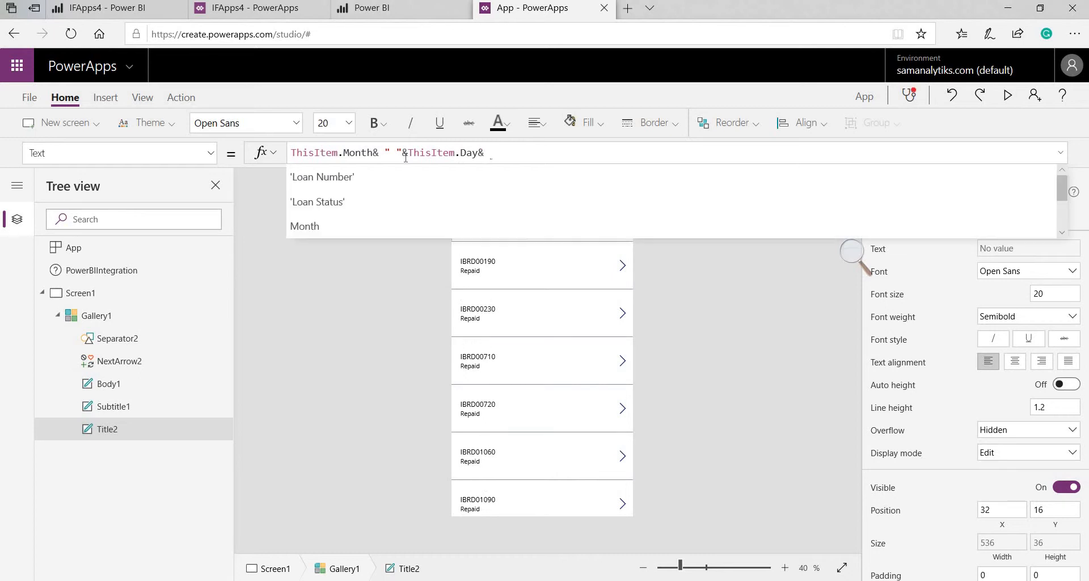
pyautogui.write('"')
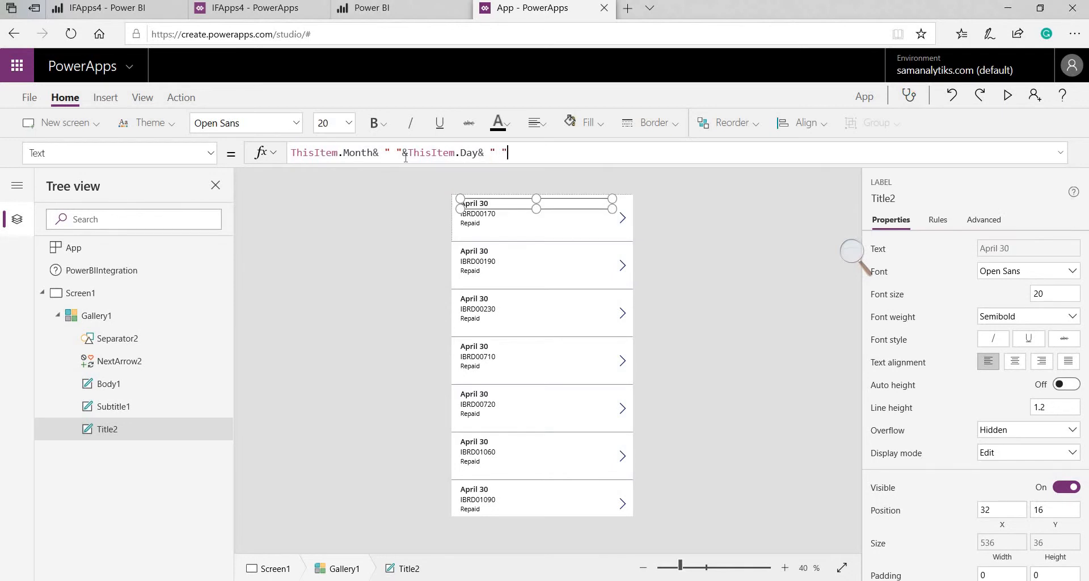
pyautogui.write('&Th')
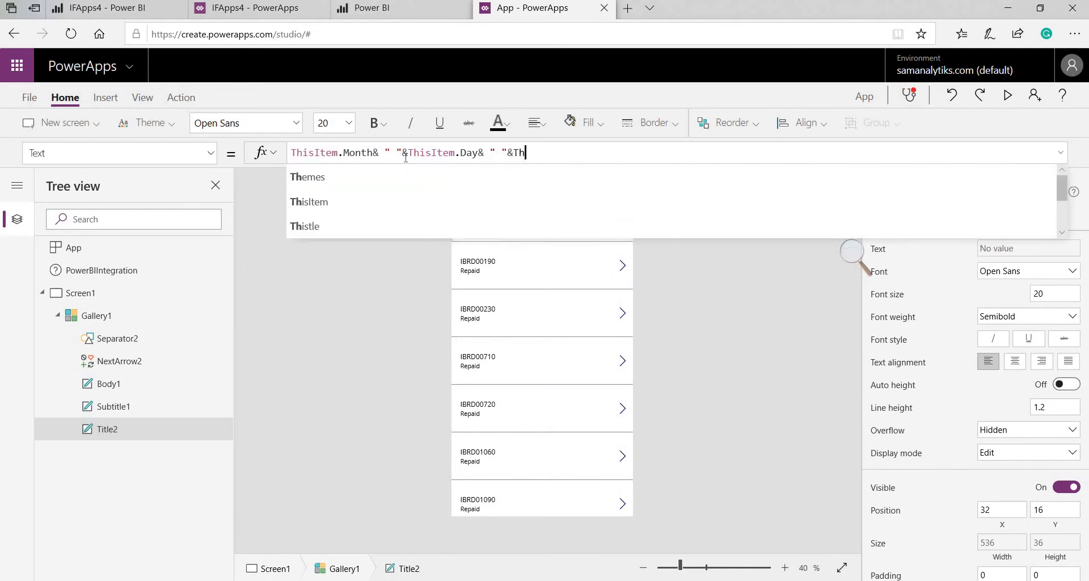
pyautogui.write('isIte')
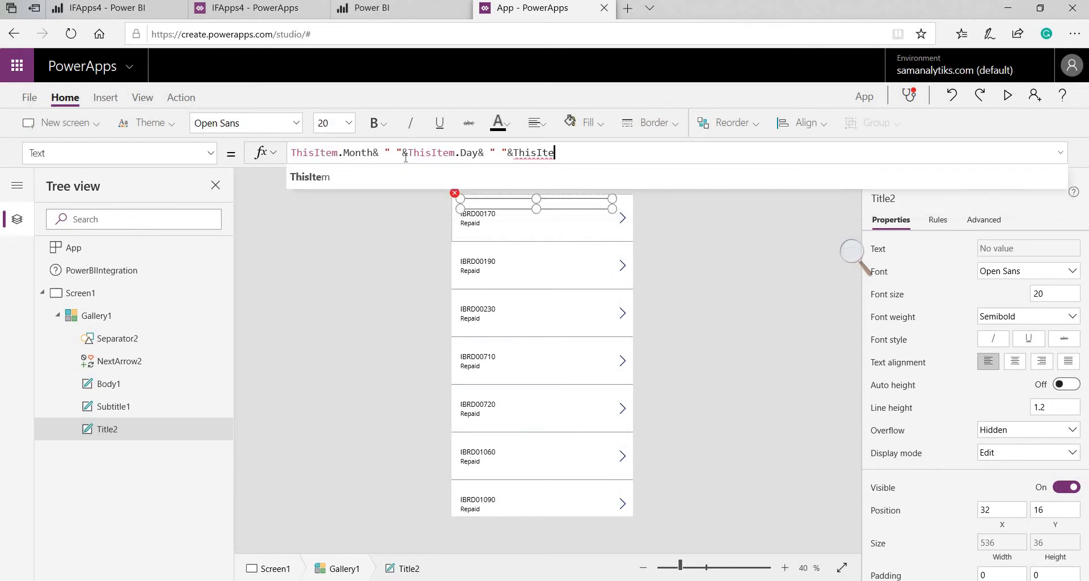
pyautogui.write('m.')
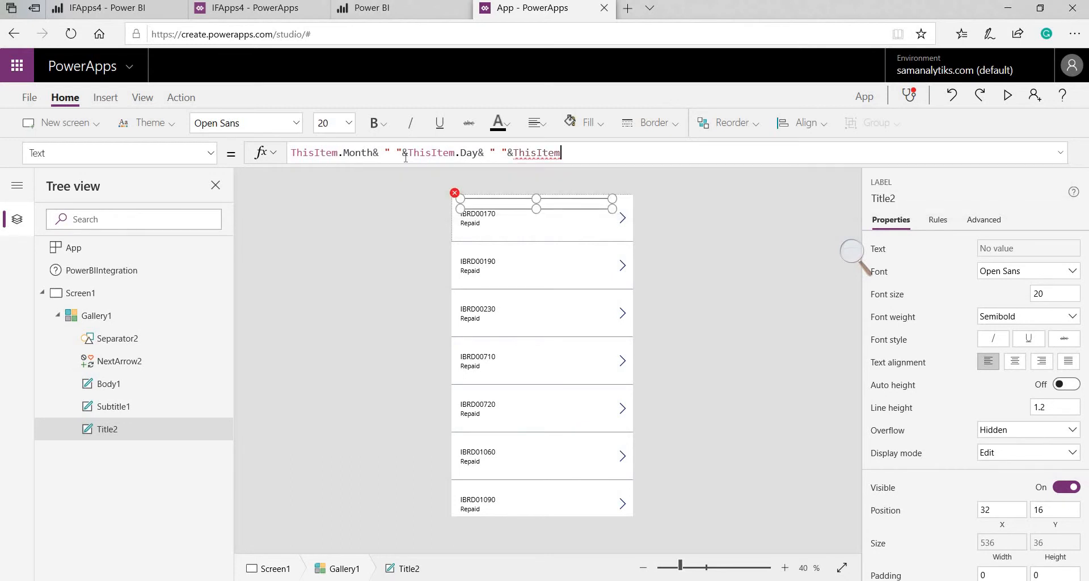
pyautogui.write('Year')
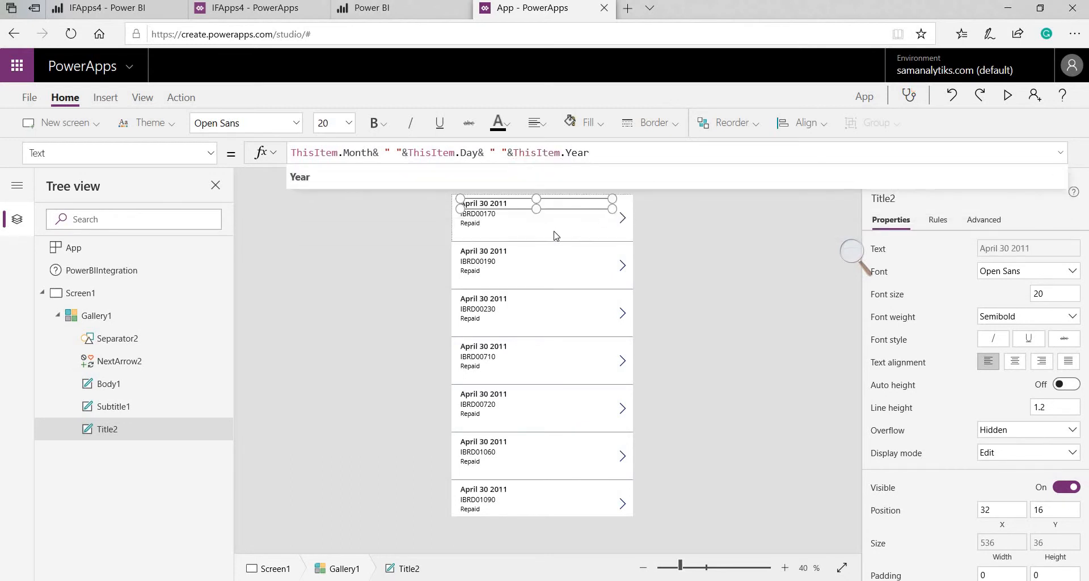
pyautogui.click(523, 236)
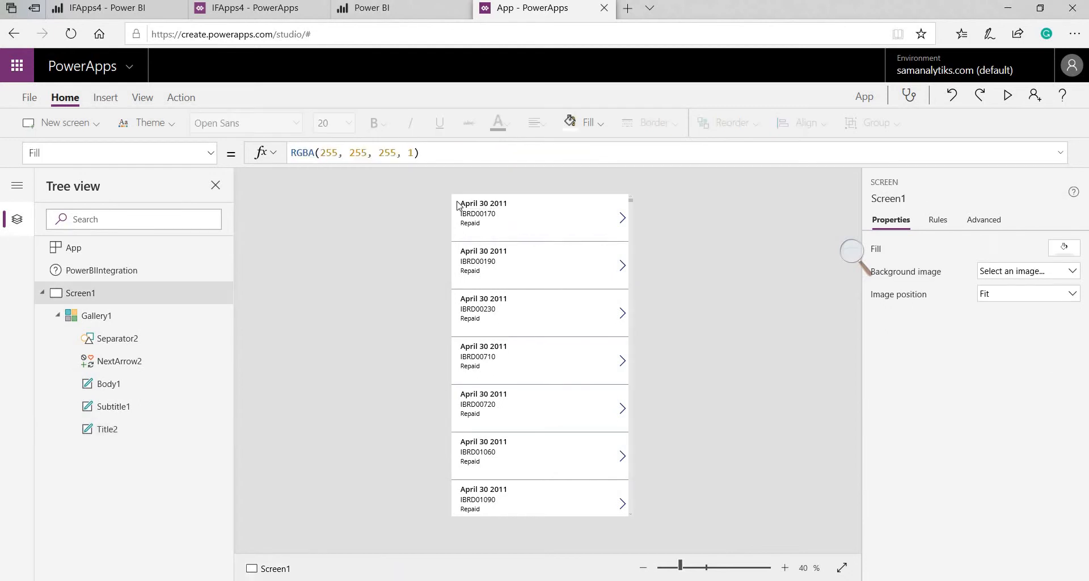
# Prefix the subtitle formula with "Loan Number:"& so each loan number is labelled
pyautogui.click(476, 214)
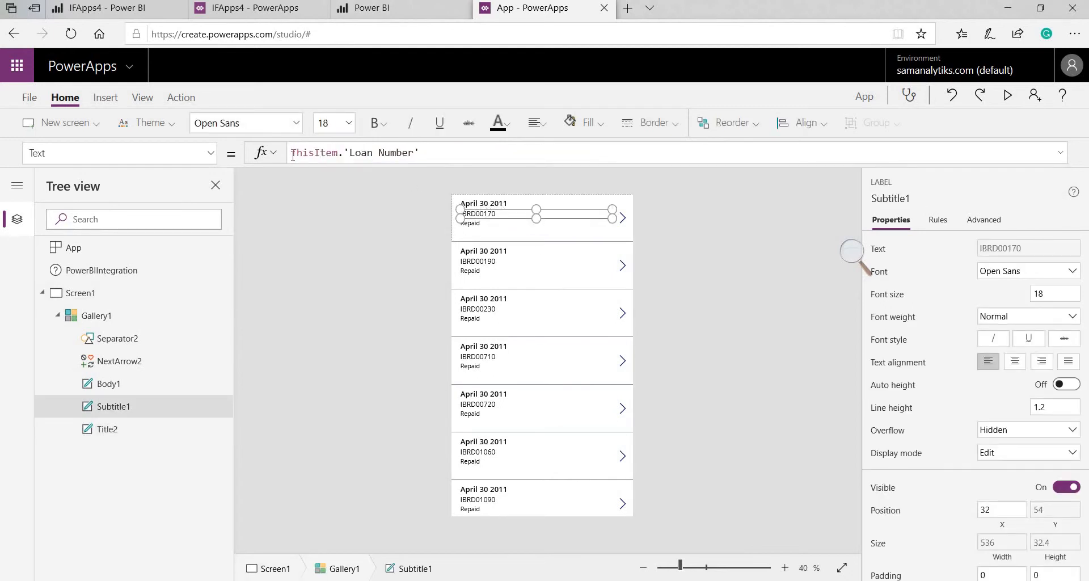
pyautogui.write('"')
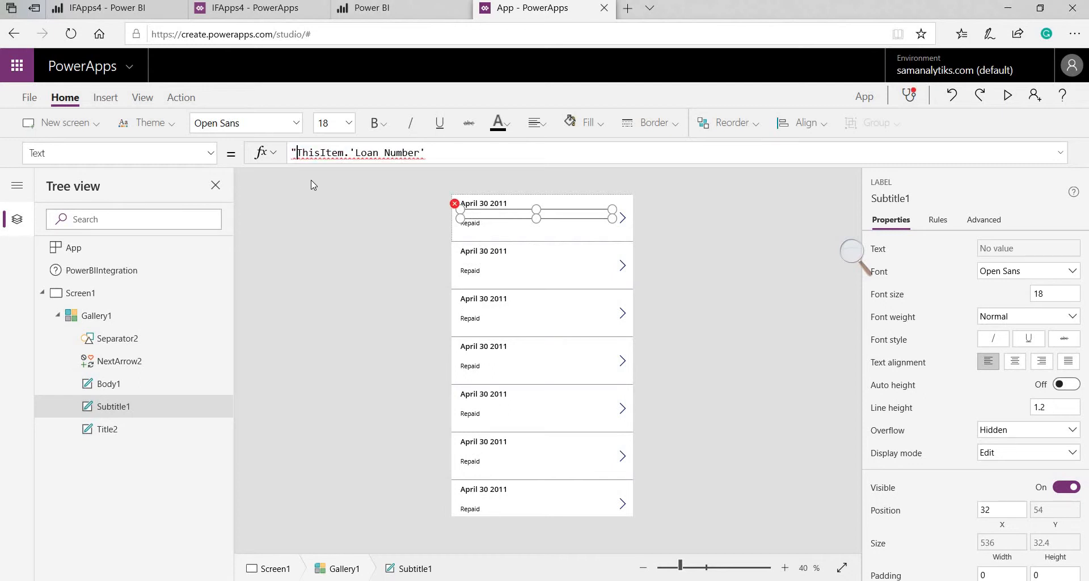
pyautogui.write('Loan N')
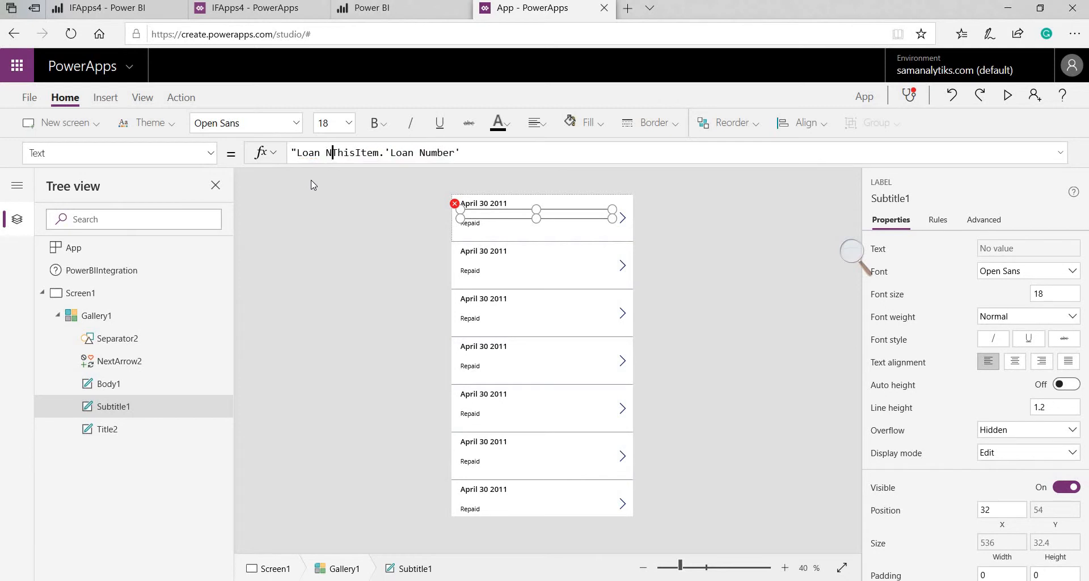
pyautogui.write('umber')
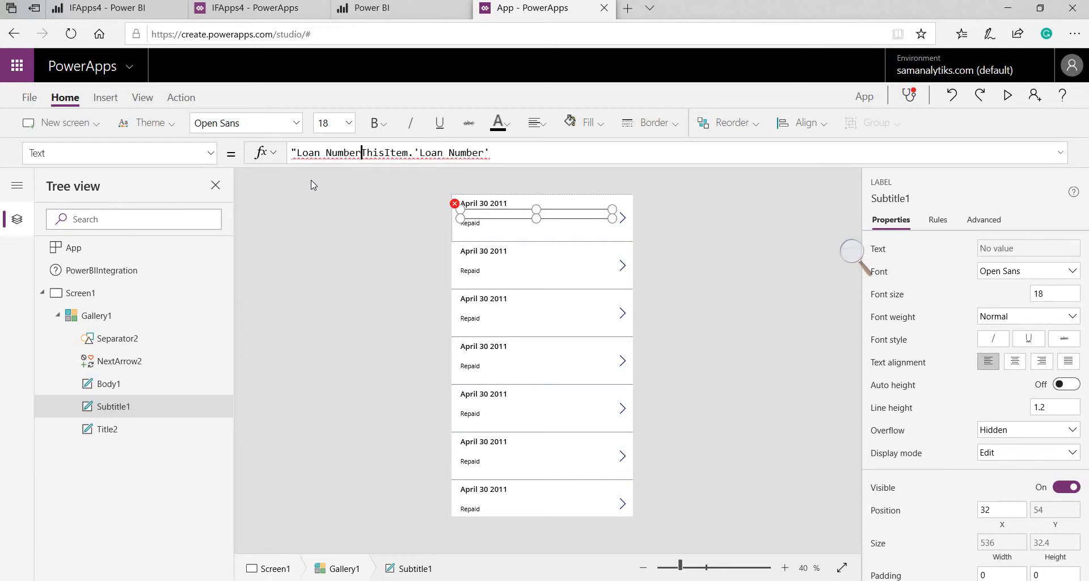
pyautogui.write(':"')
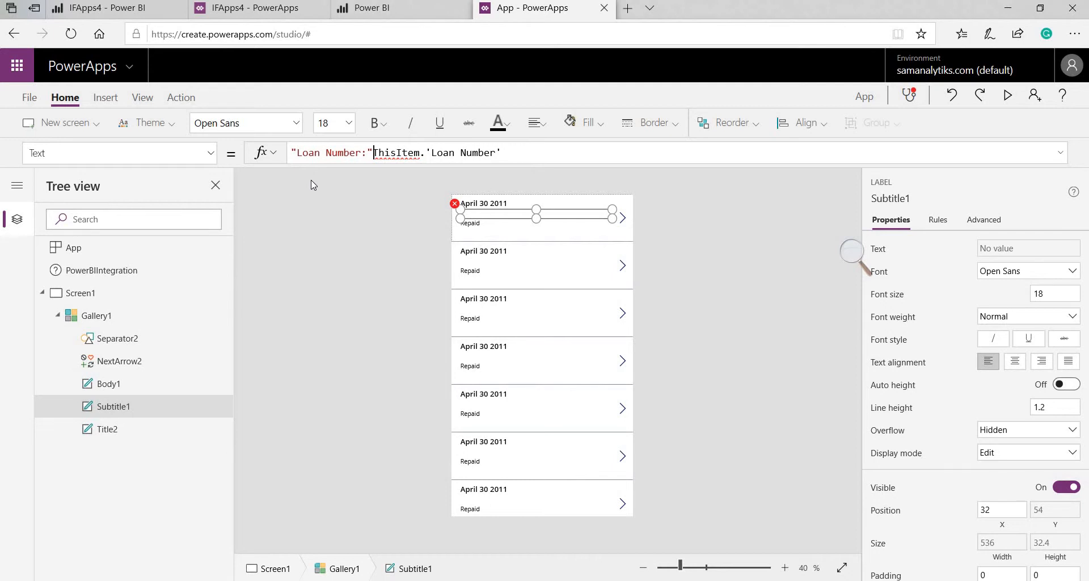
pyautogui.write('&')
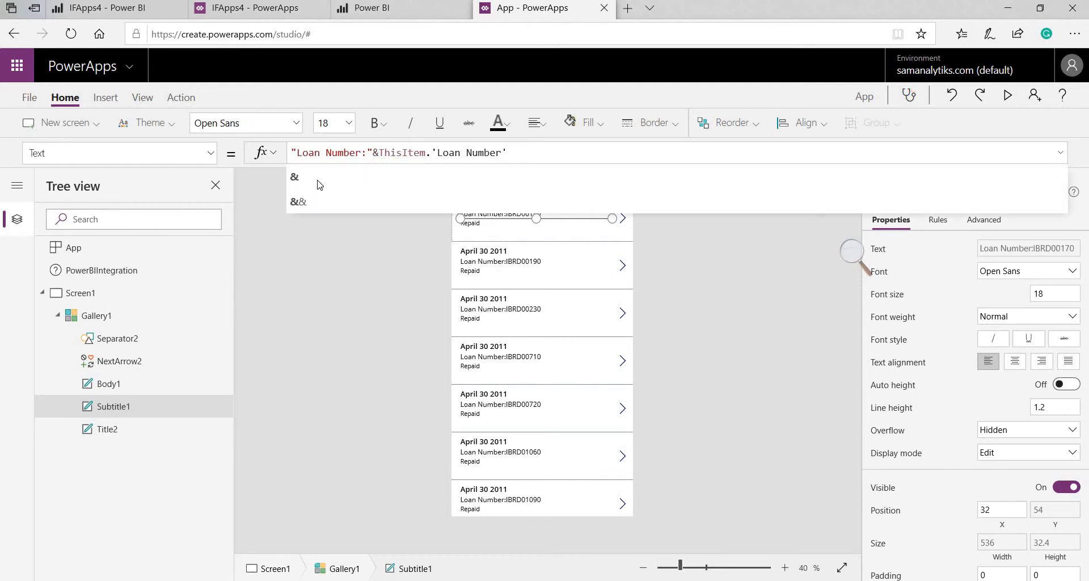
pyautogui.click(318, 183)
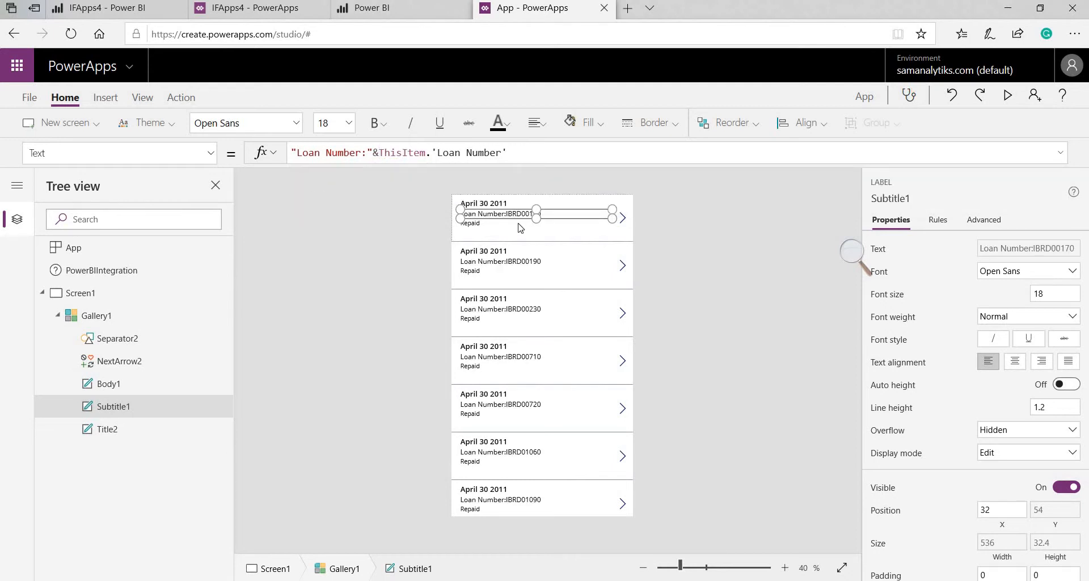
# Set the body's Text to "LoanStatus:"&ThisItem.'Loan Status'
pyautogui.click(468, 224)
pyautogui.click(293, 153)
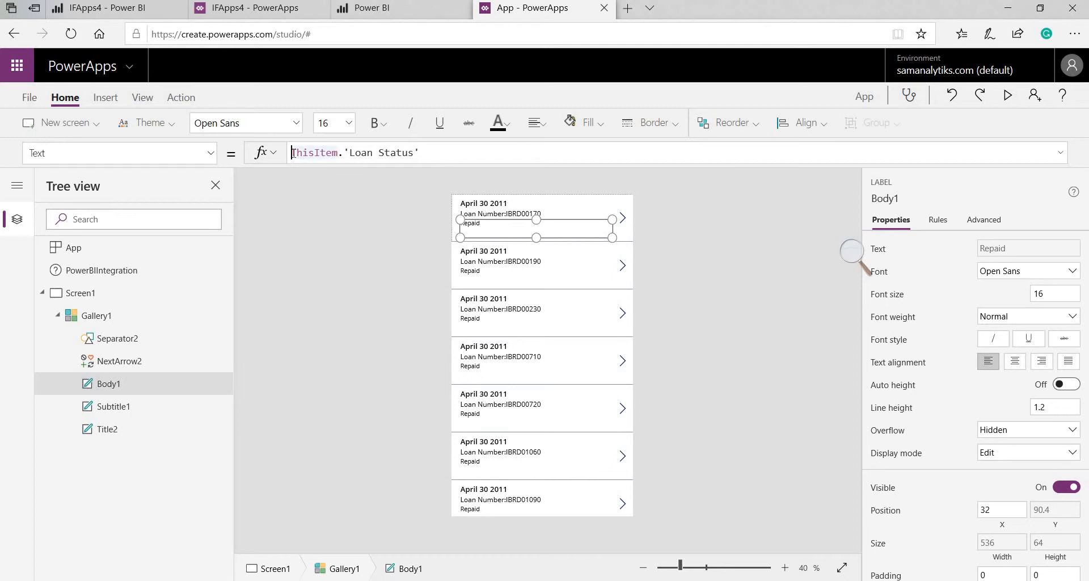
pyautogui.write('"')
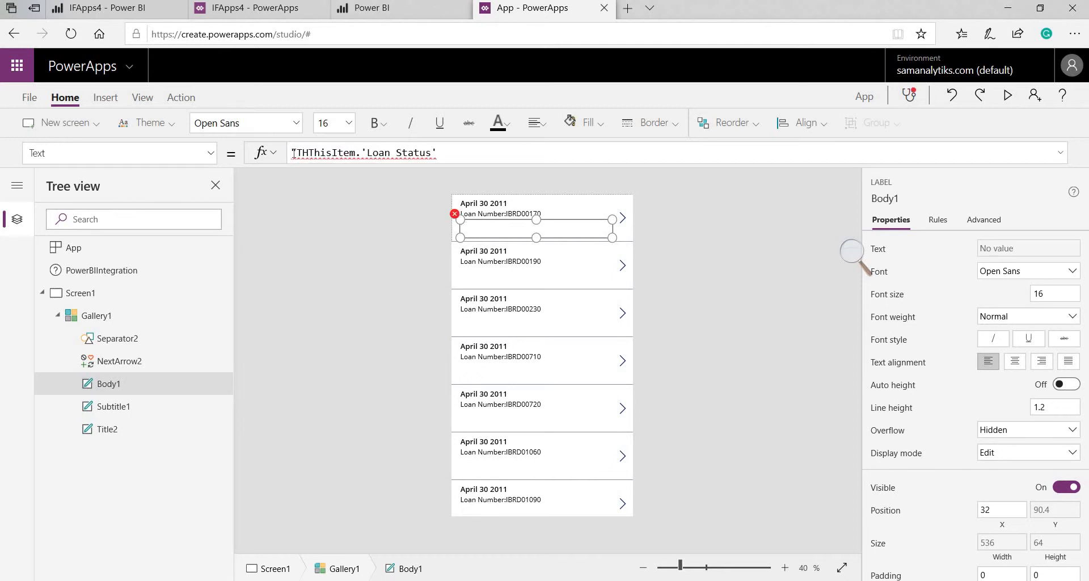
pyautogui.write('Loa')
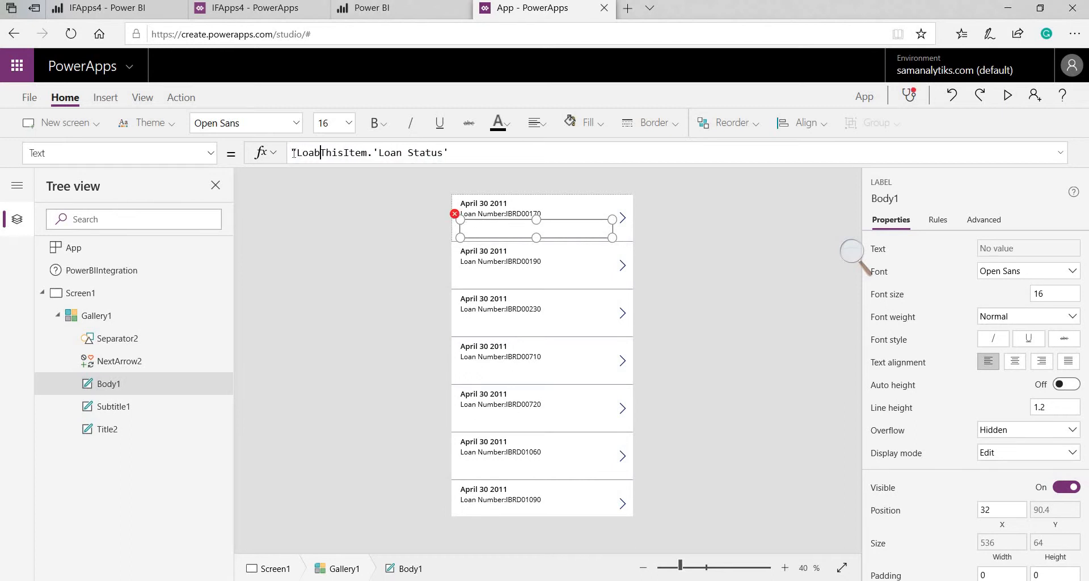
pyautogui.write('nStatu')
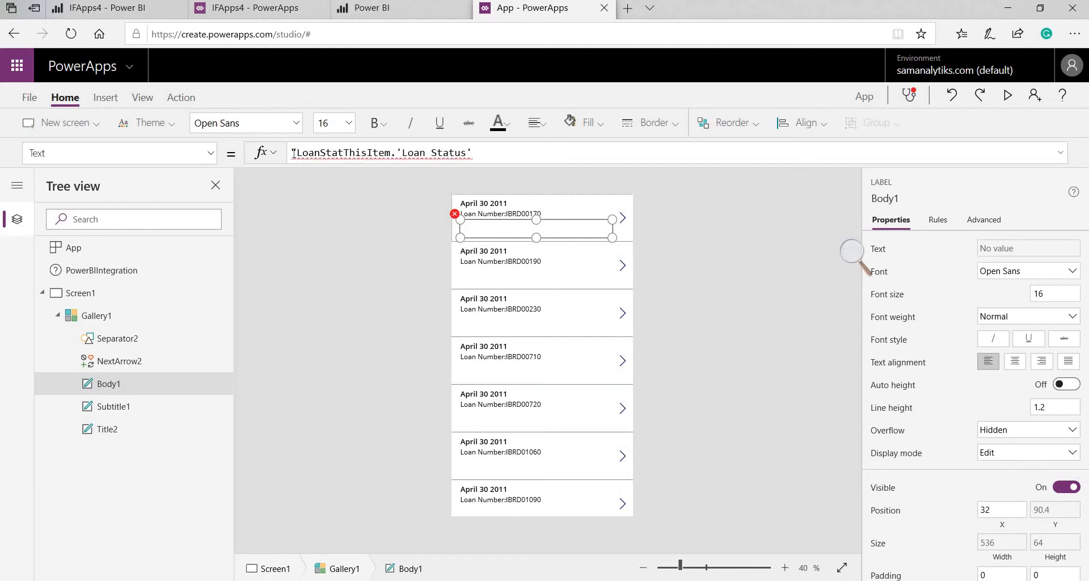
pyautogui.write('s:')
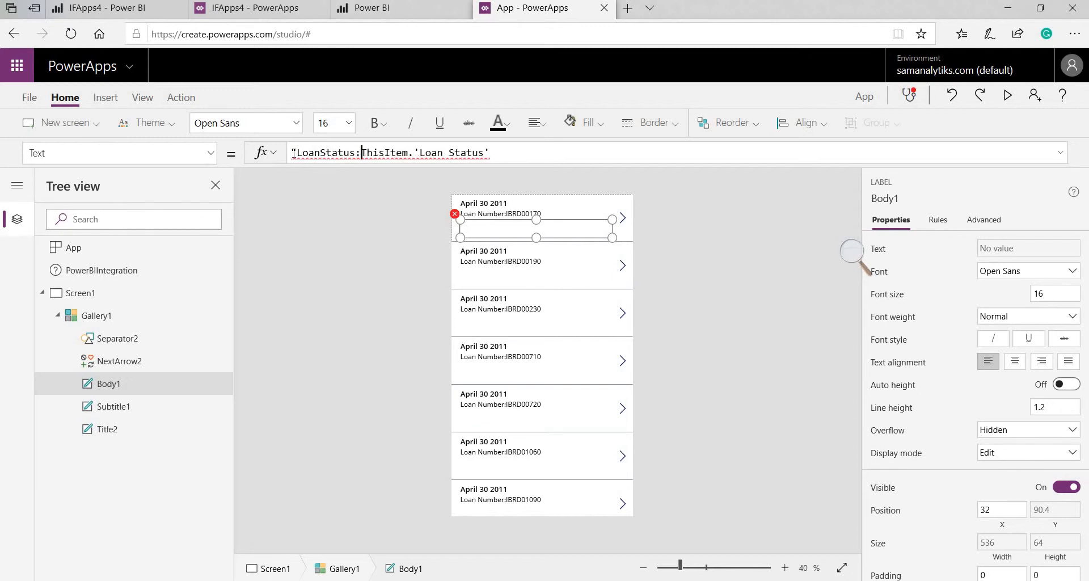
pyautogui.write('"&')
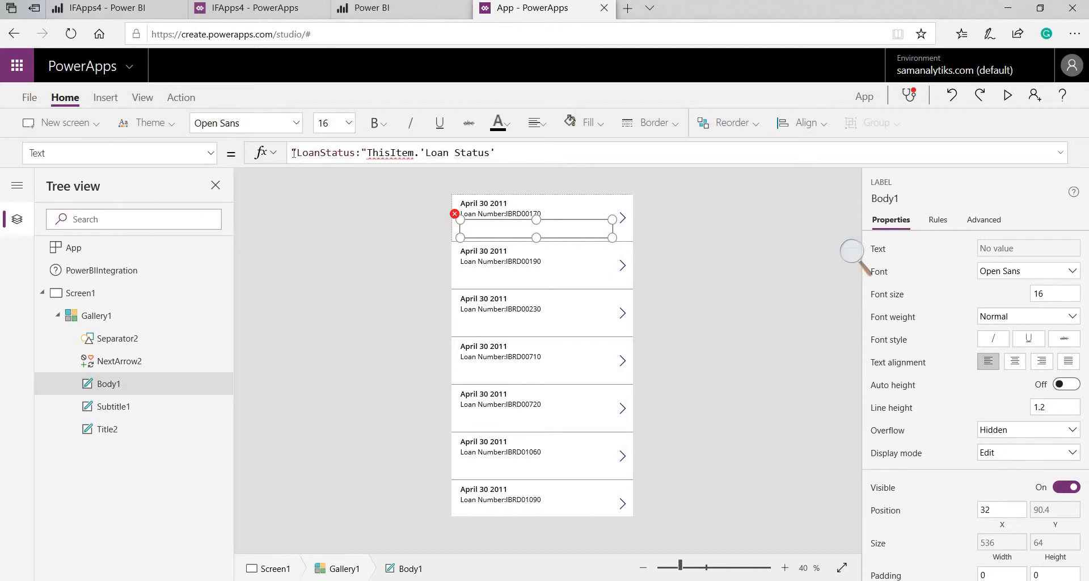
pyautogui.click(444, 306)
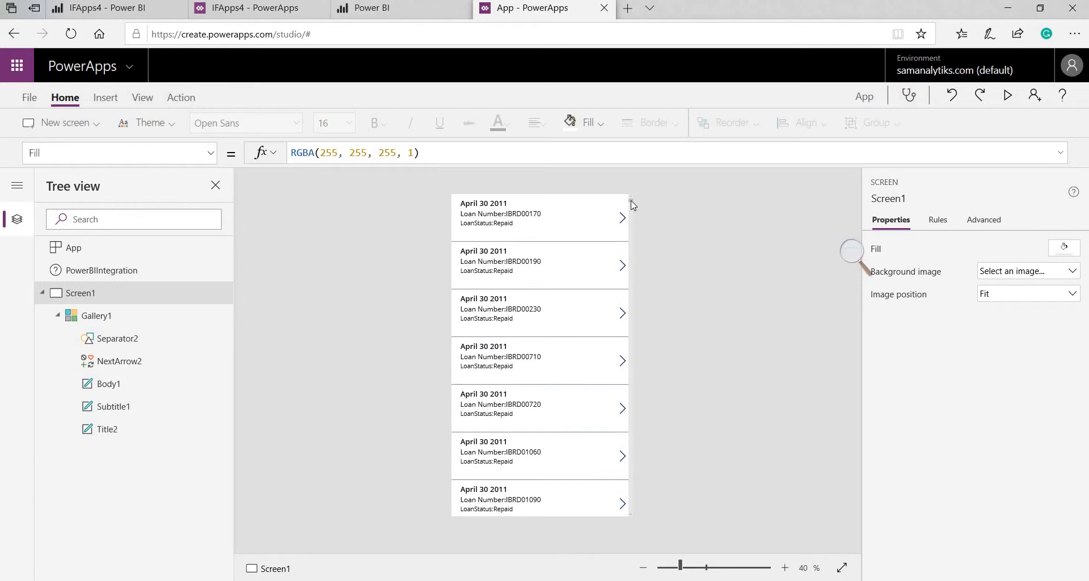
pyautogui.click(578, 230)
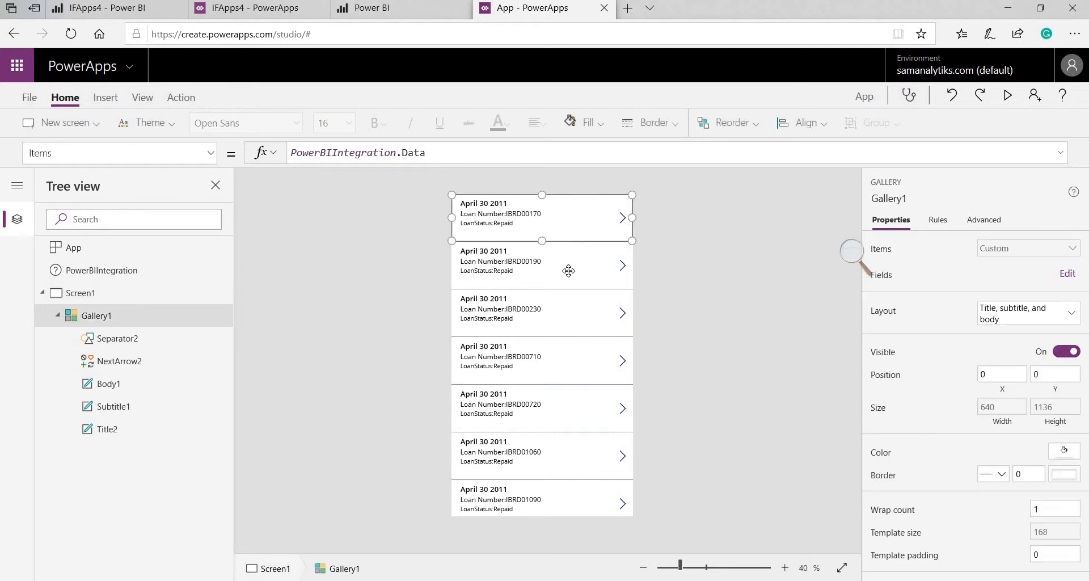
pyautogui.scroll(-10, 571, 291)
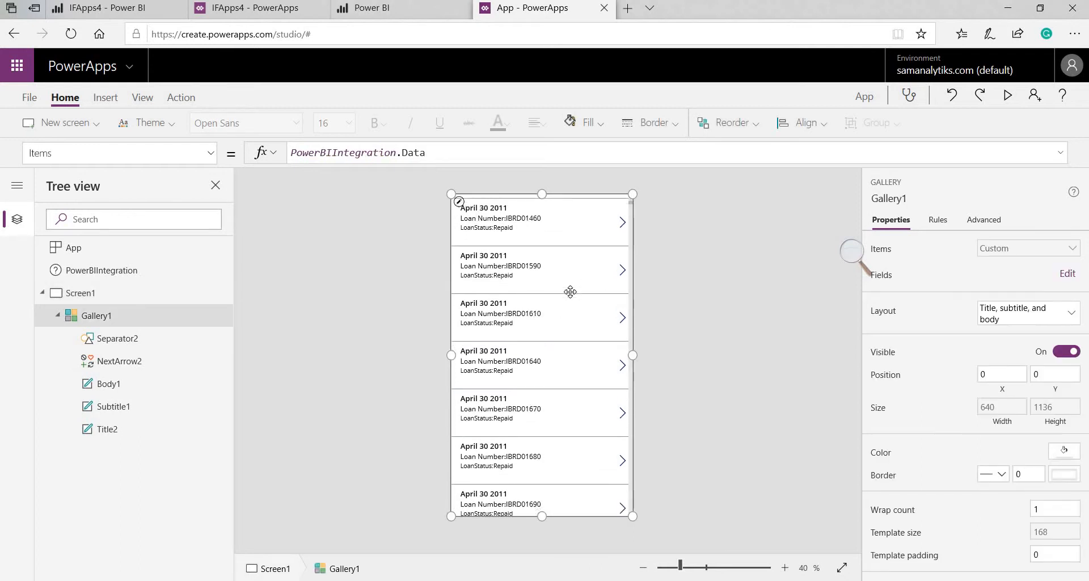
pyautogui.scroll(-10, 571, 297)
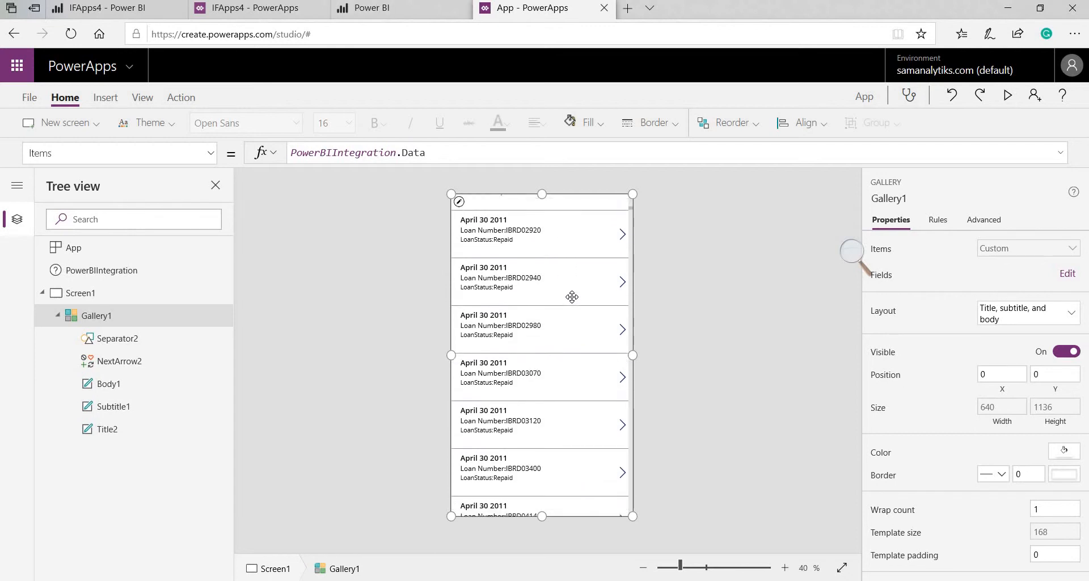
pyautogui.click(693, 260)
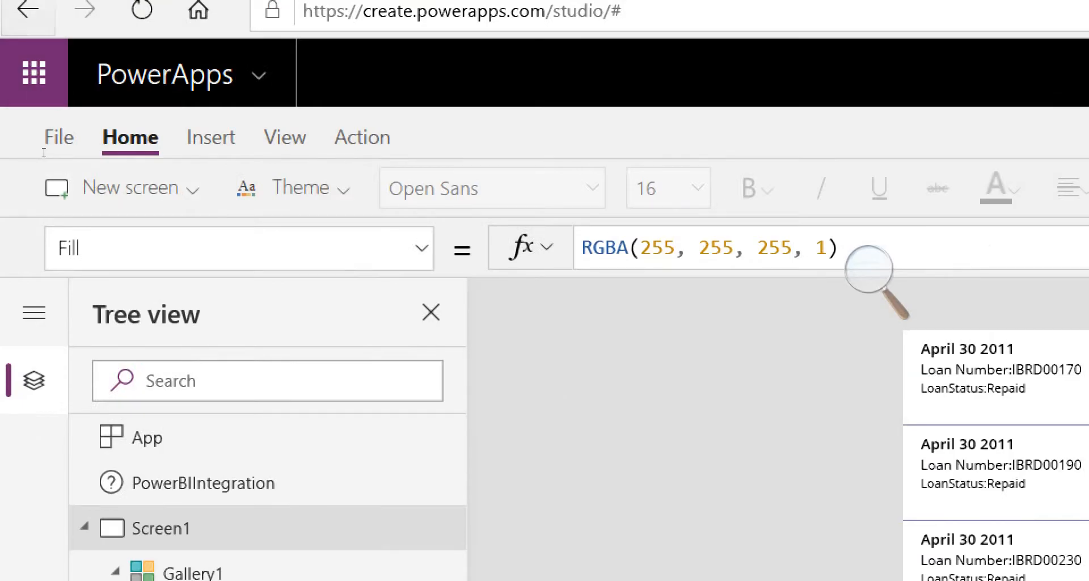
# Add a blank Screen2 with two text inputs, one near the top and one lower down
pyautogui.click(68, 187)
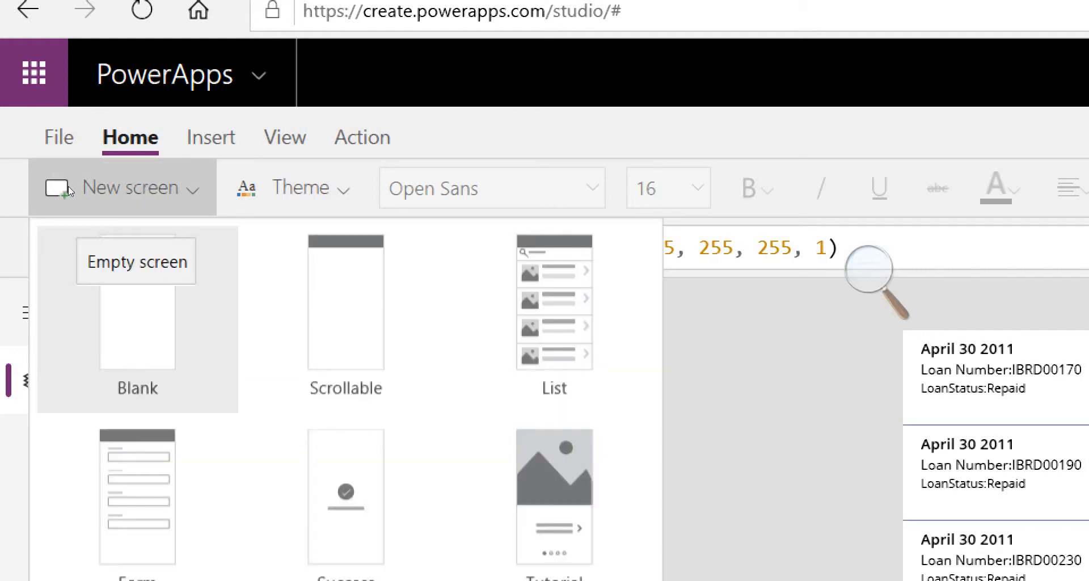
pyautogui.click(69, 189)
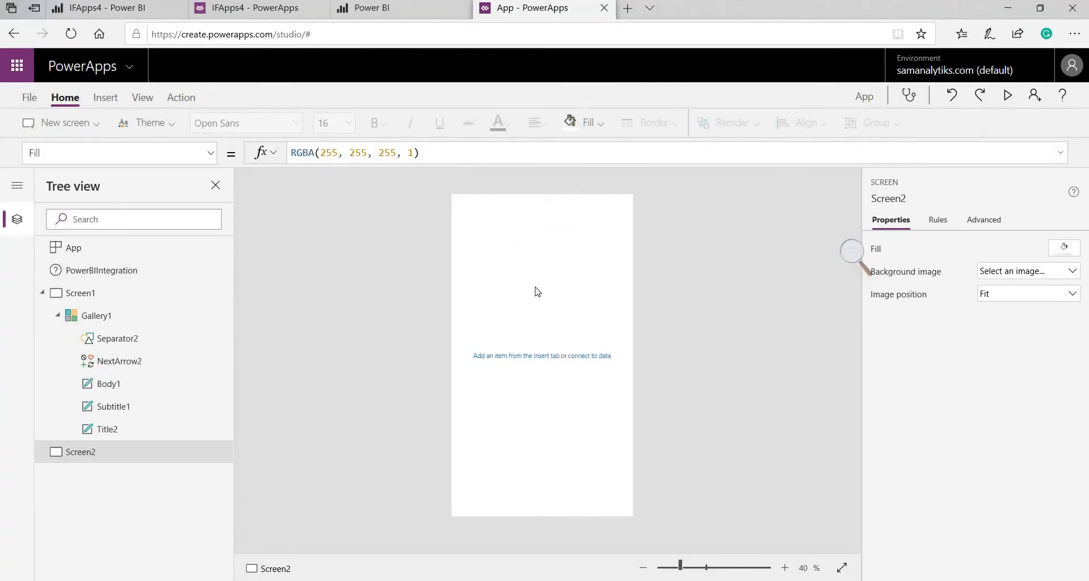
pyautogui.click(105, 98)
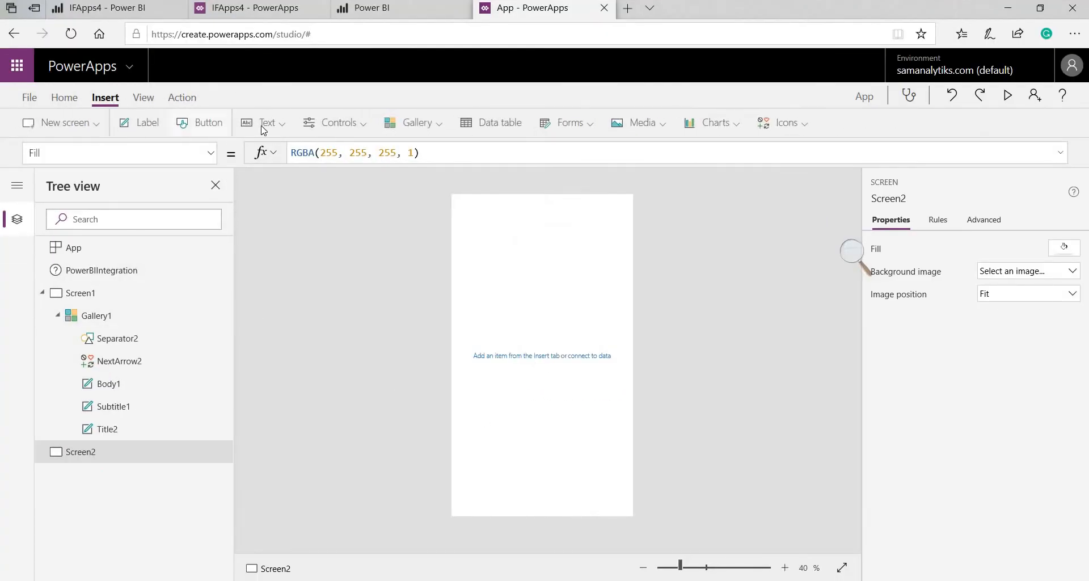
pyautogui.click(281, 130)
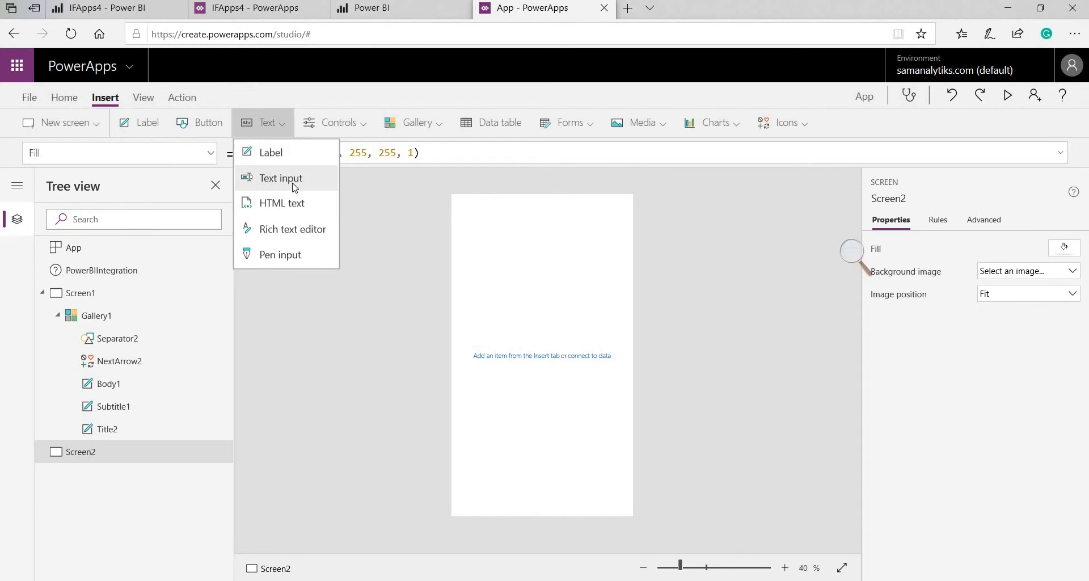
pyautogui.click(294, 188)
pyautogui.click(279, 128)
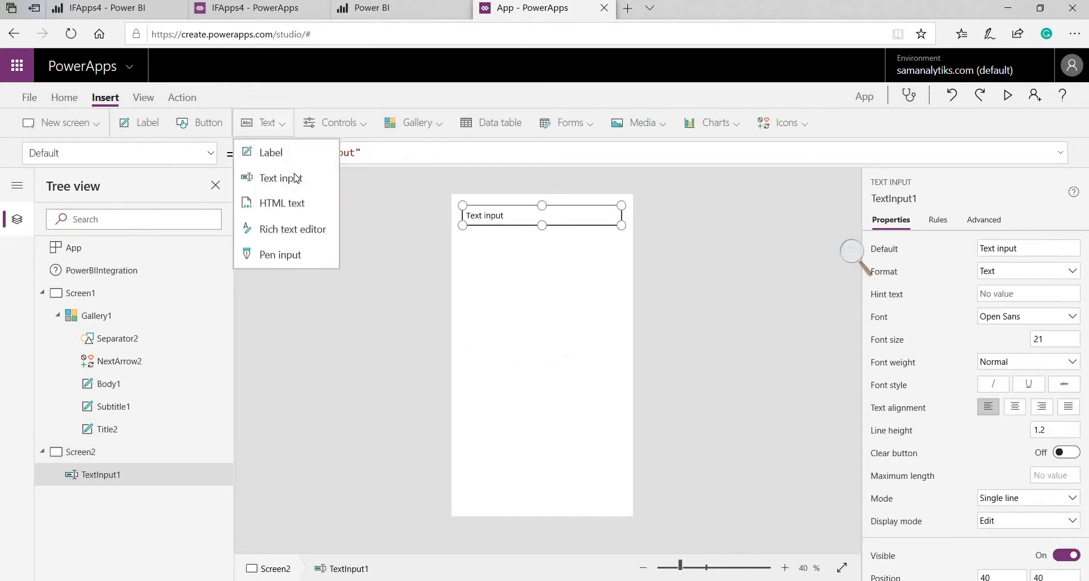
pyautogui.click(294, 179)
pyautogui.moveTo(522, 224); pyautogui.dragTo(519, 316)
pyautogui.moveTo(531, 213); pyautogui.dragTo(531, 245)
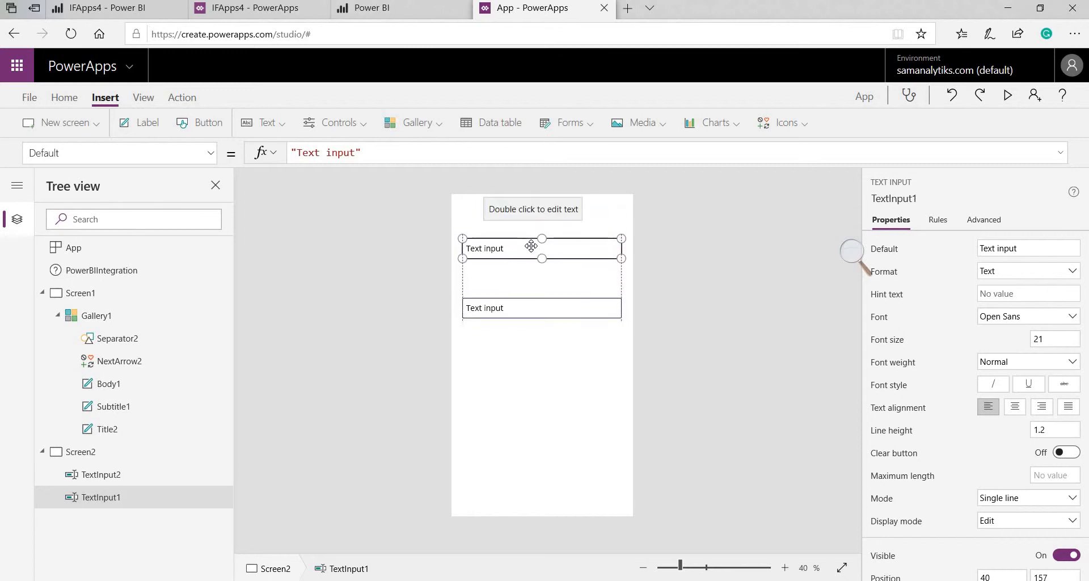
# Rename the upper text input to Email_to
pyautogui.doubleClick(124, 493)
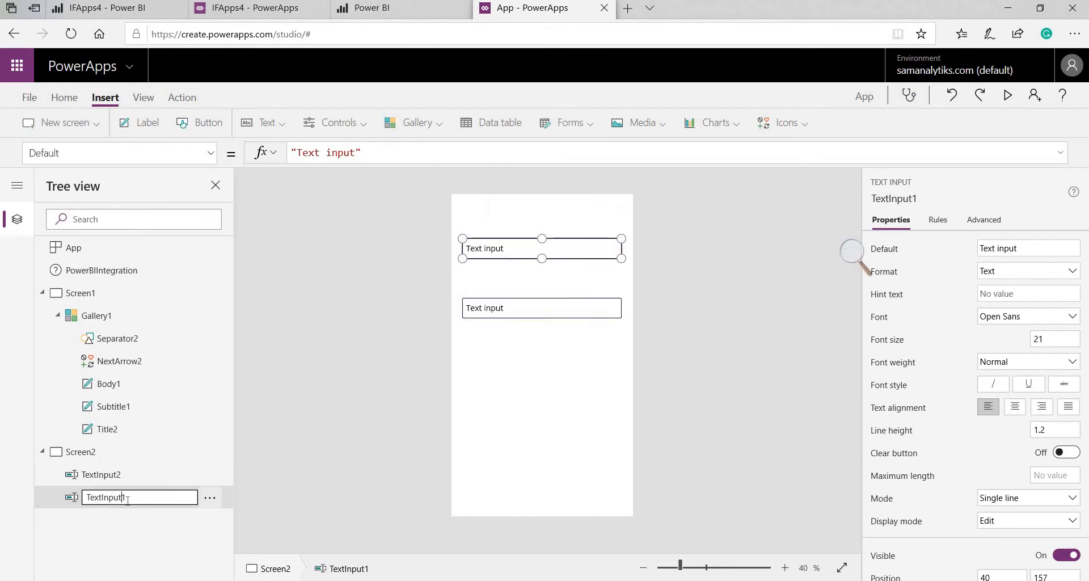
pyautogui.hotkey('ctrl', 'a')
pyautogui.write('E')
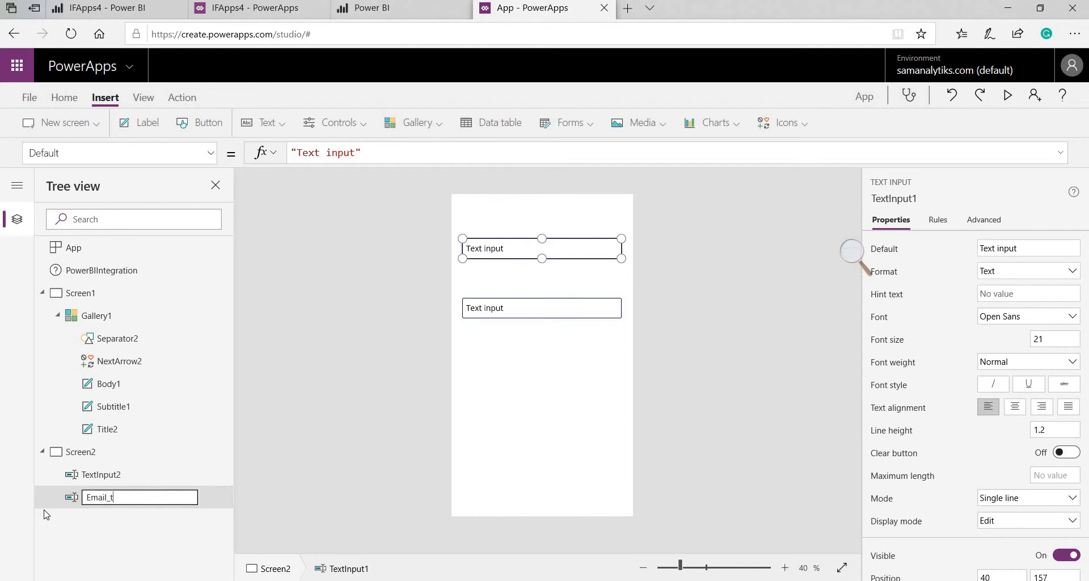
pyautogui.write('mail_to')
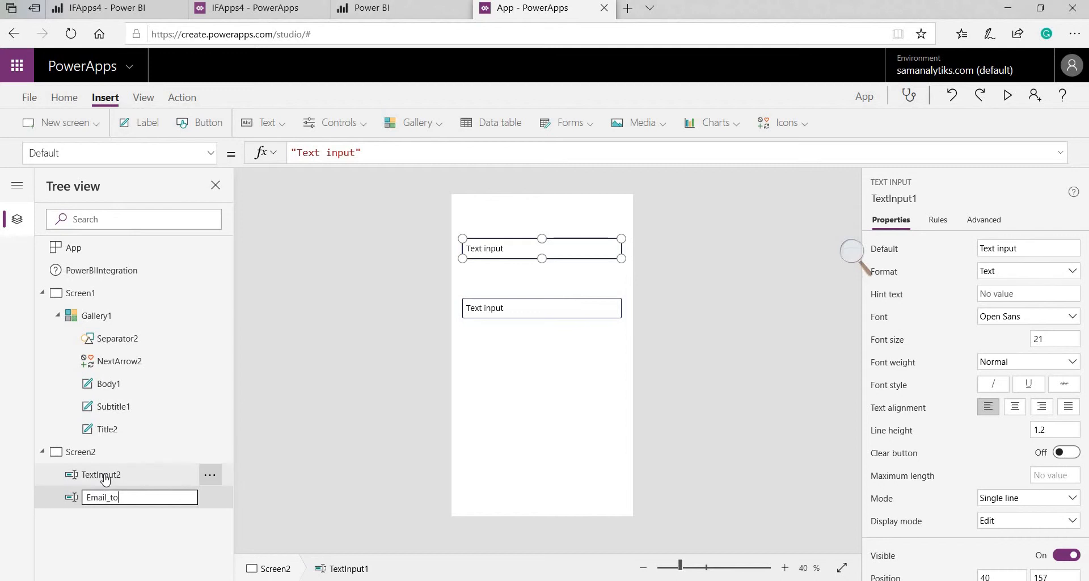
pyautogui.click(104, 475)
# Rename the lower text input to Email_body, make it taller and move it slightly lower
pyautogui.doubleClick(105, 474)
pyautogui.hotkey('ctrl', 'a')
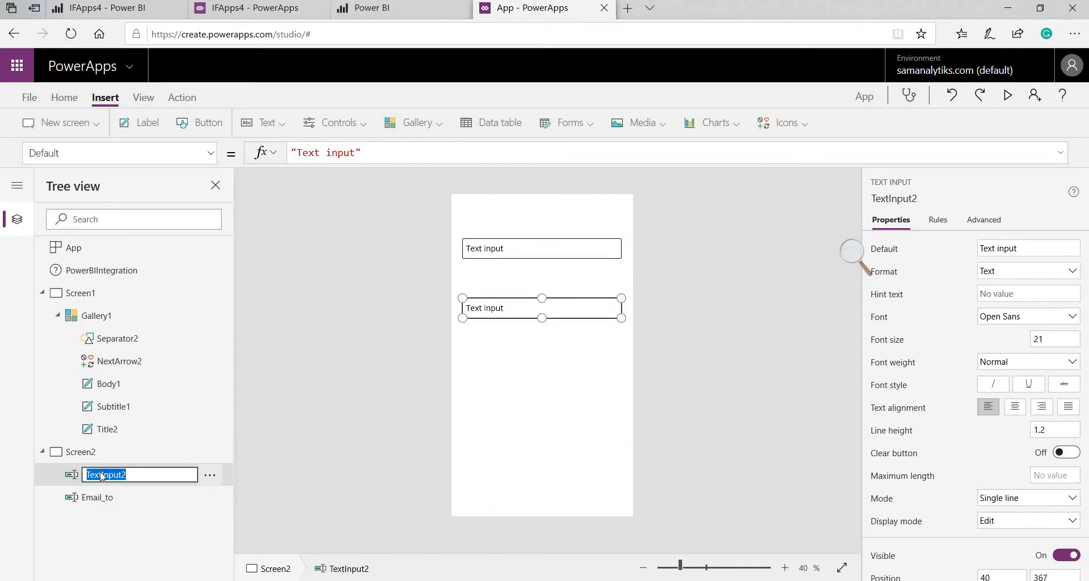
pyautogui.write('Email_body')
pyautogui.click(545, 291)
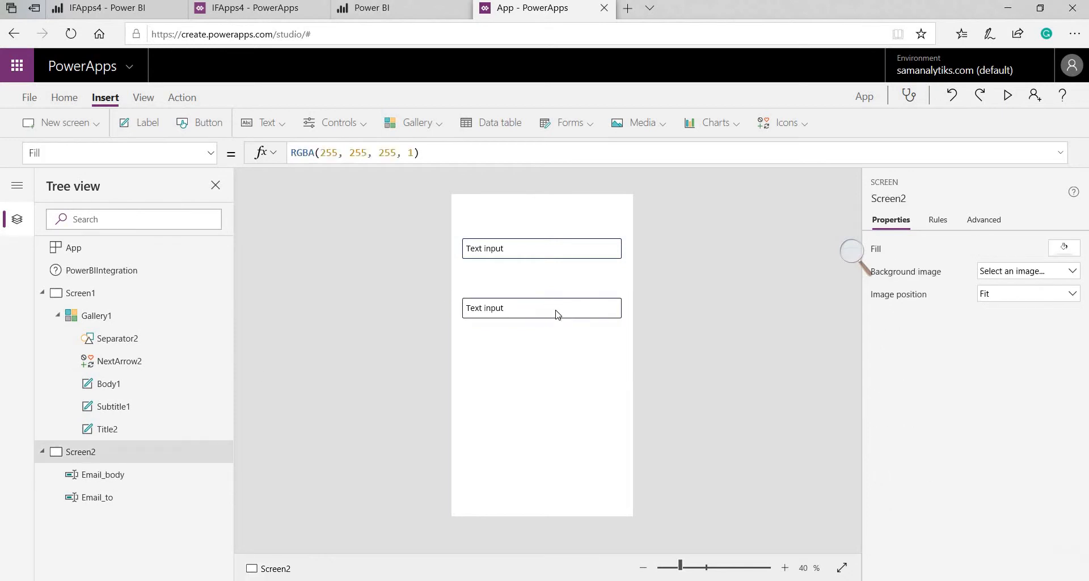
pyautogui.moveTo(544, 318); pyautogui.dragTo(543, 368)
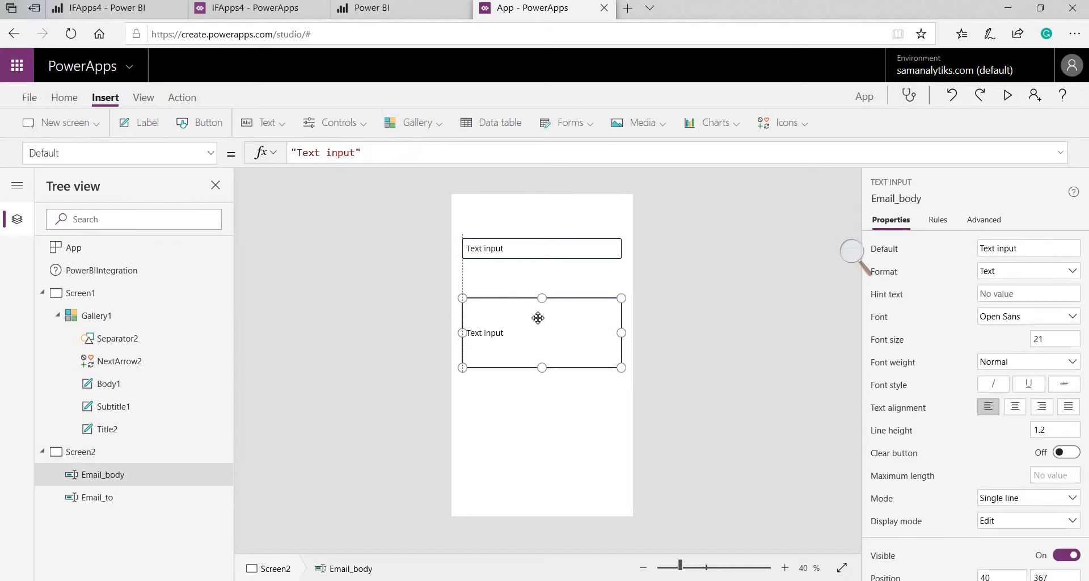
pyautogui.moveTo(541, 332); pyautogui.dragTo(540, 347)
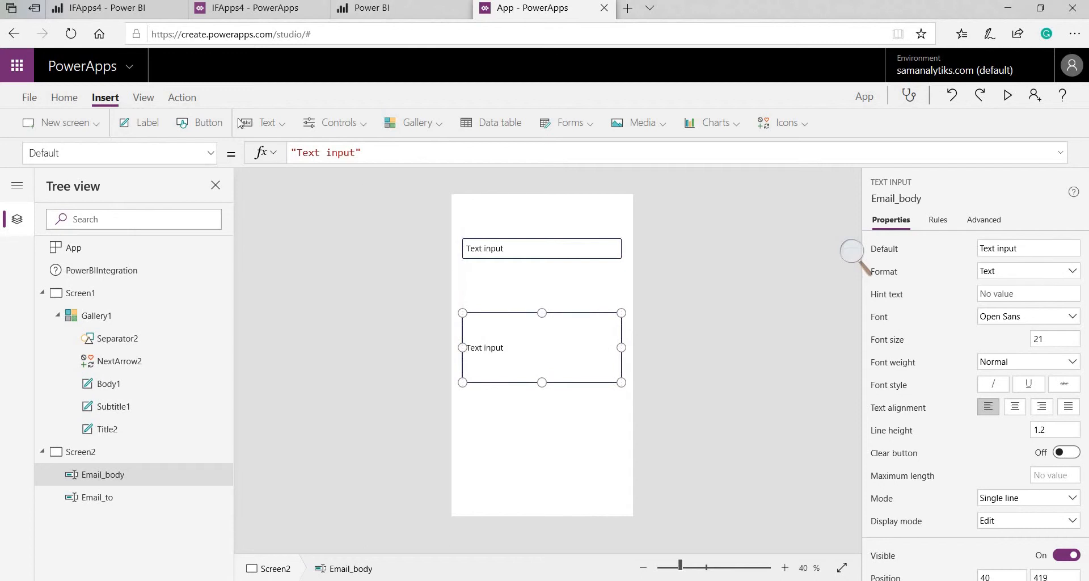
# Add two text labels and place one just above the Email_body box
pyautogui.click(152, 123)
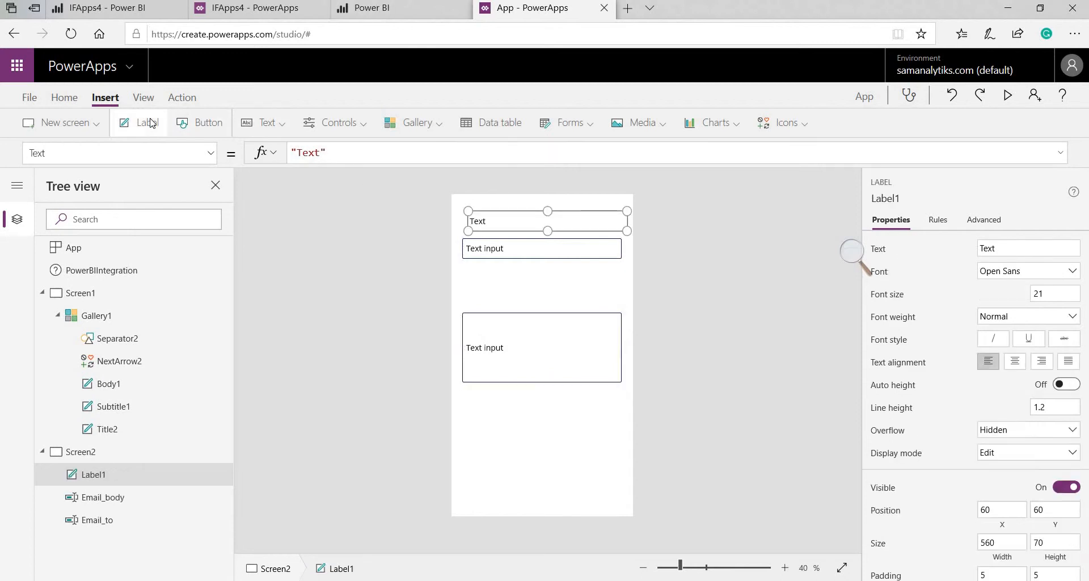
pyautogui.click(152, 123)
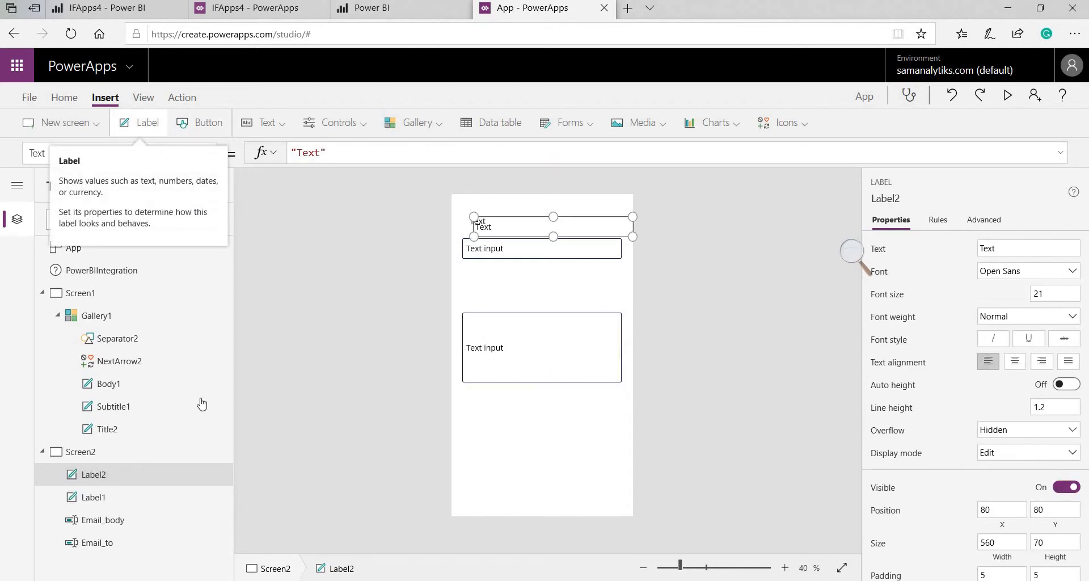
pyautogui.click(136, 498)
pyautogui.moveTo(501, 291); pyautogui.dragTo(499, 280)
# Change the label texts to EmailAddress and Message, then insert a button
pyautogui.click(491, 225)
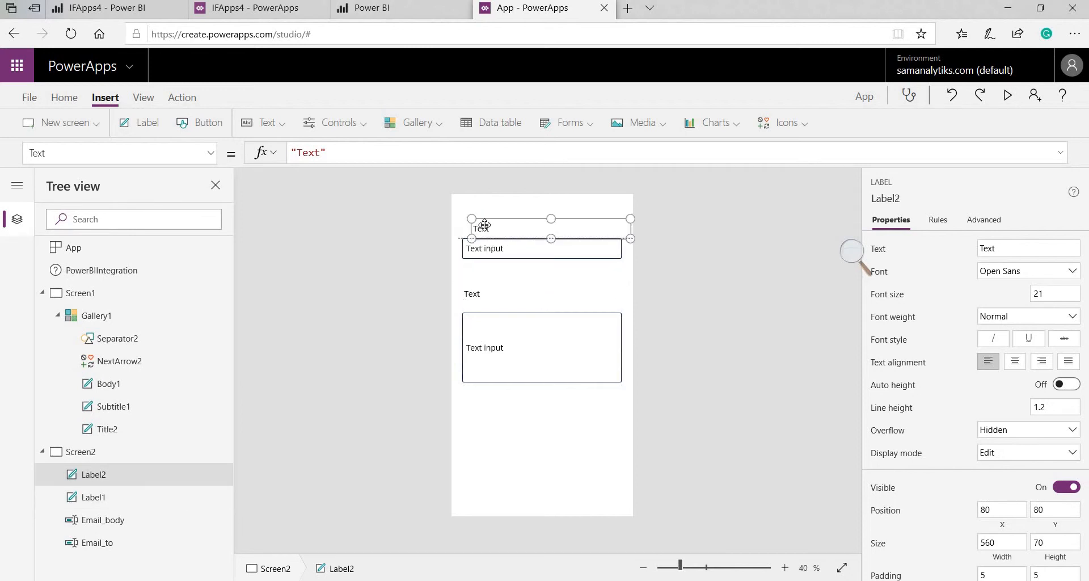
pyautogui.doubleClick(495, 237)
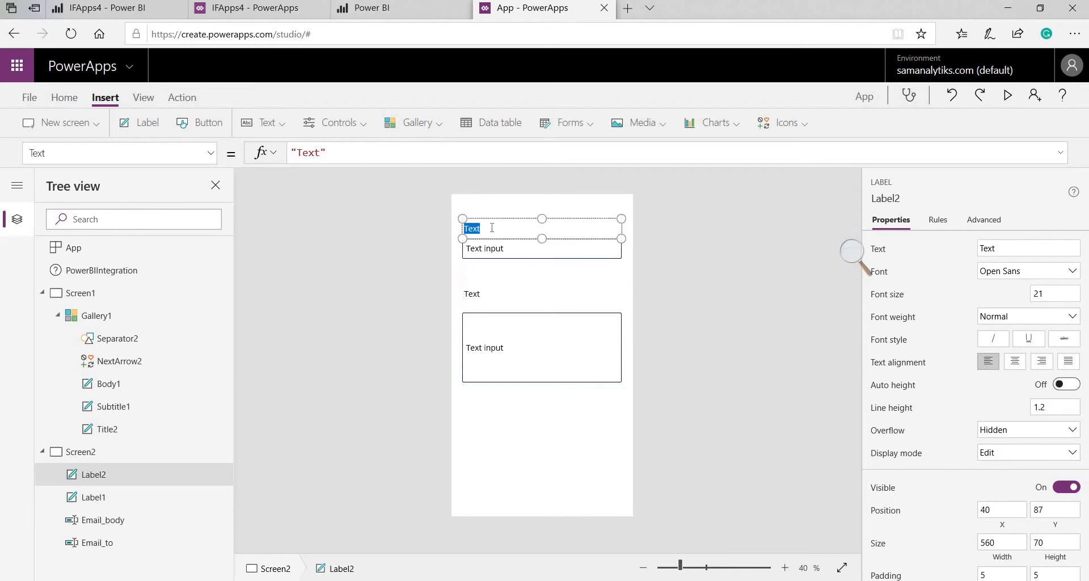
pyautogui.write('EmailAddress:')
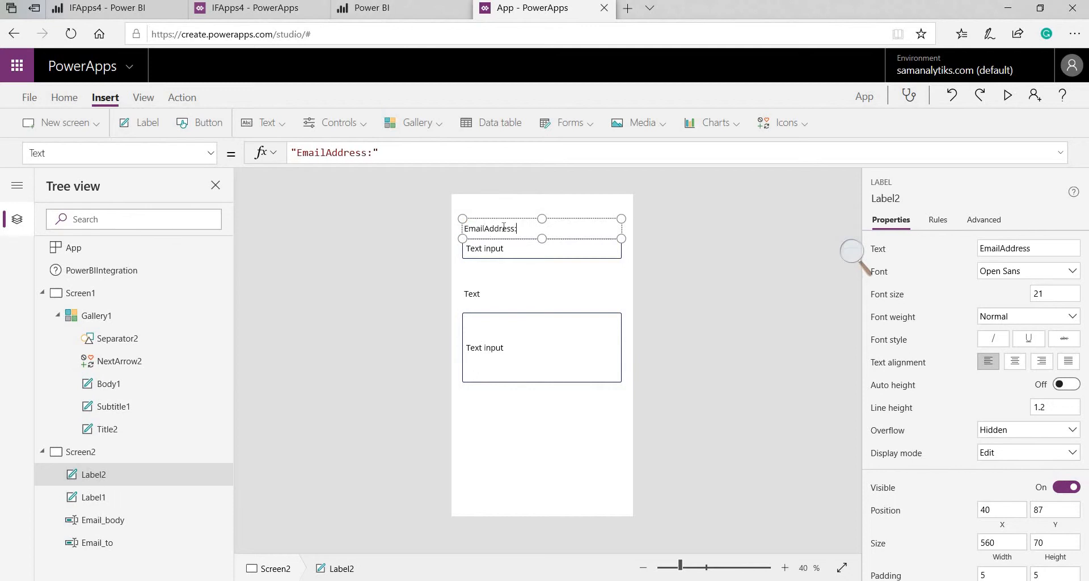
pyautogui.doubleClick(487, 294)
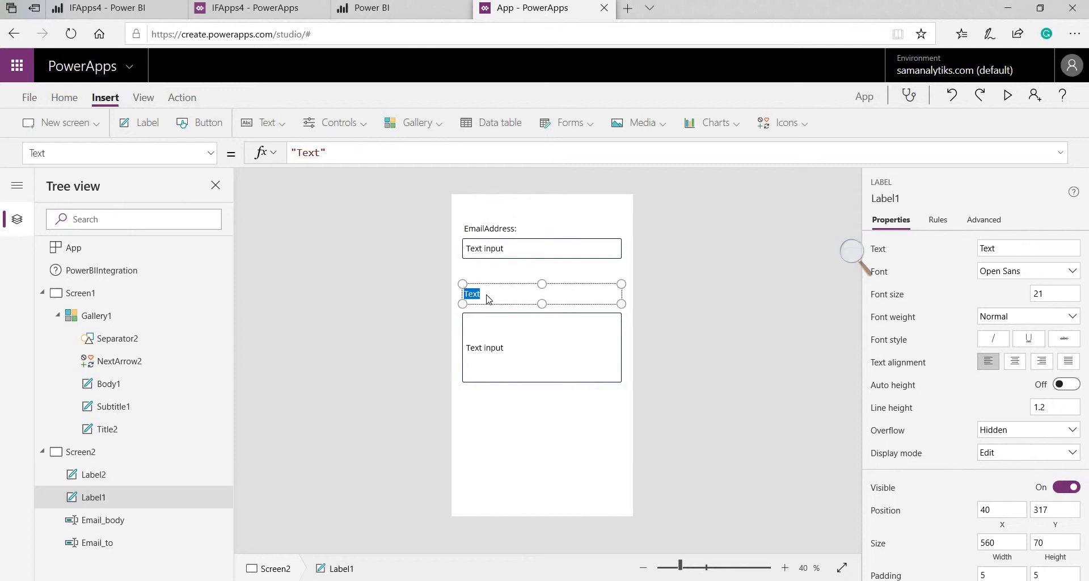
pyautogui.write('Message')
pyautogui.click(506, 437)
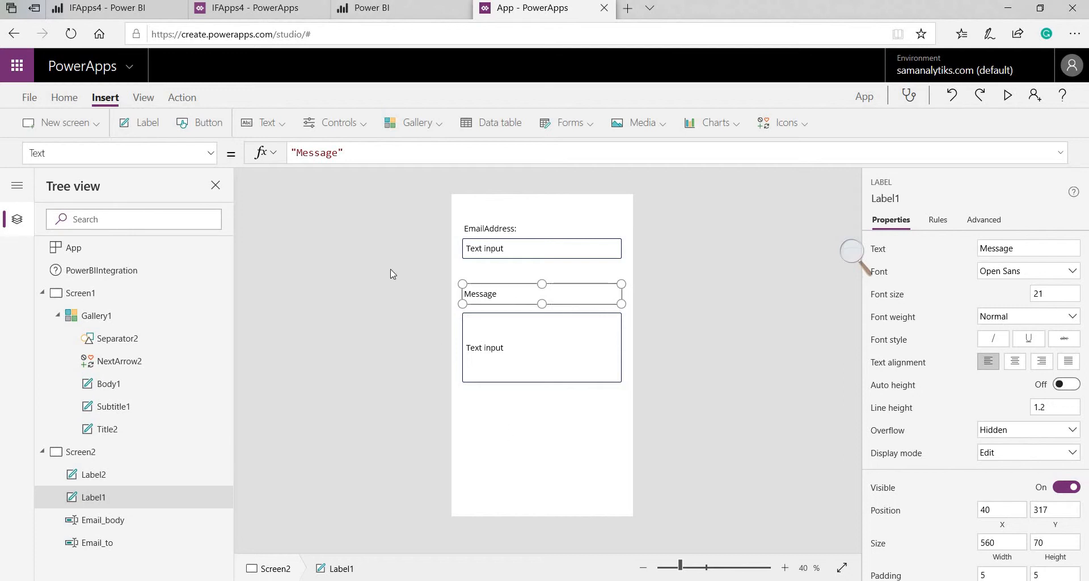
pyautogui.click(201, 123)
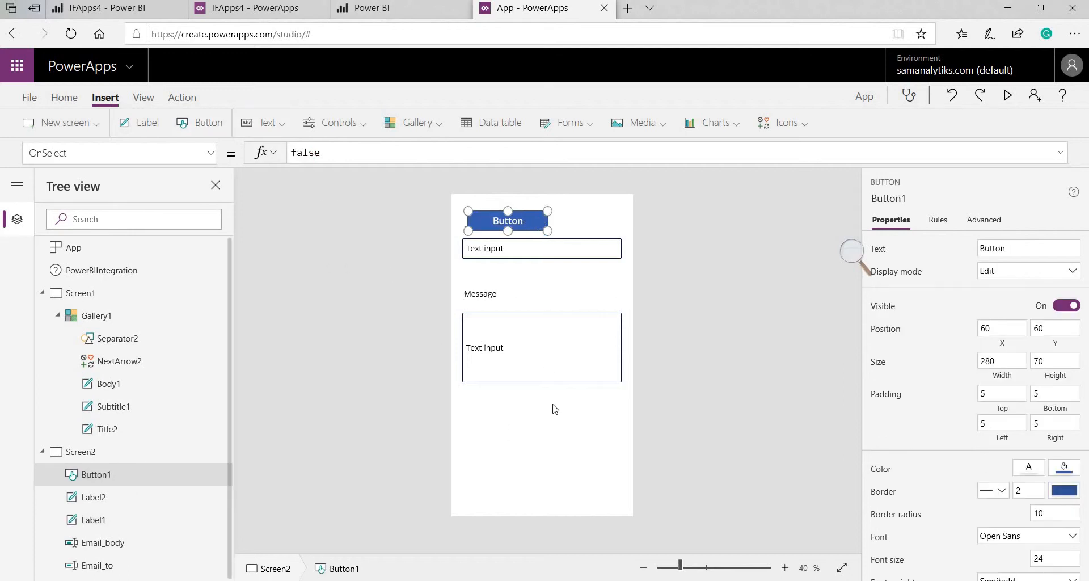
# Move Button1 below the message box and caption it 'Send Email'
pyautogui.moveTo(537, 224); pyautogui.dragTo(569, 428)
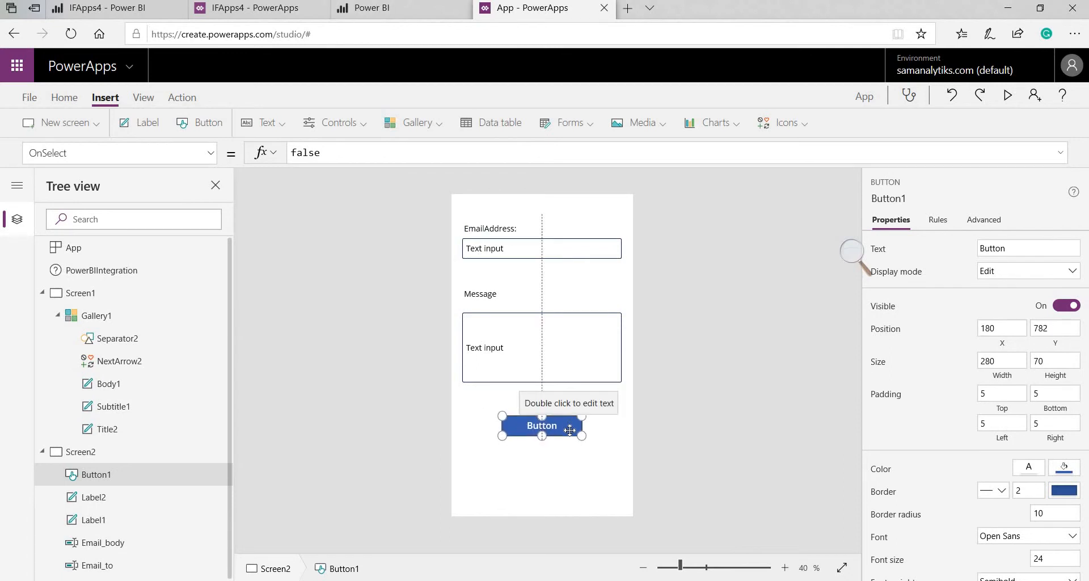
pyautogui.doubleClick(1021, 246)
pyautogui.write('Send')
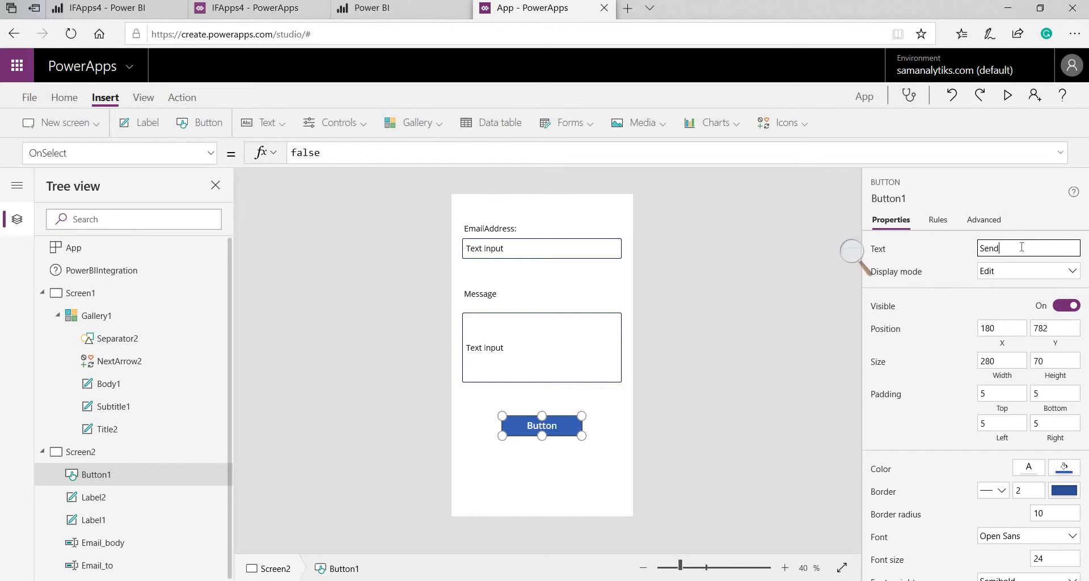
pyautogui.write(' Email')
pyautogui.click(572, 438)
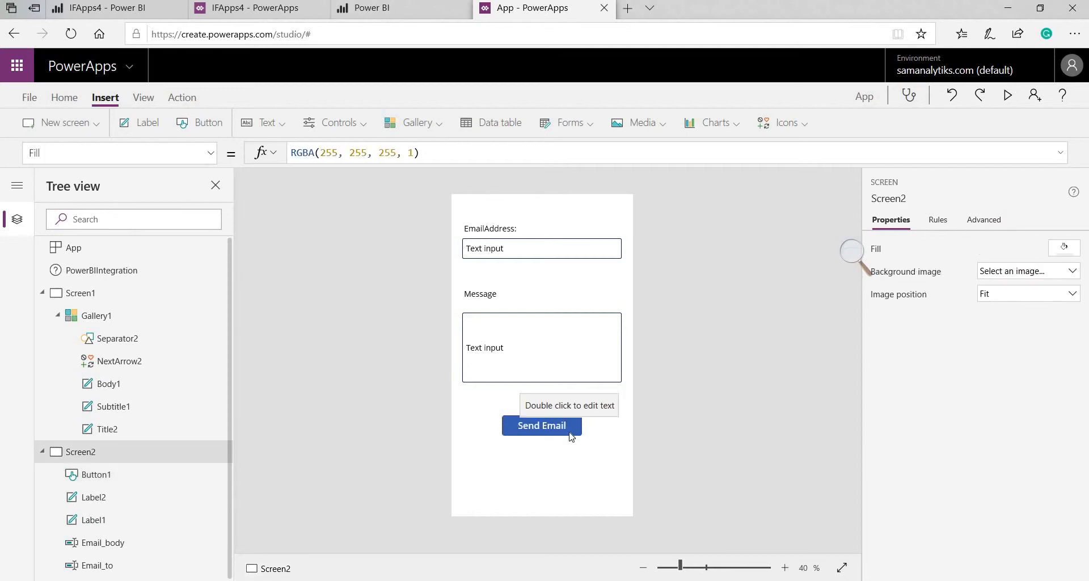
pyautogui.click(569, 431)
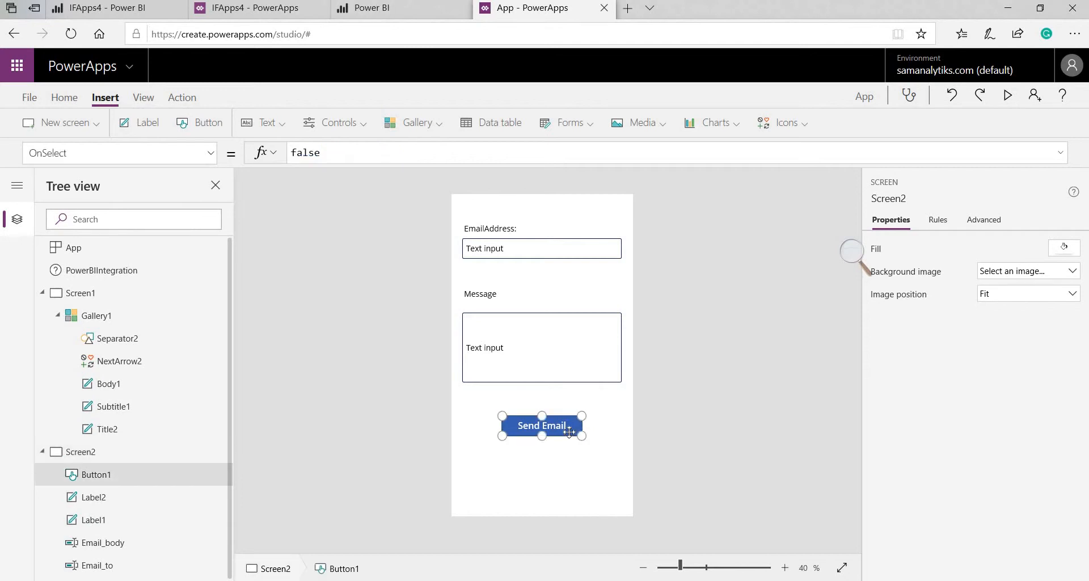
# Add the Mail connector as a data source, then reselect the Send Email button
pyautogui.click(143, 98)
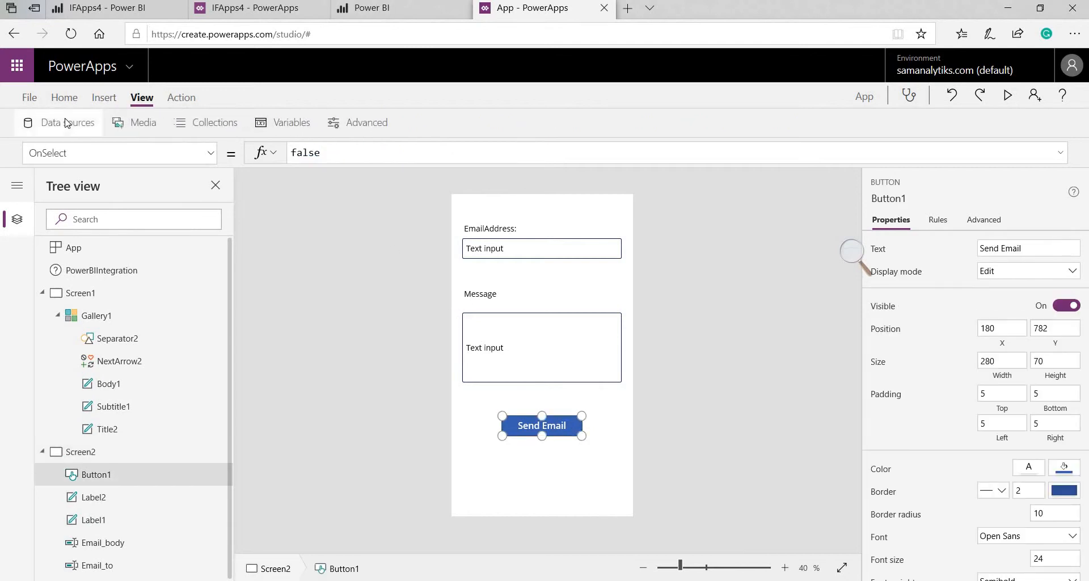
pyautogui.click(66, 122)
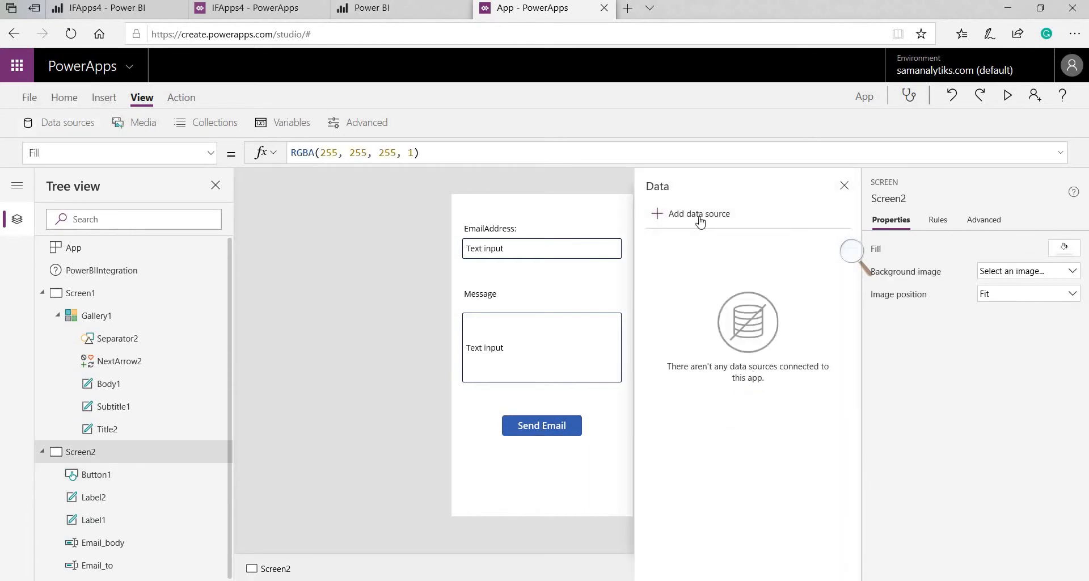
pyautogui.click(700, 215)
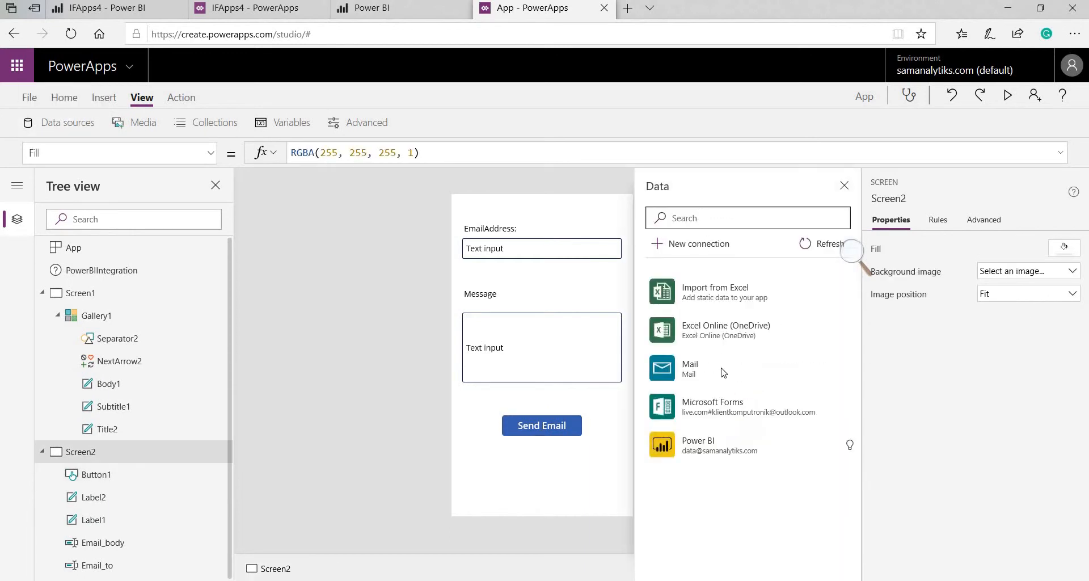
pyautogui.click(721, 369)
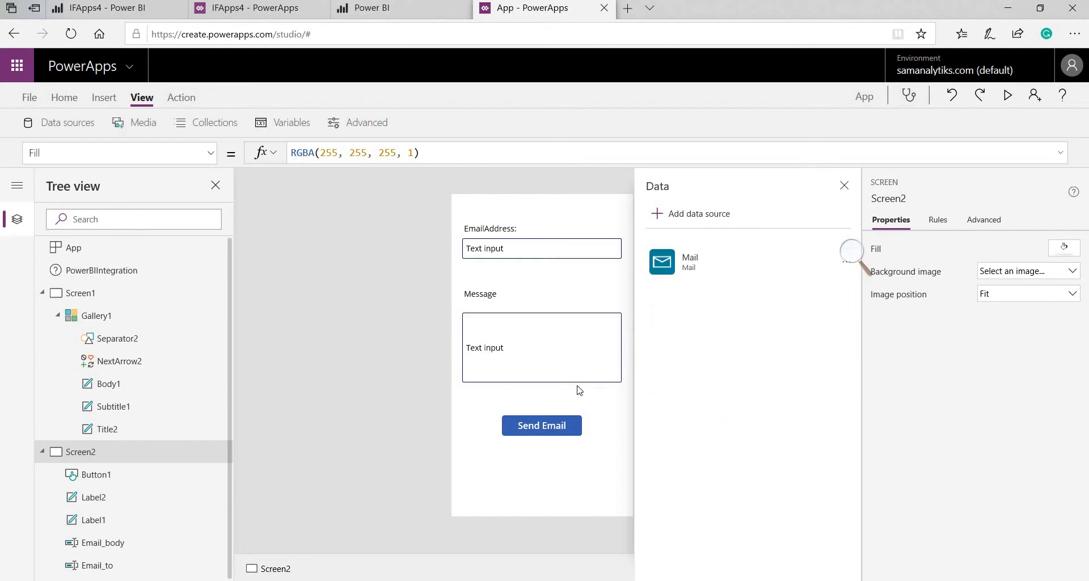
pyautogui.click(574, 429)
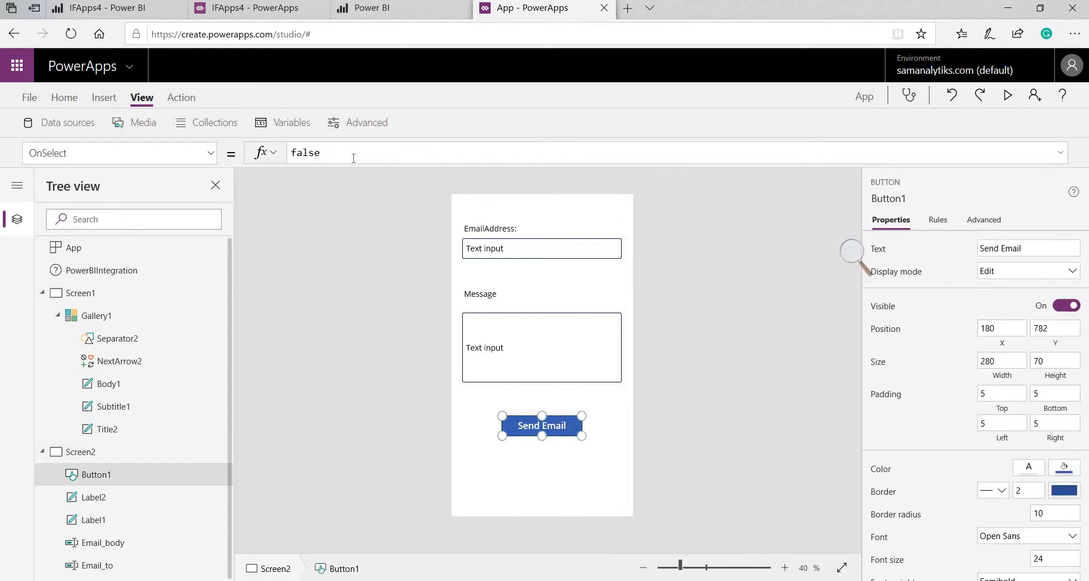
# Set the Send Email button's OnSelect to Mail.SendEmail(Email_to.Text,"Our Subject",Email_body.Text)
pyautogui.moveTo(354, 157); pyautogui.dragTo(254, 156)
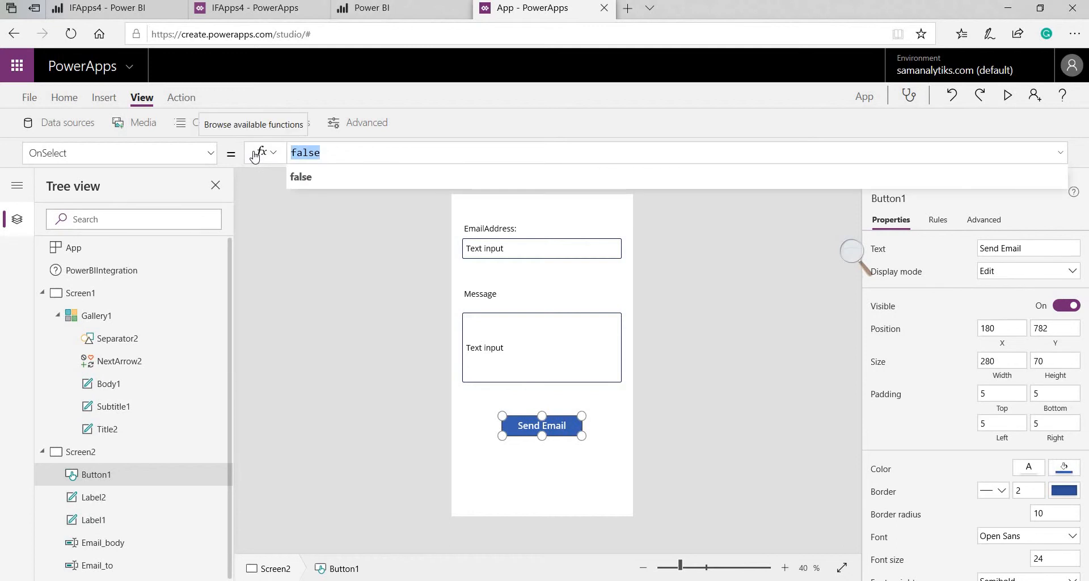
pyautogui.write('mai')
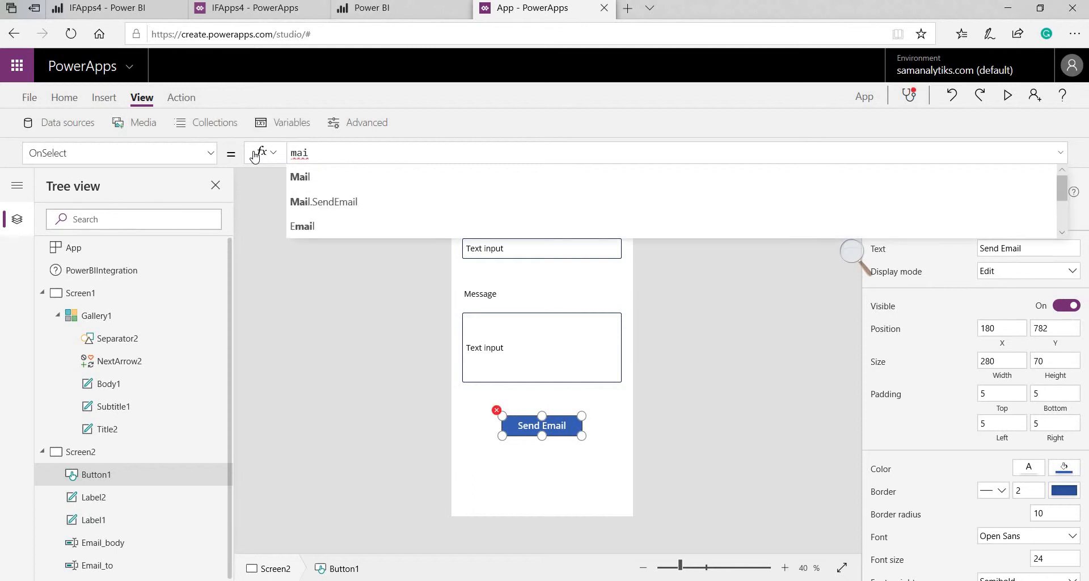
pyautogui.click(351, 181)
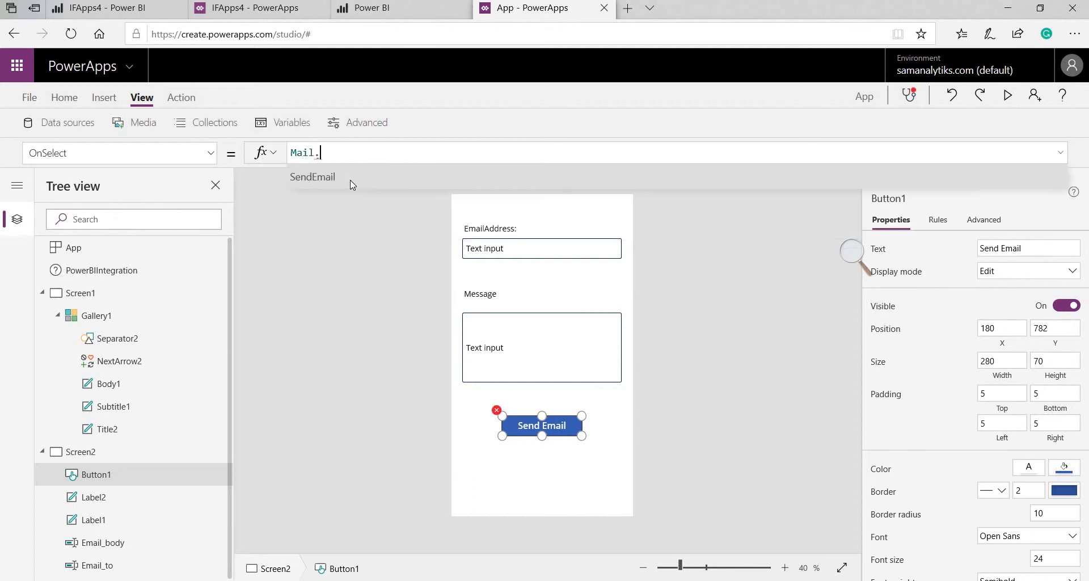
pyautogui.click(349, 179)
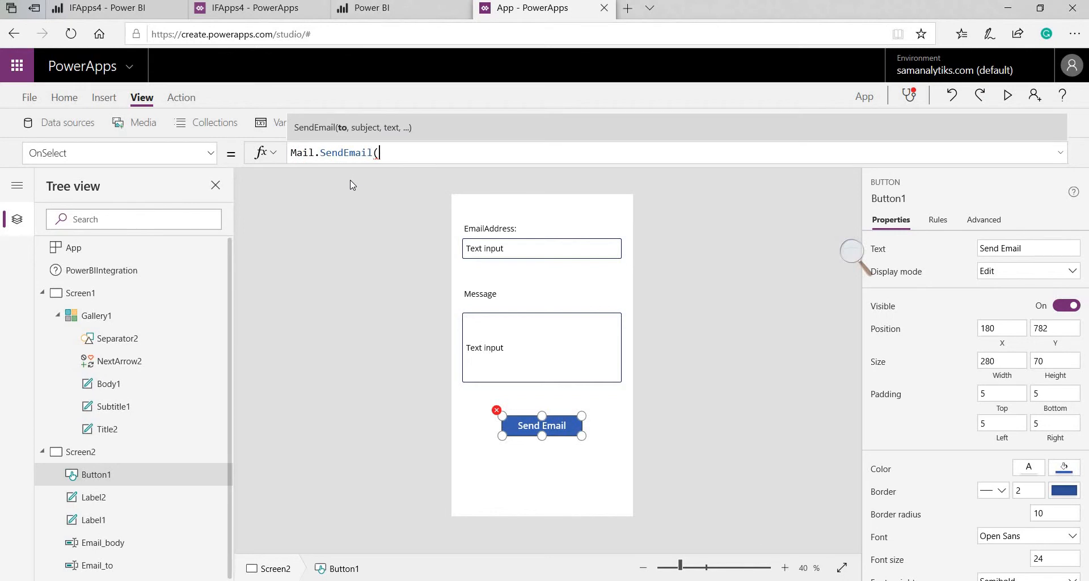
pyautogui.write('Email')
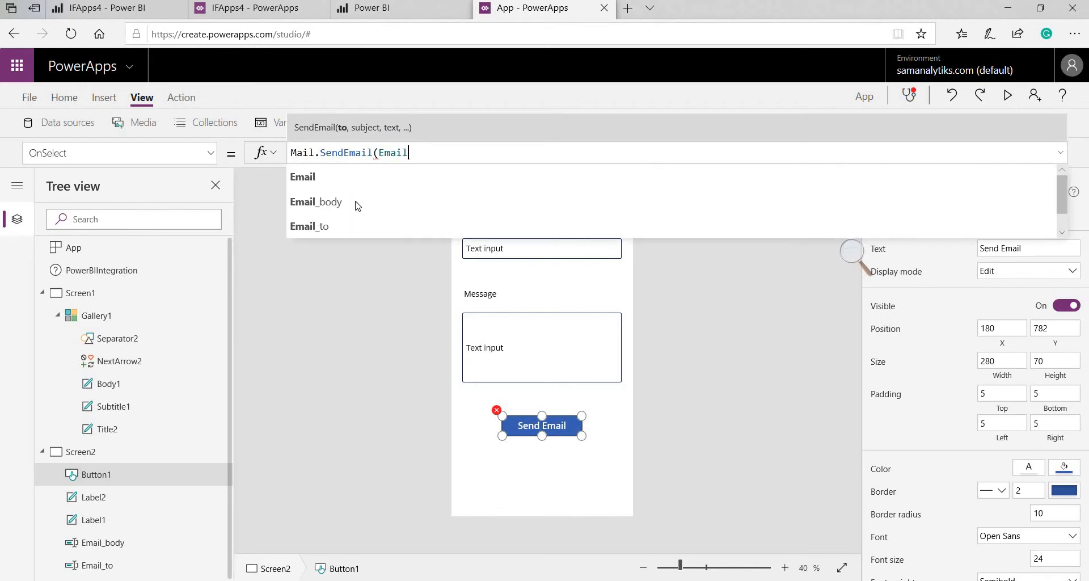
pyautogui.click(351, 224)
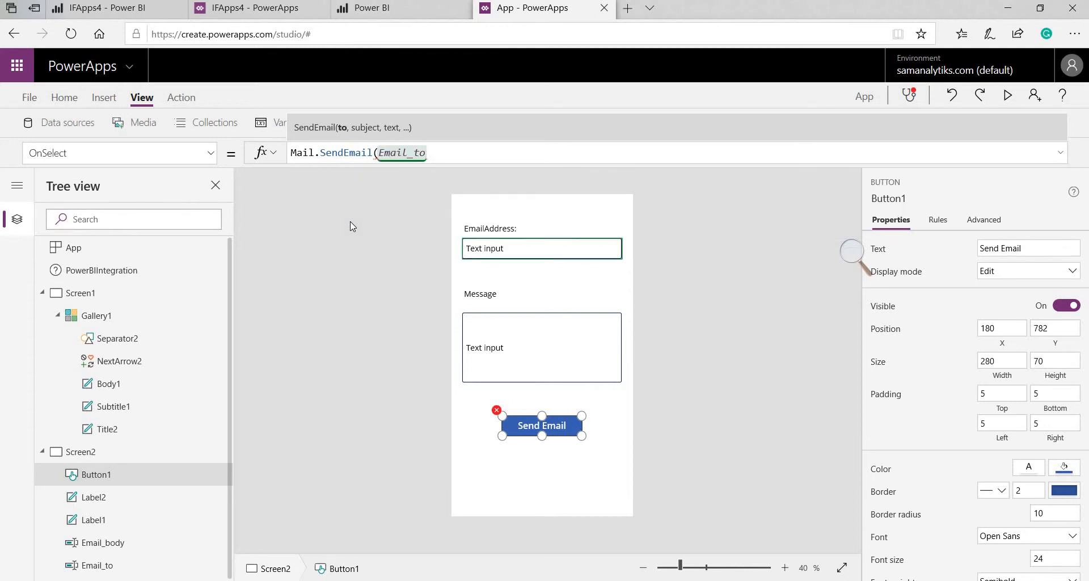
pyautogui.write('.SendEmail(Email_to.Text')
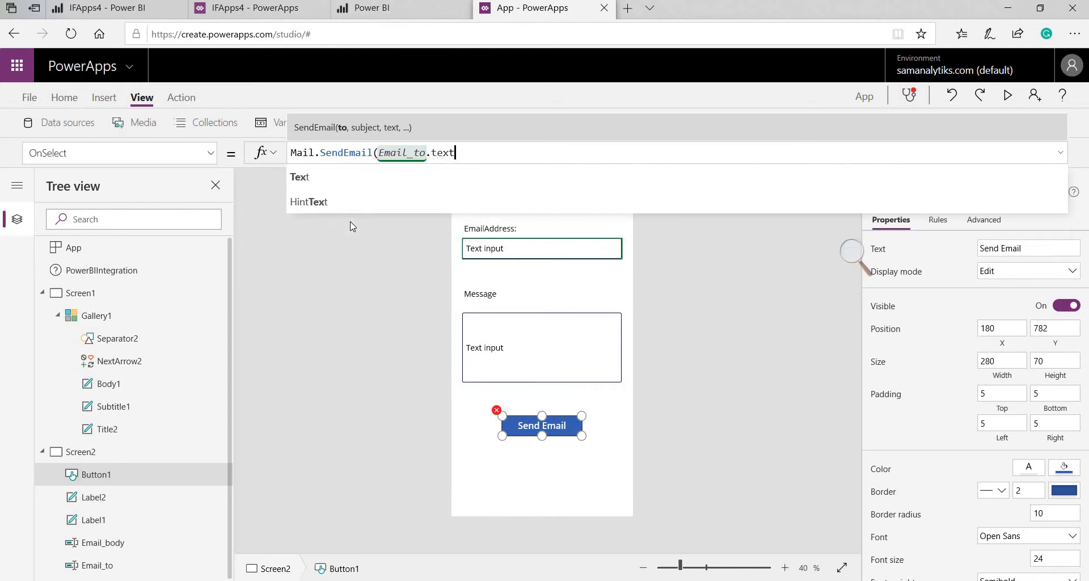
pyautogui.write(',')
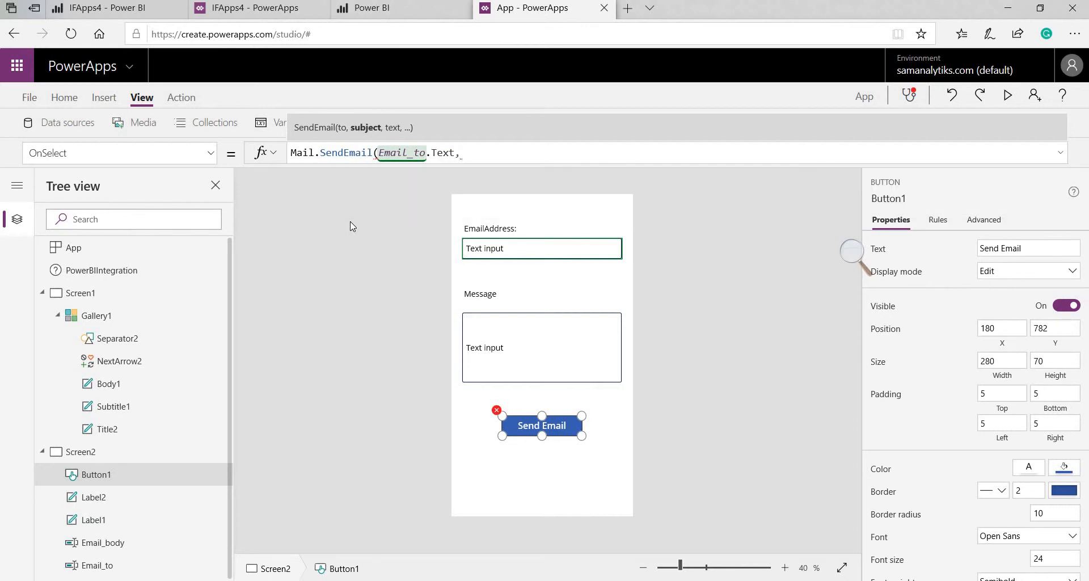
pyautogui.write('"Our Subject",')
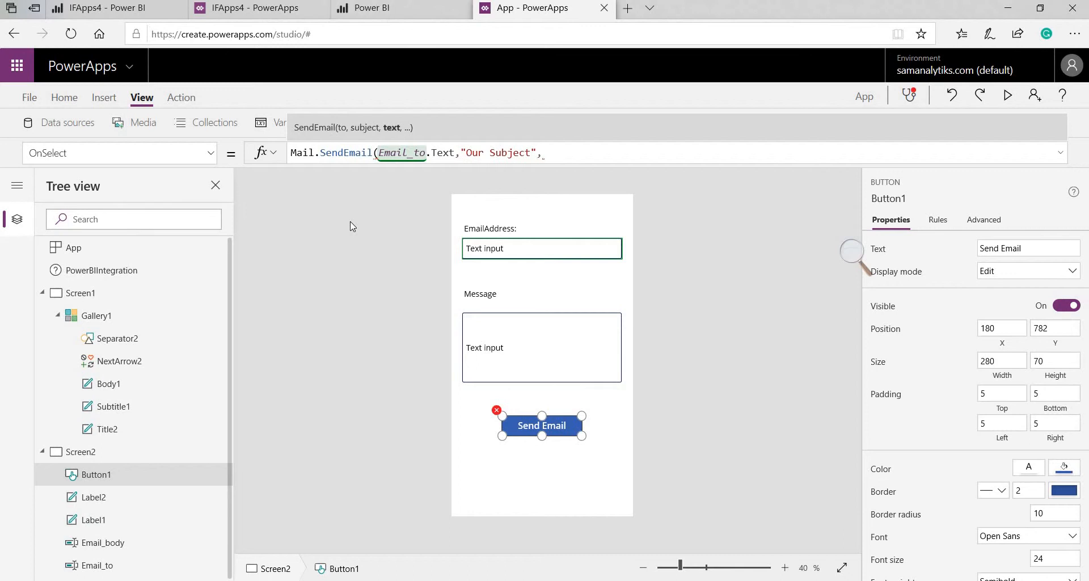
pyautogui.write('E')
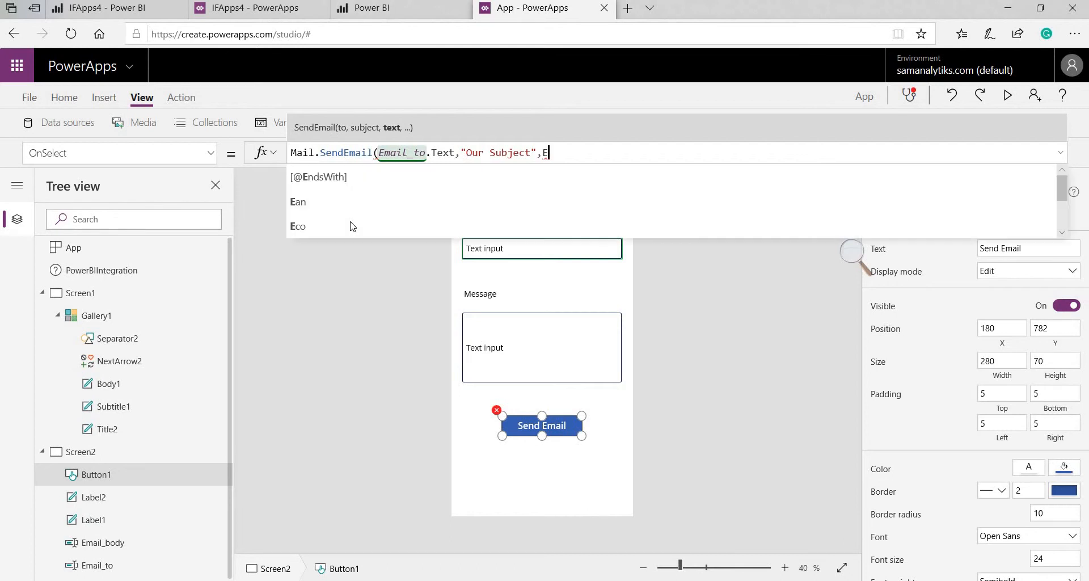
pyautogui.write('mail')
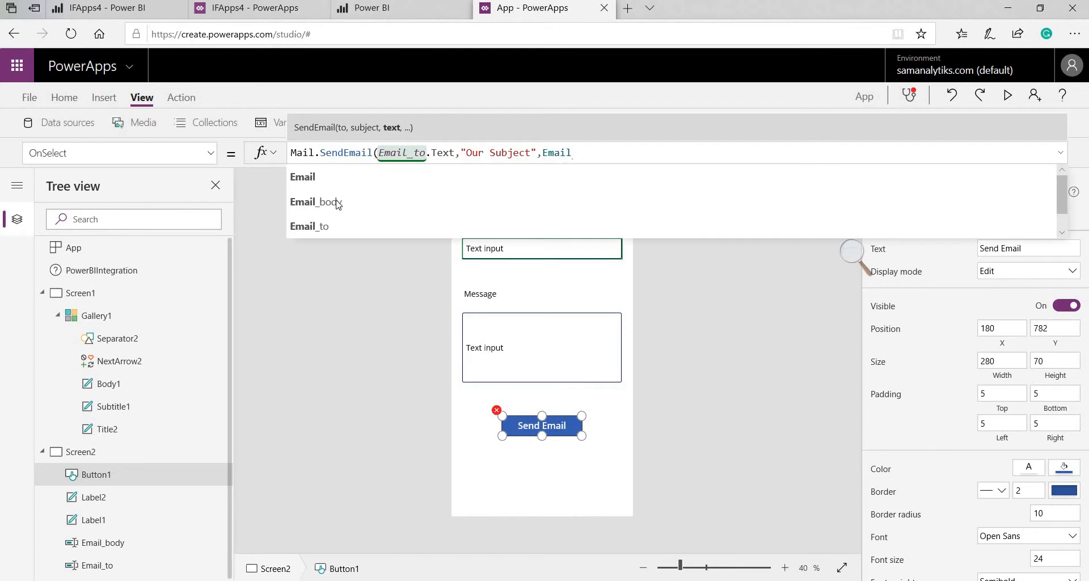
pyautogui.click(338, 202)
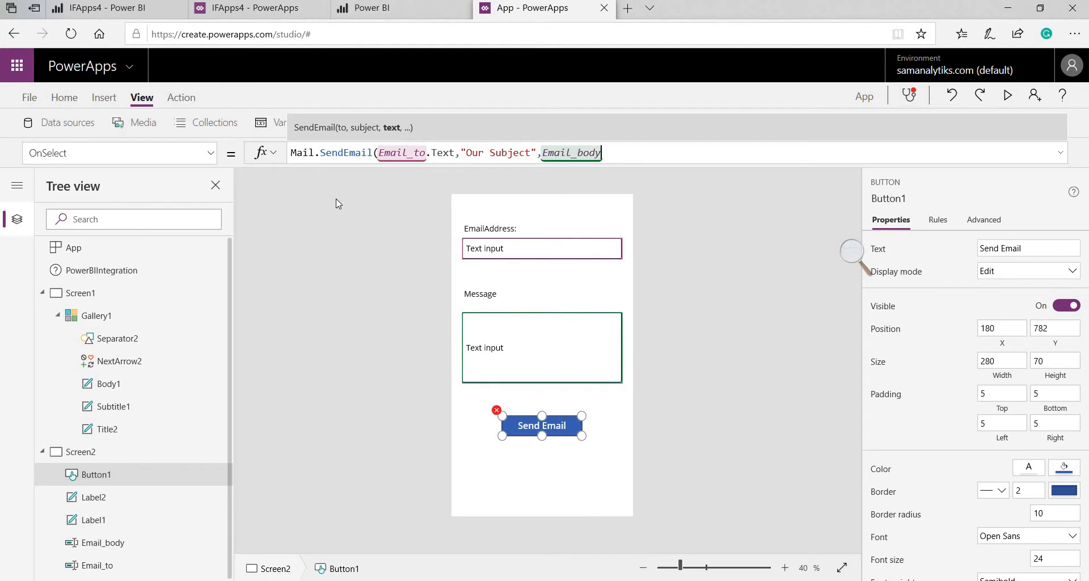
pyautogui.write('.text')
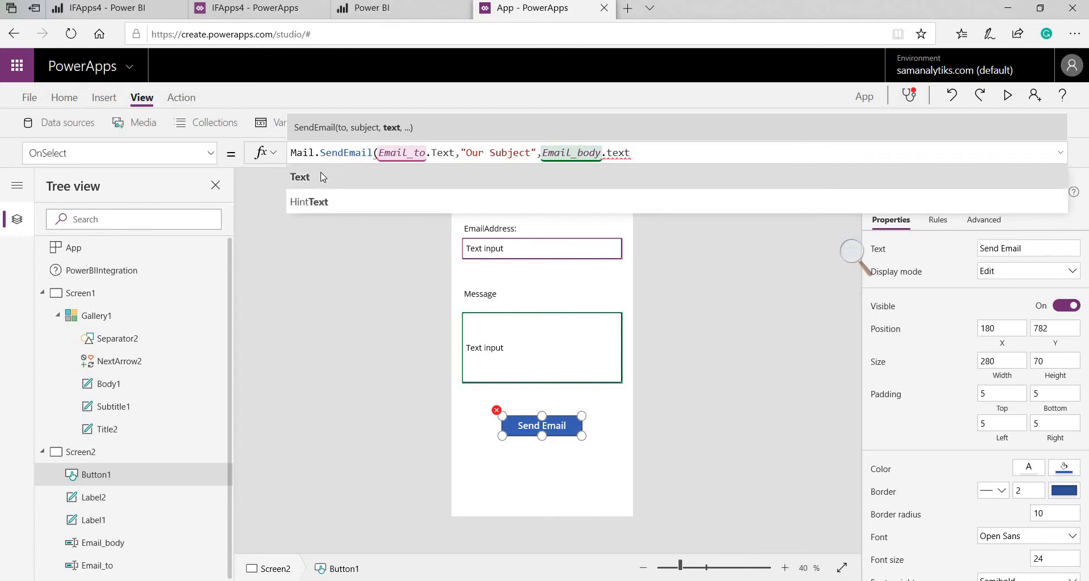
pyautogui.click(322, 177)
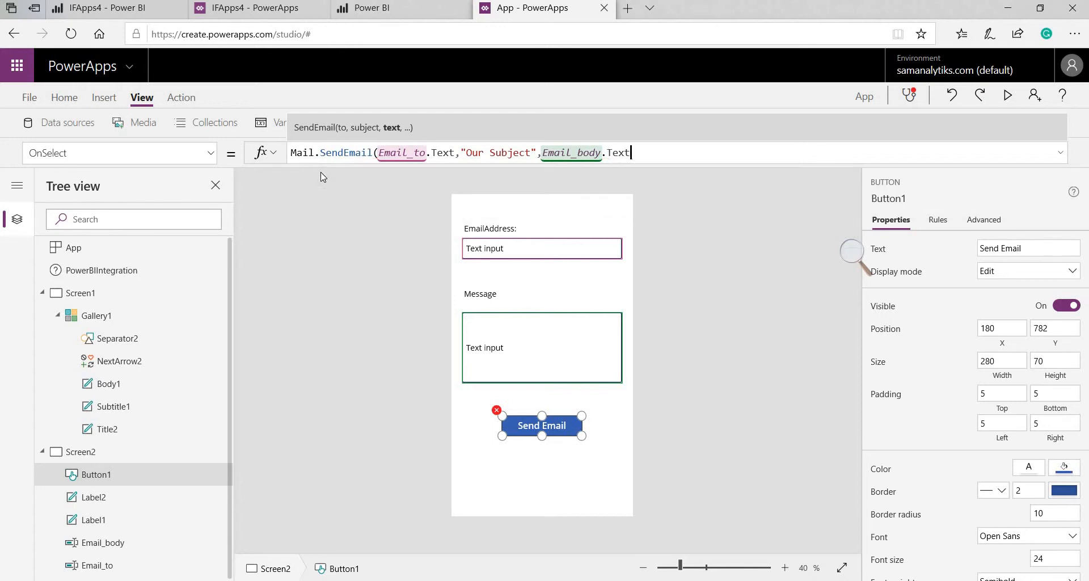
pyautogui.write(')')
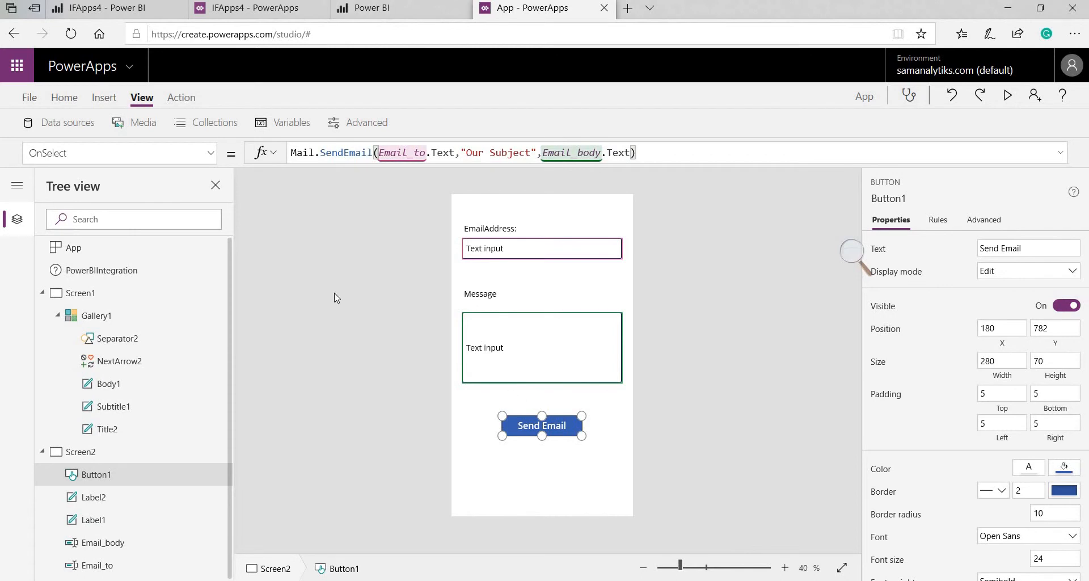
pyautogui.click(334, 294)
# Change Email_body's Default text from "Excellent Work" to "Good Job" and append & after it
pyautogui.click(498, 347)
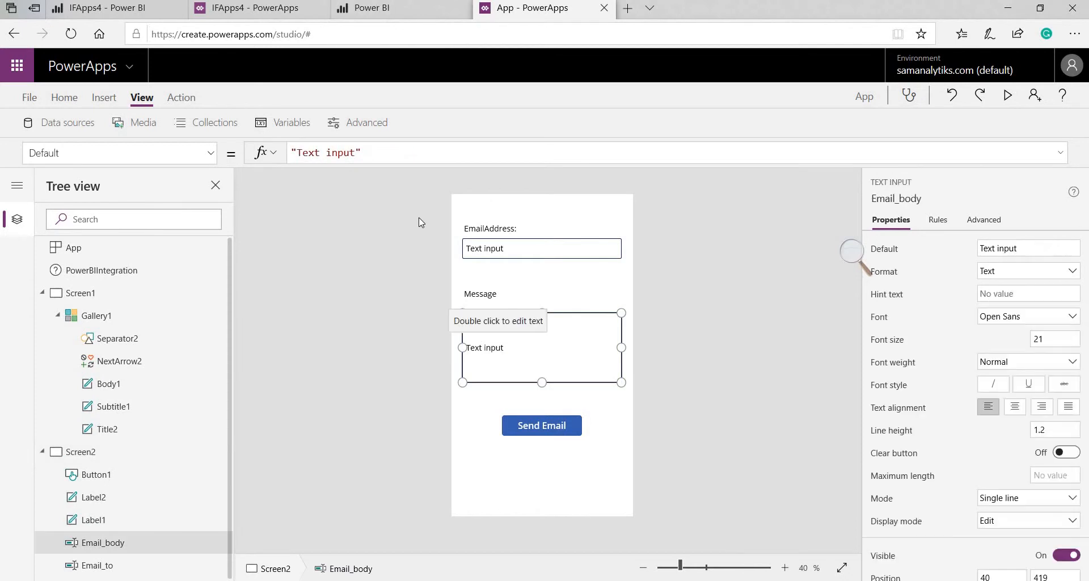
pyautogui.moveTo(355, 154); pyautogui.dragTo(297, 155)
pyautogui.write('Exce;;')
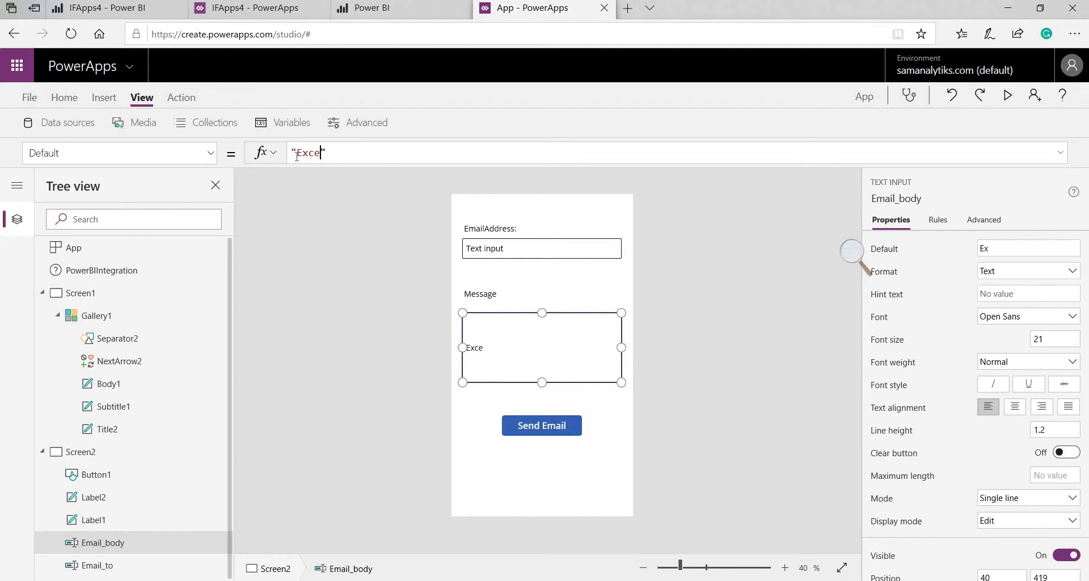
pyautogui.press('BackSpace')
pyautogui.press('BackSpace')
pyautogui.write('llent Work')
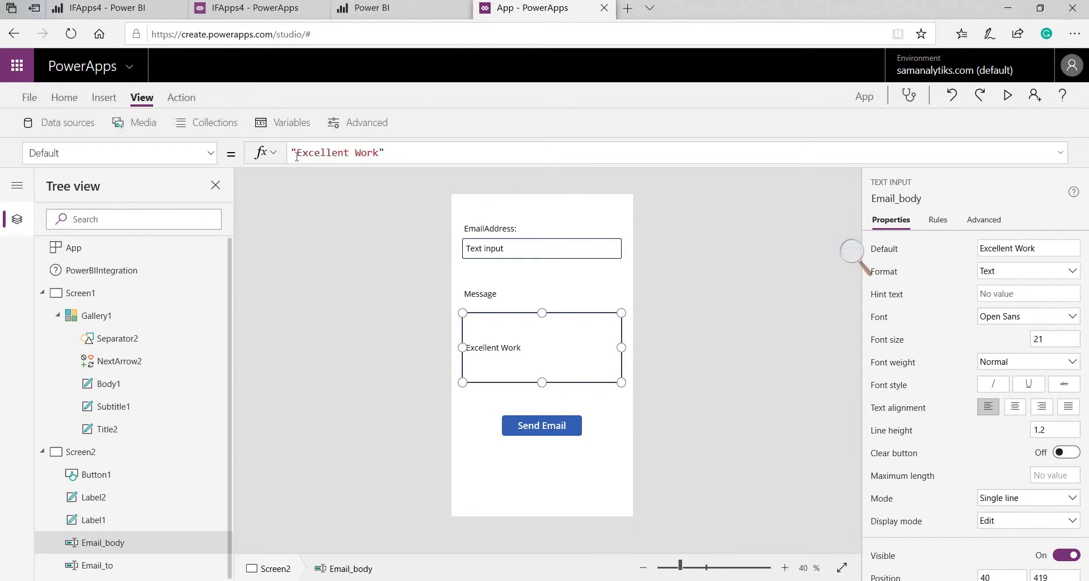
pyautogui.press('BackSpace')
pyautogui.press('BackSpace')
pyautogui.press('BackSpace')
pyautogui.press('BackSpace')
pyautogui.press('BackSpace')
pyautogui.press('BackSpace')
pyautogui.press('BackSpace')
pyautogui.press('BackSpace')
pyautogui.press('BackSpace')
pyautogui.press('BackSpace')
pyautogui.press('BackSpace')
pyautogui.press('BackSpace')
pyautogui.press('BackSpace')
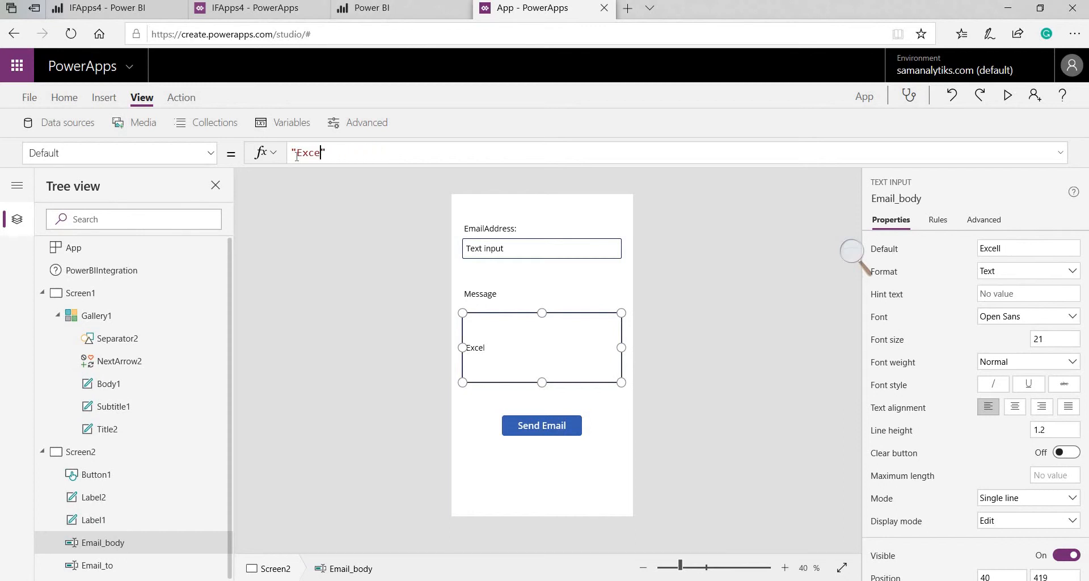
pyautogui.press('BackSpace')
pyautogui.write('Good Job')
pyautogui.press('Right')
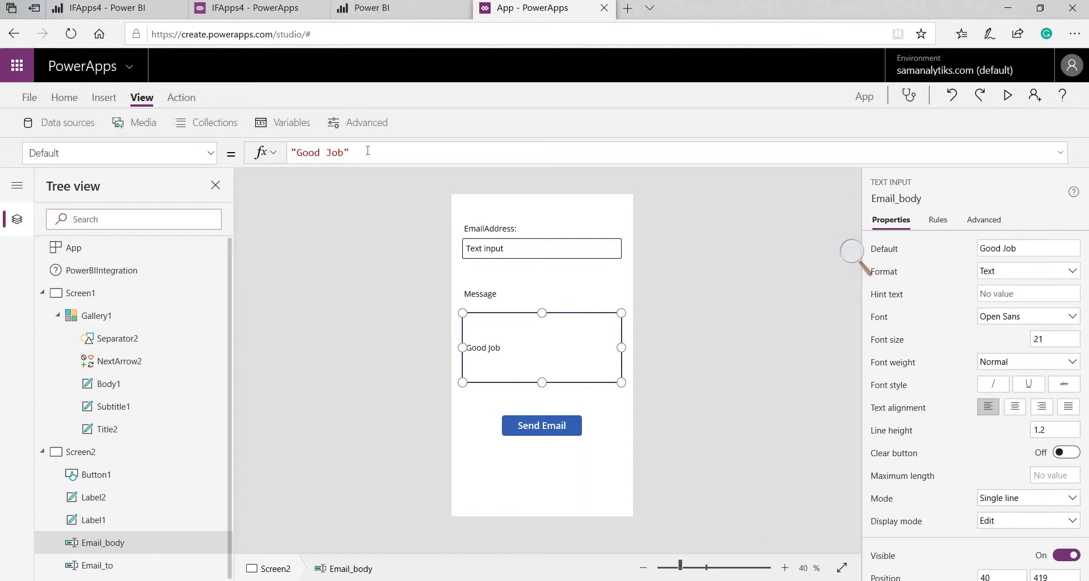
pyautogui.write('&')
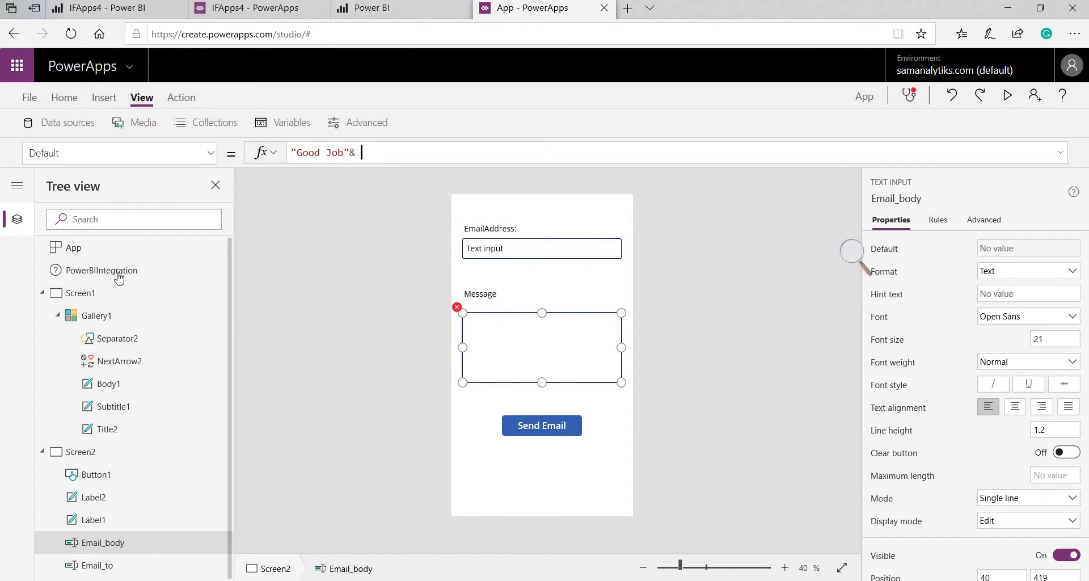
# Select and copy Title2's date formula in Gallery1 on Screen1, then go back to Screen2
pyautogui.click(113, 317)
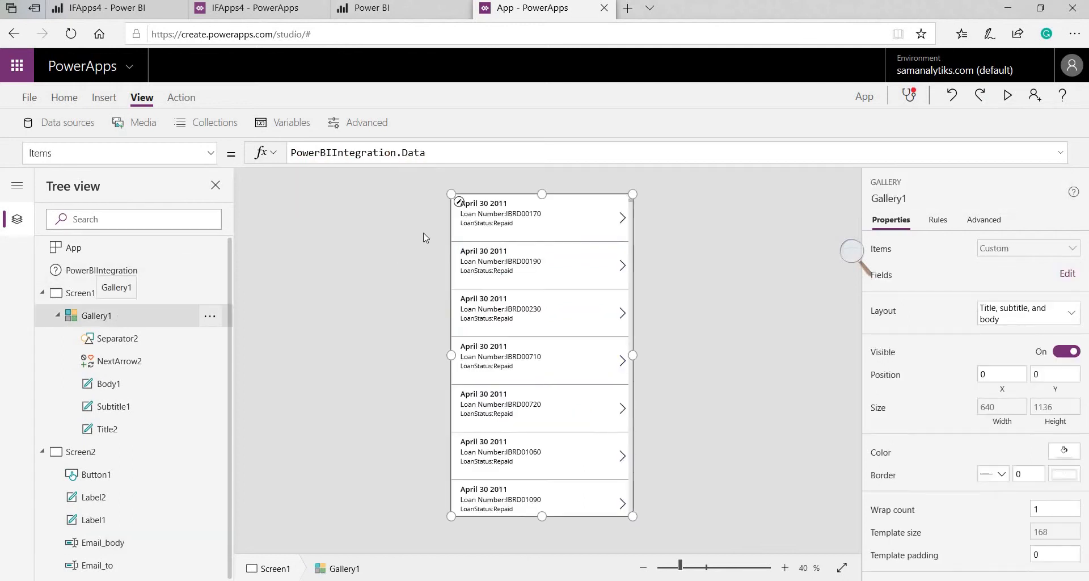
pyautogui.click(491, 206)
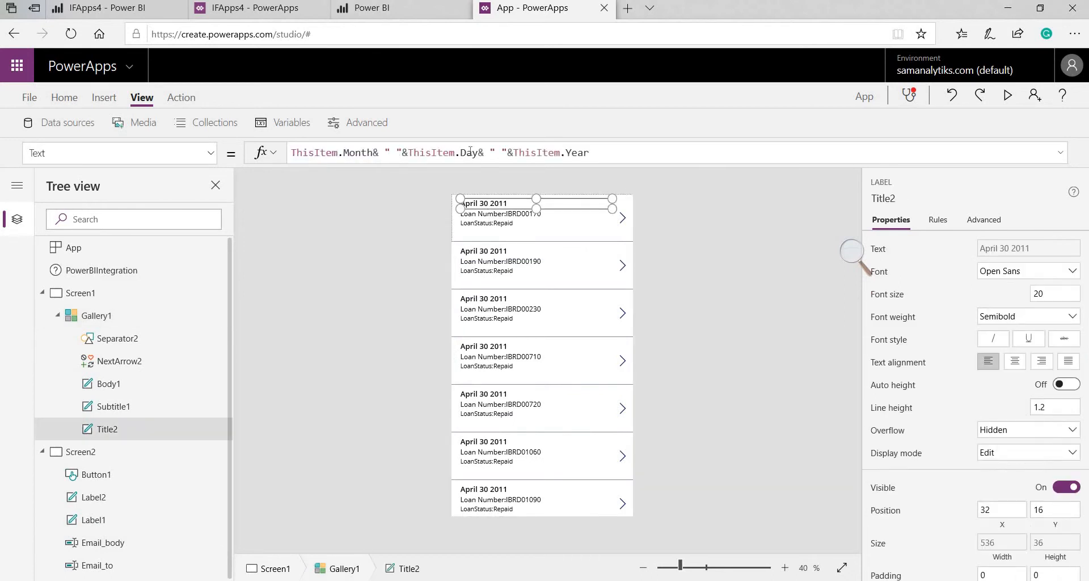
pyautogui.doubleClick(470, 153)
pyautogui.hotkey('ctrl', 'a')
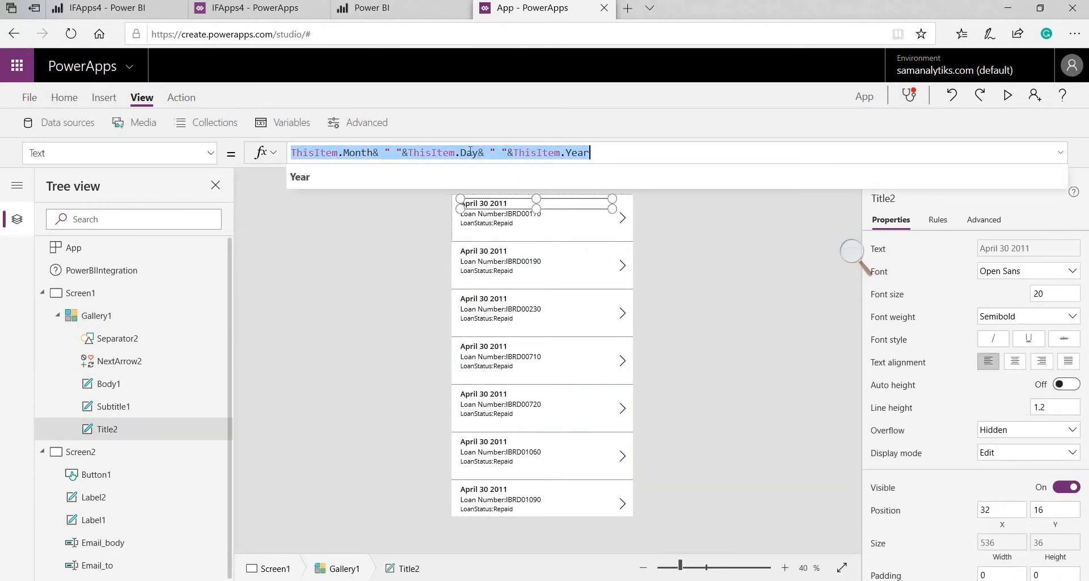
pyautogui.click(153, 452)
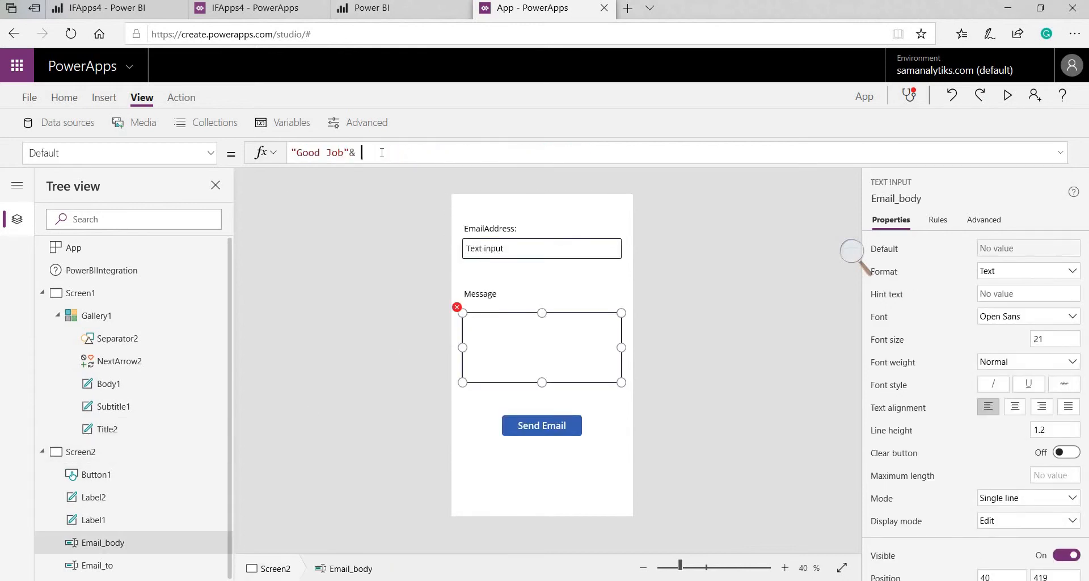
# Paste the date formula after "Good Job"& and change the first ThisItem to Gallery1.Selected
pyautogui.write('ThisItem.Month& " "&ThisItem.Day& " "&ThisItem.Year')
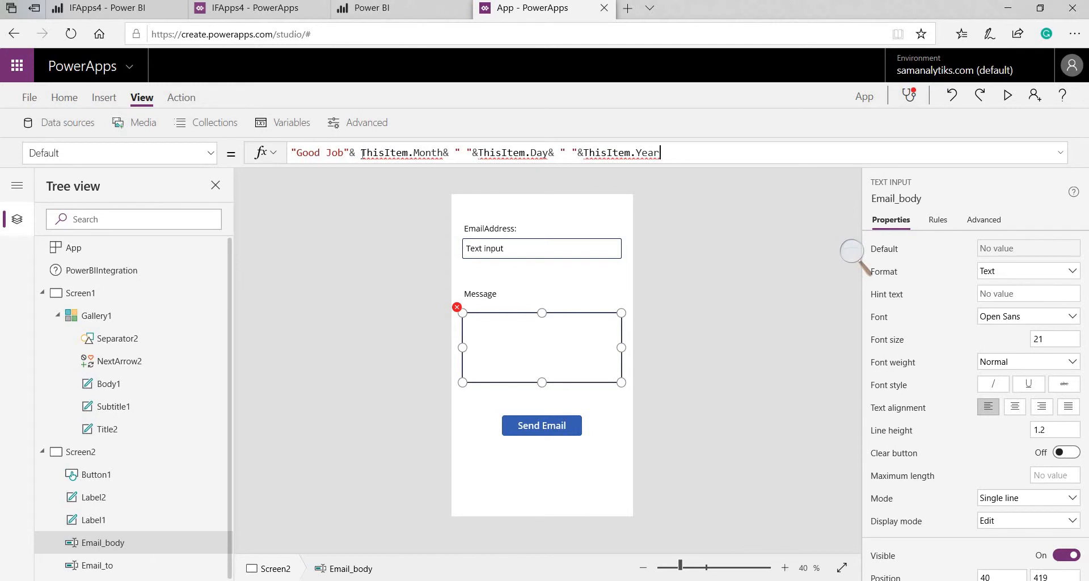
pyautogui.moveTo(361, 153); pyautogui.dragTo(411, 152)
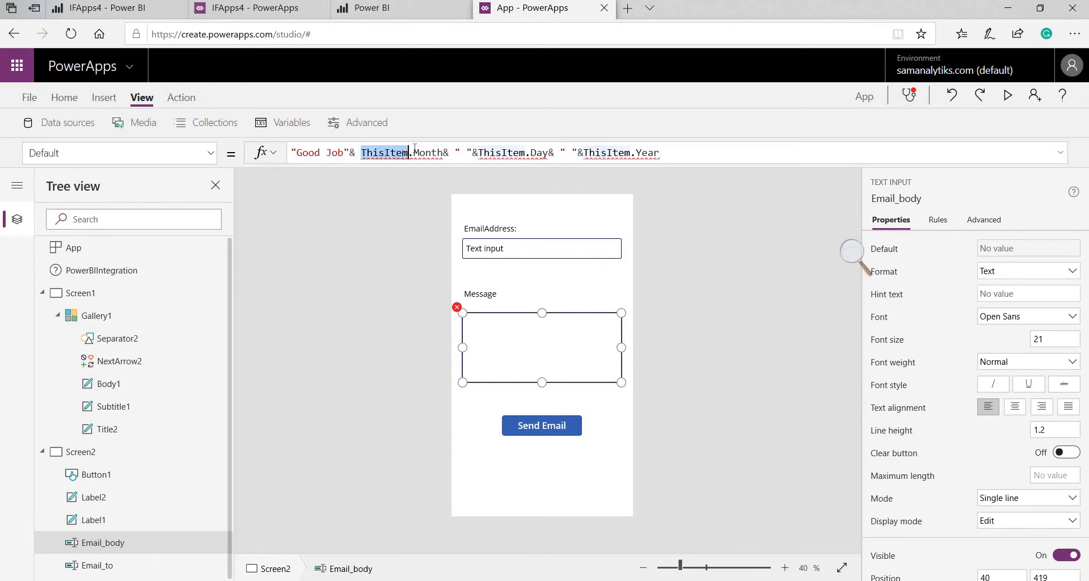
pyautogui.write('Gallery')
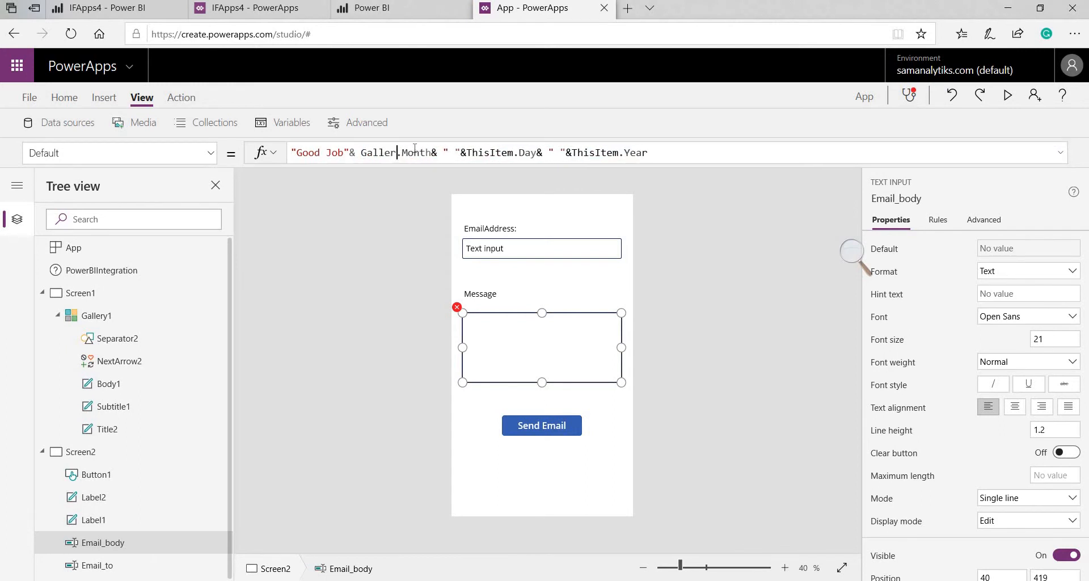
pyautogui.click(405, 178)
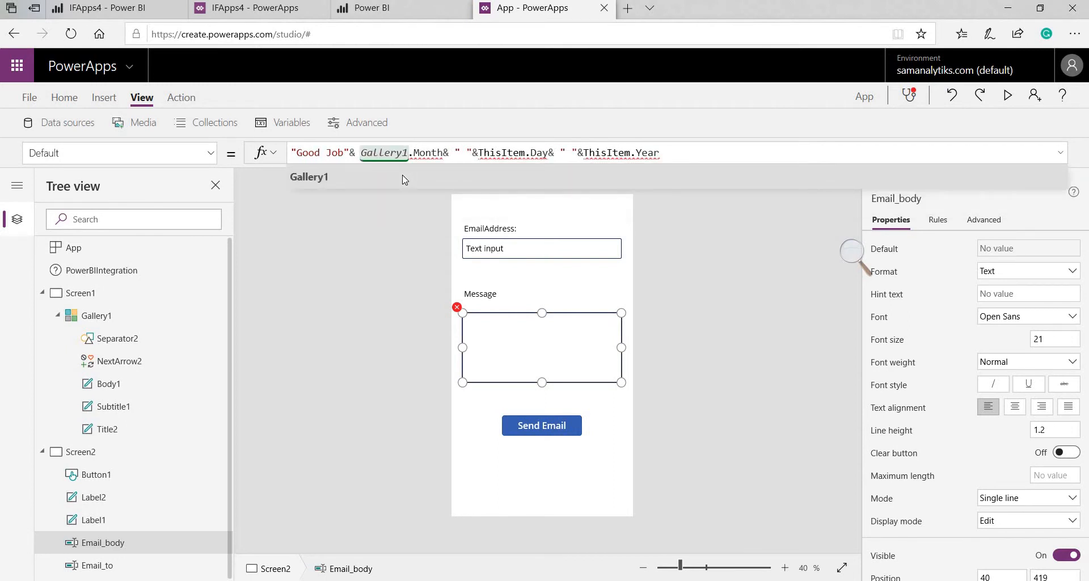
pyautogui.write('.S')
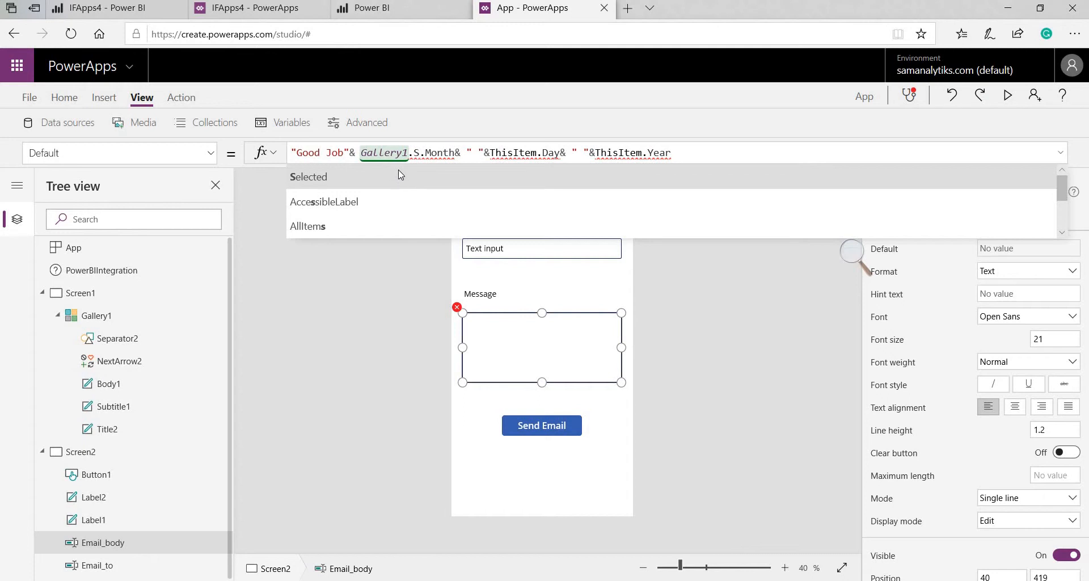
pyautogui.click(398, 173)
# Replace the ThisItem before Day and Year with Gallery1.Selected, showing 'Good JobApril 30 2011'
pyautogui.moveTo(361, 154); pyautogui.dragTo(461, 154)
pyautogui.hotkey('ctrl', 'c')
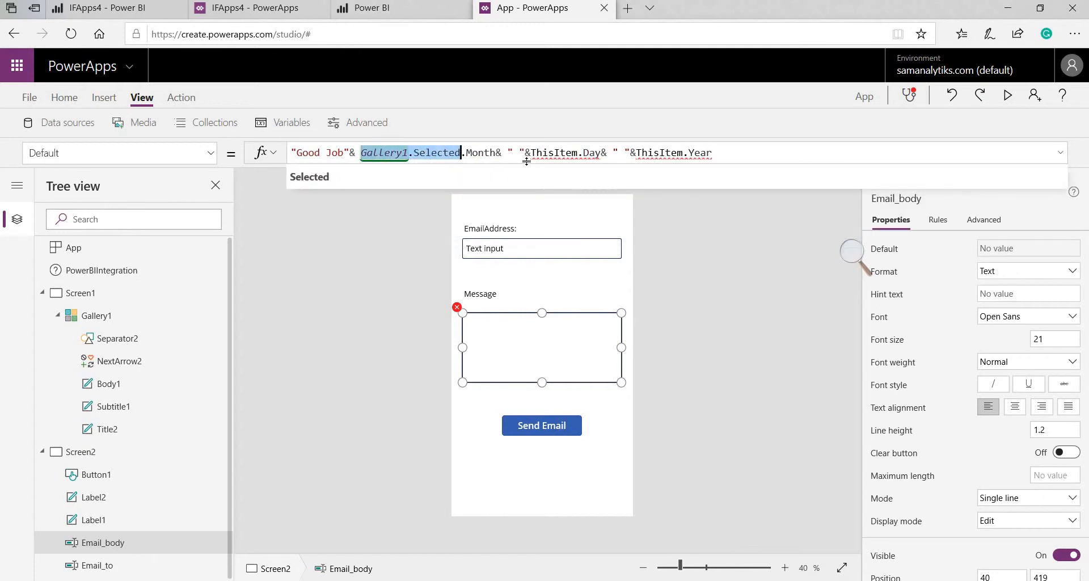
pyautogui.moveTo(558, 153)
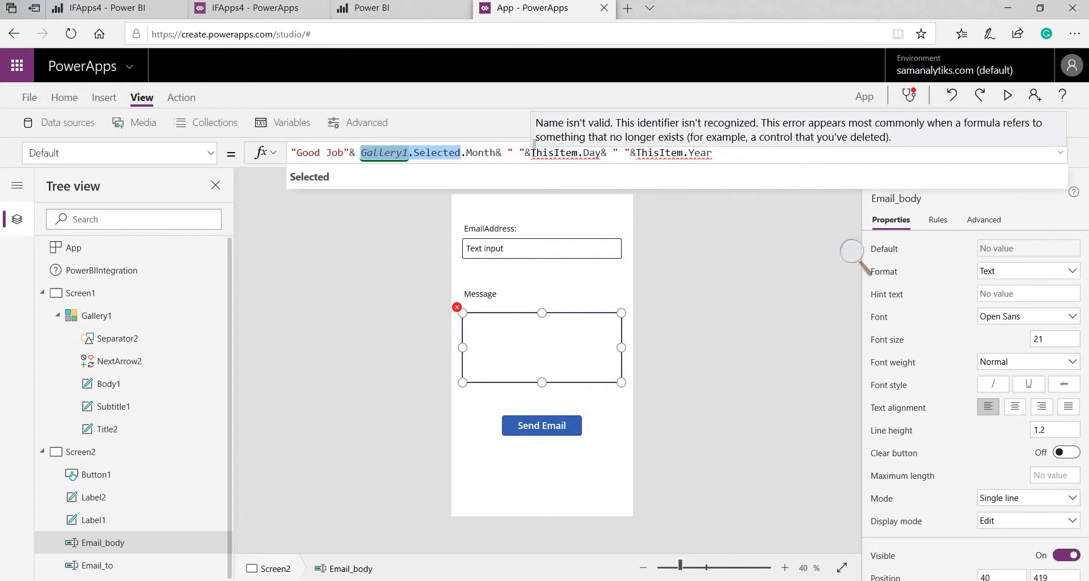
pyautogui.moveTo(532, 153); pyautogui.dragTo(581, 153)
pyautogui.hotkey('ctrl', 'v')
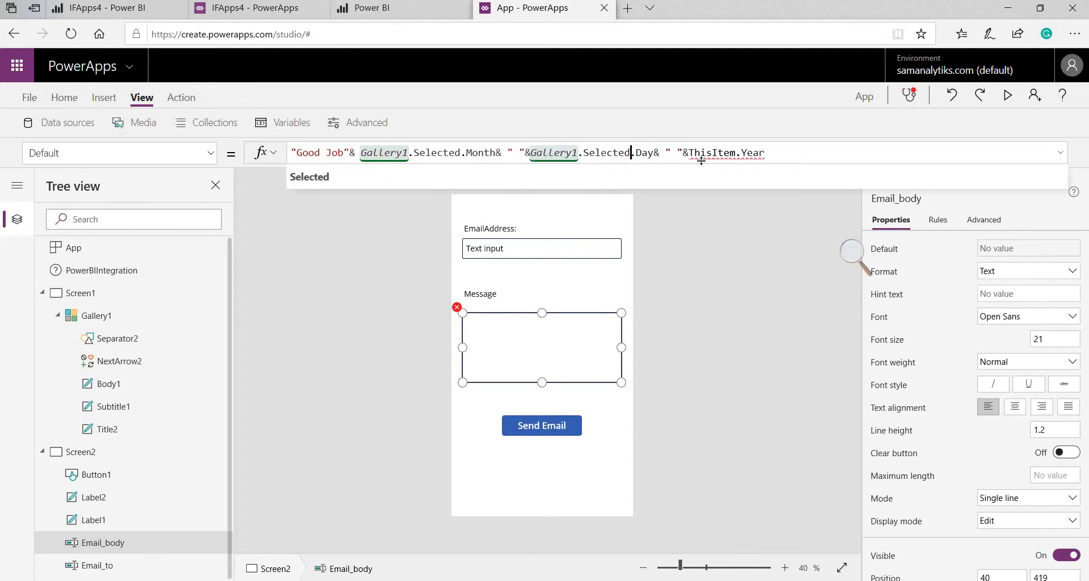
pyautogui.moveTo(690, 153); pyautogui.dragTo(736, 153)
pyautogui.hotkey('ctrl', 'v')
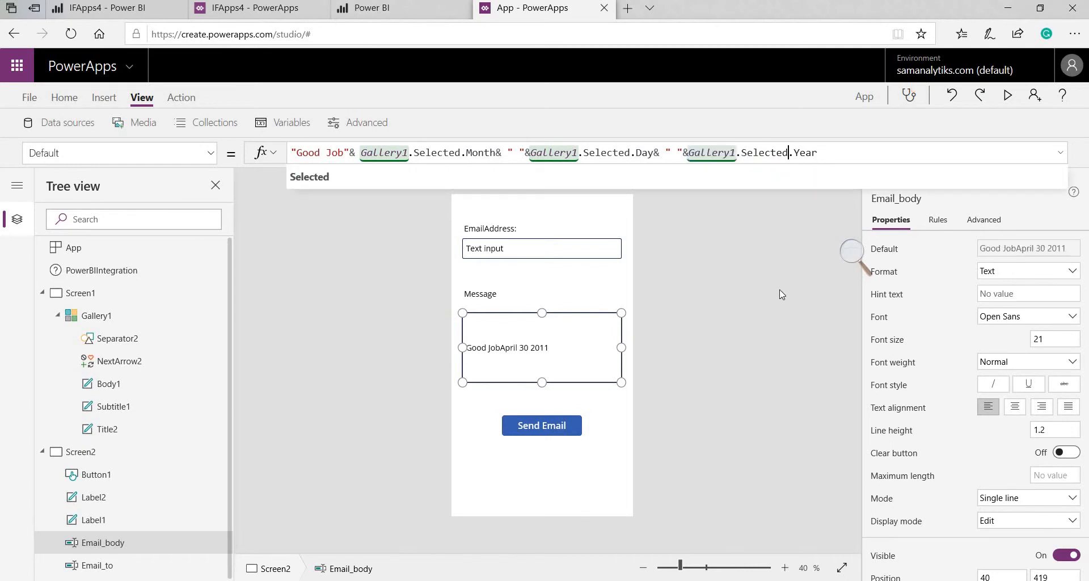
pyautogui.click(554, 363)
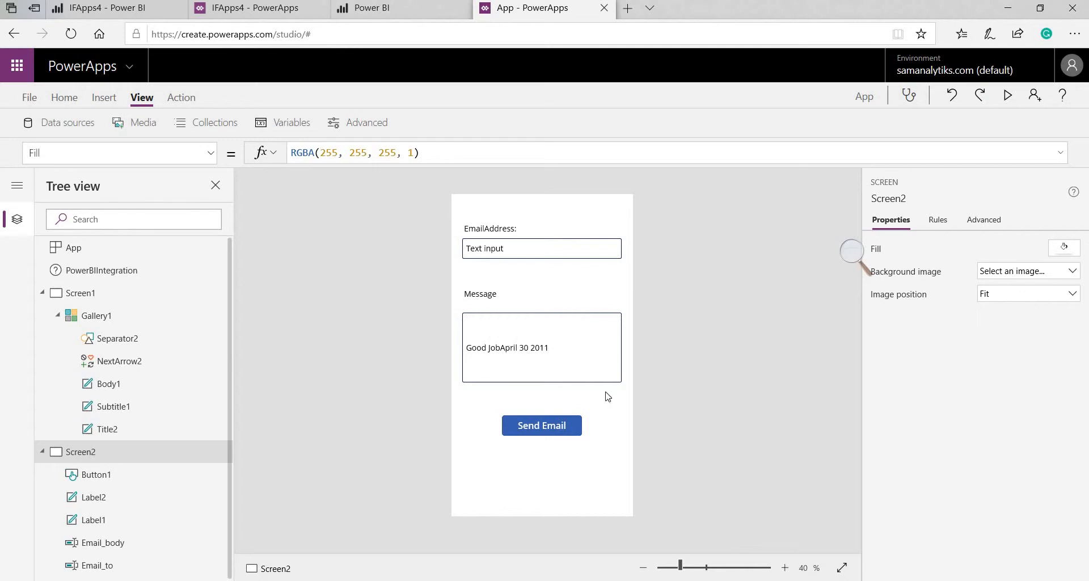
# Insert a second button below Send Email and caption it 'Go Home'
pyautogui.click(105, 100)
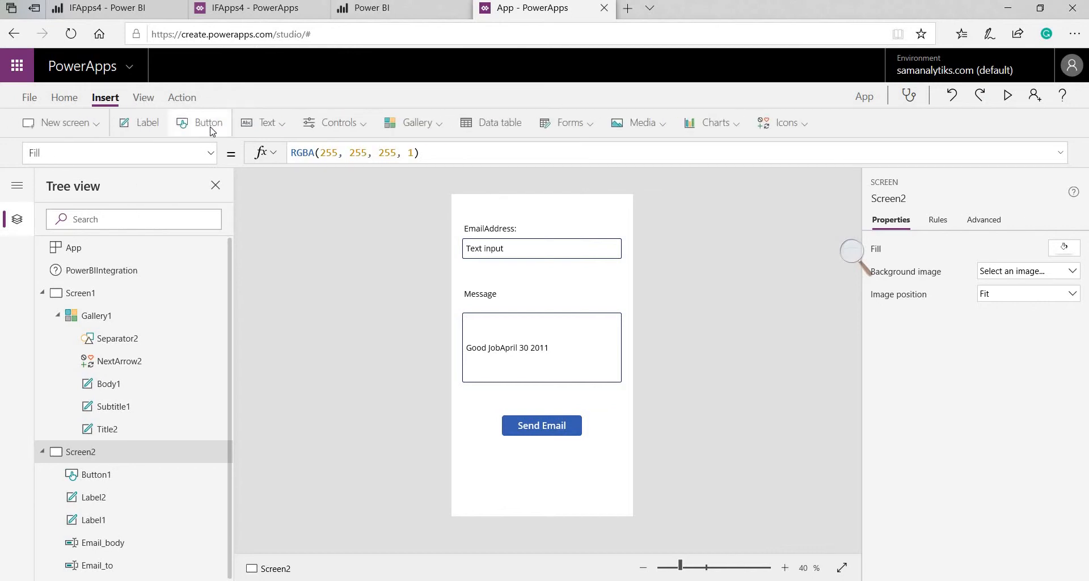
pyautogui.moveTo(510, 224); pyautogui.dragTo(543, 492)
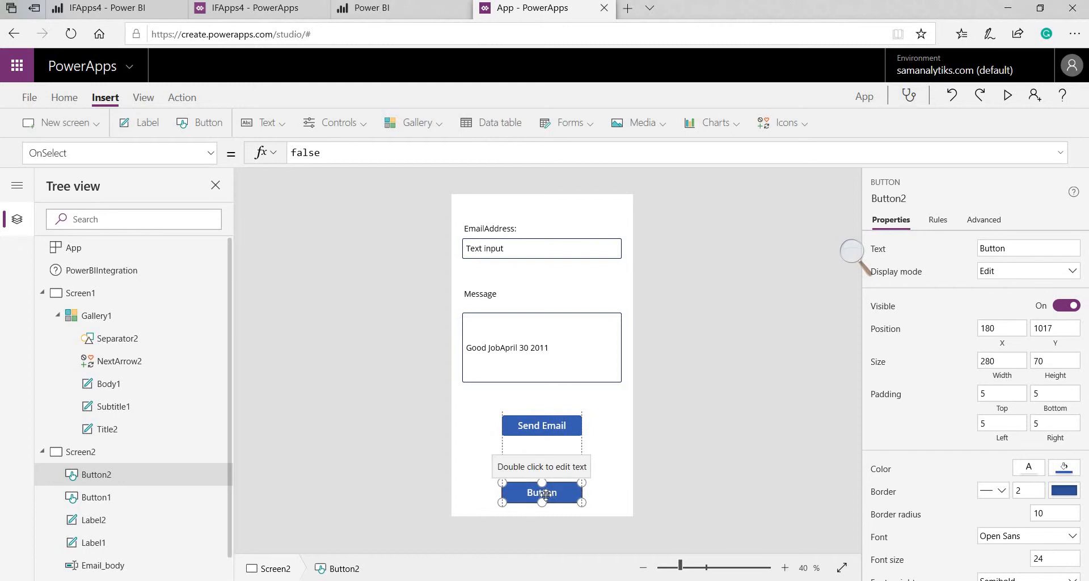
pyautogui.click(1034, 245)
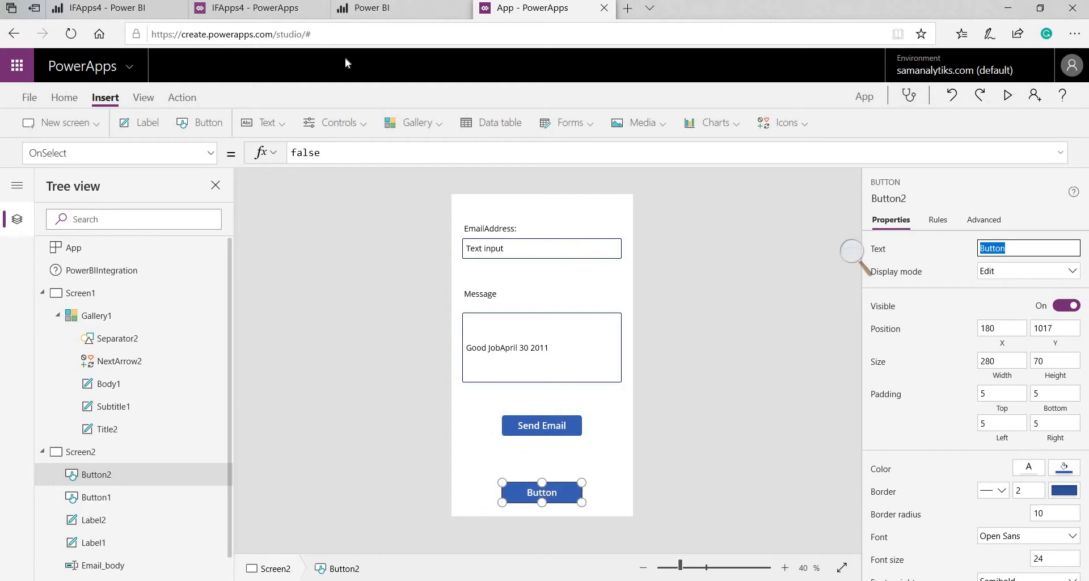
pyautogui.write('Go Home')
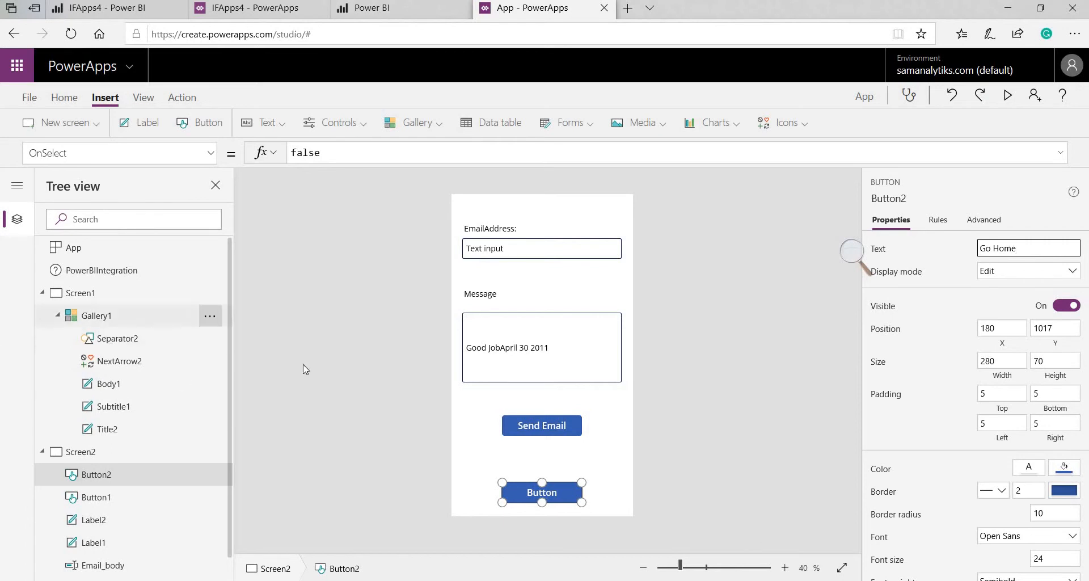
pyautogui.click(545, 507)
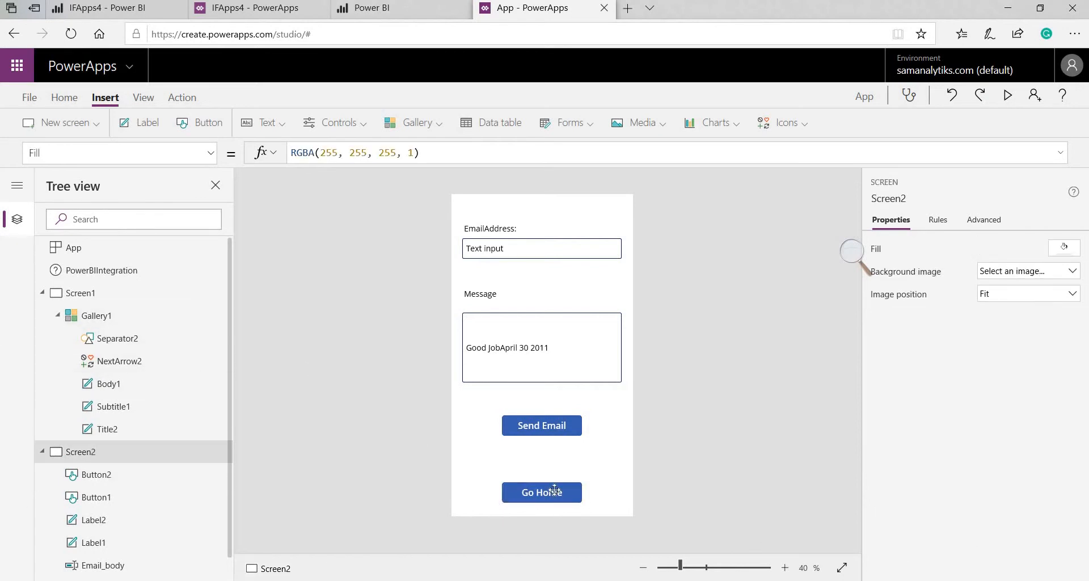
pyautogui.click(555, 494)
pyautogui.click(278, 151)
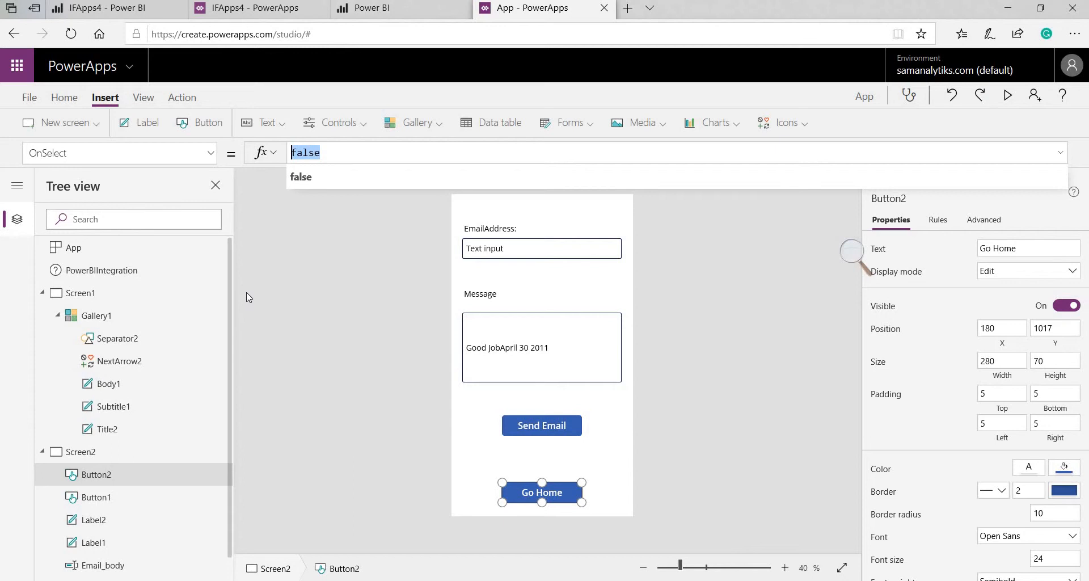
# Set the Go Home button's OnSelect to Navigate(Screen1,ScreenTransition.Cover)
pyautogui.write('Navigate')
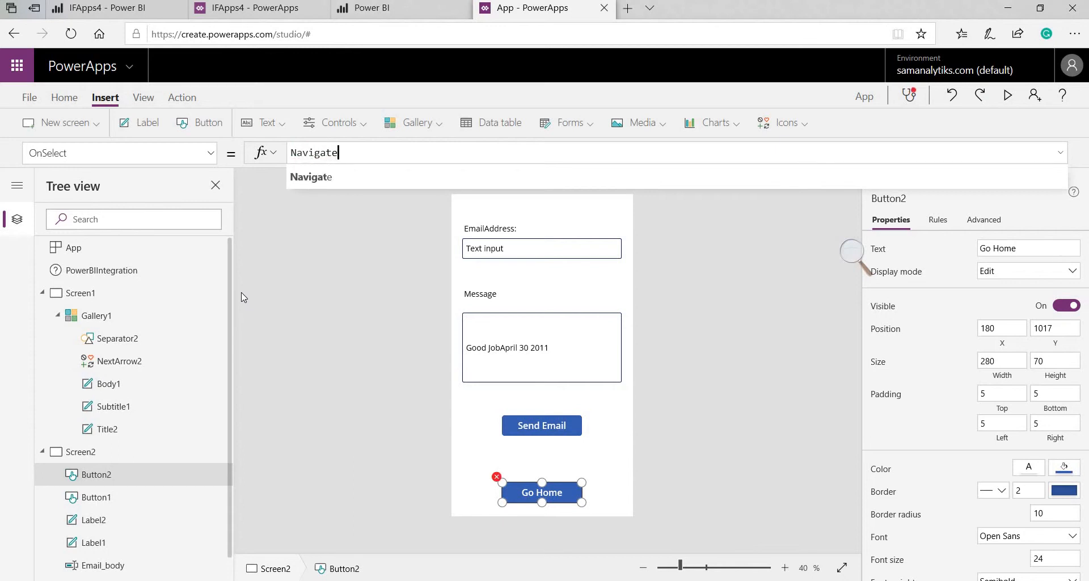
pyautogui.click(314, 178)
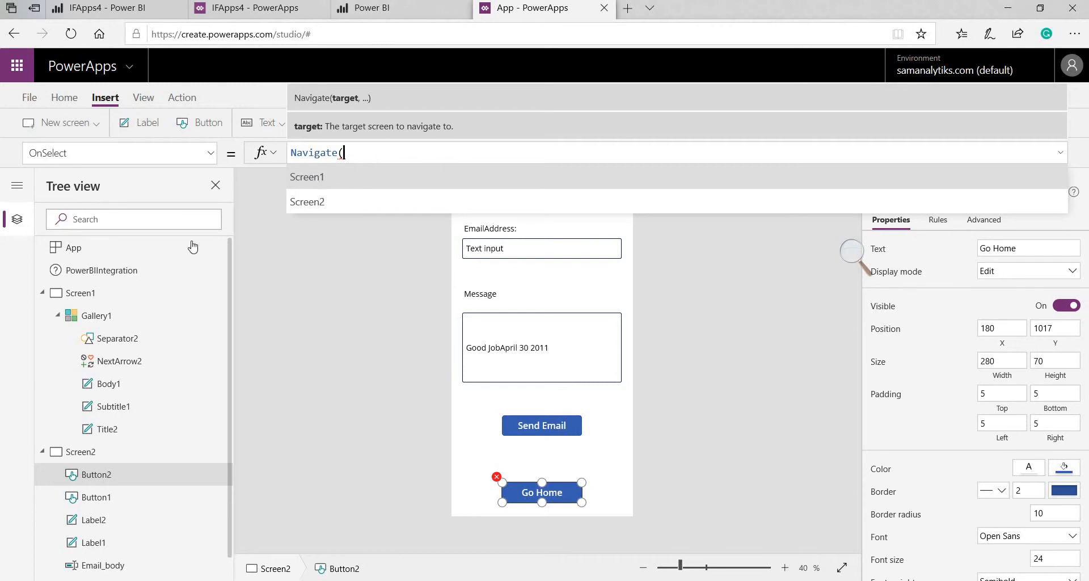
pyautogui.click(355, 179)
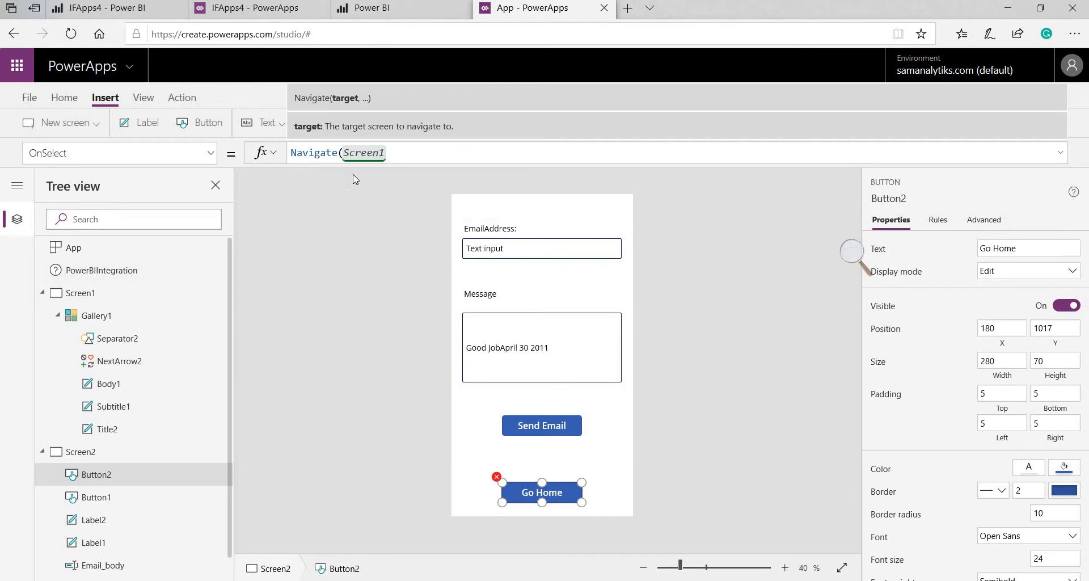
pyautogui.write(',S')
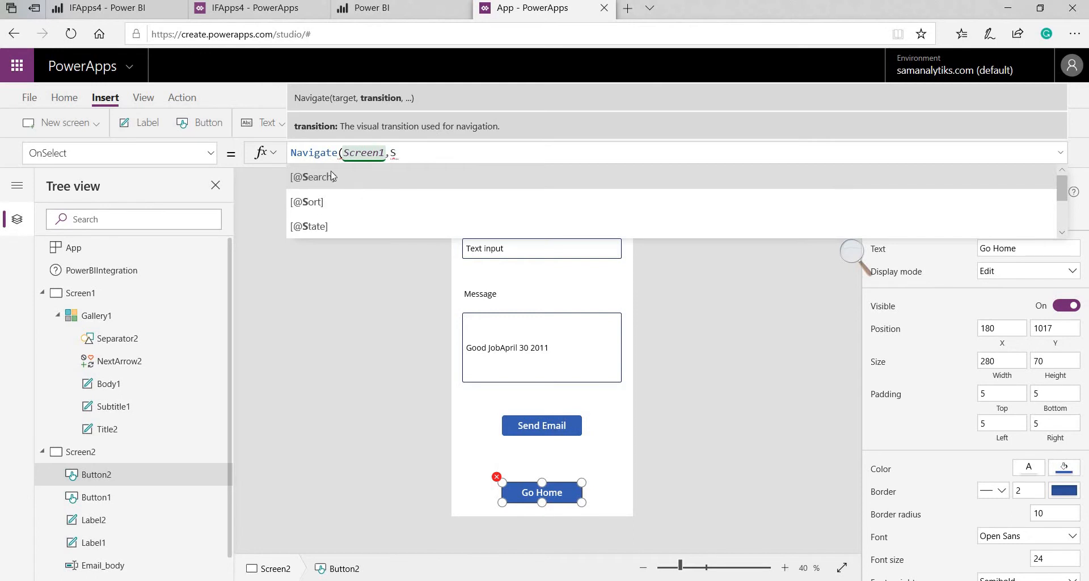
pyautogui.write('cree')
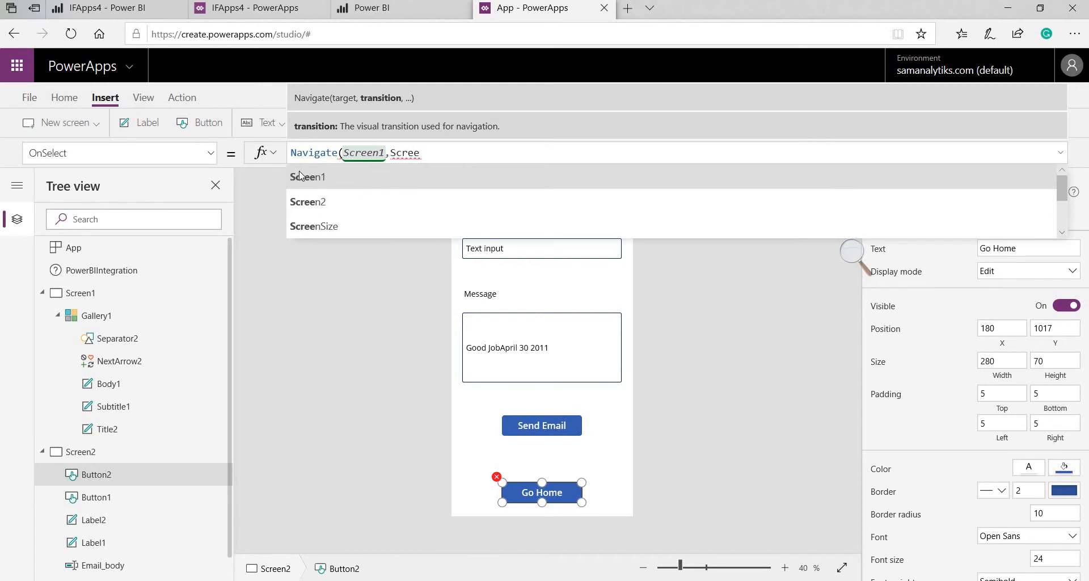
pyautogui.write('nTra')
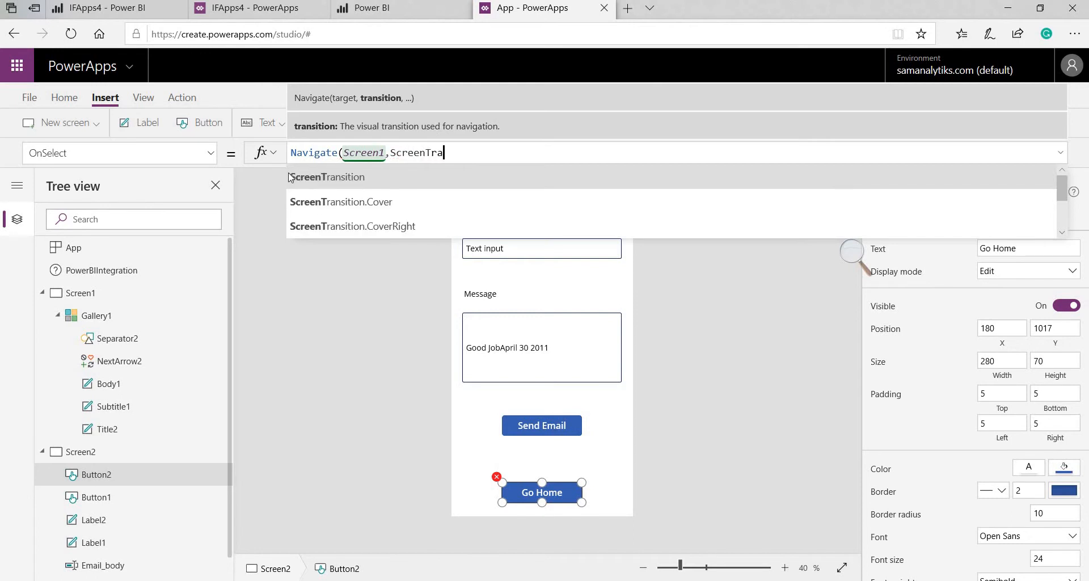
pyautogui.click(322, 202)
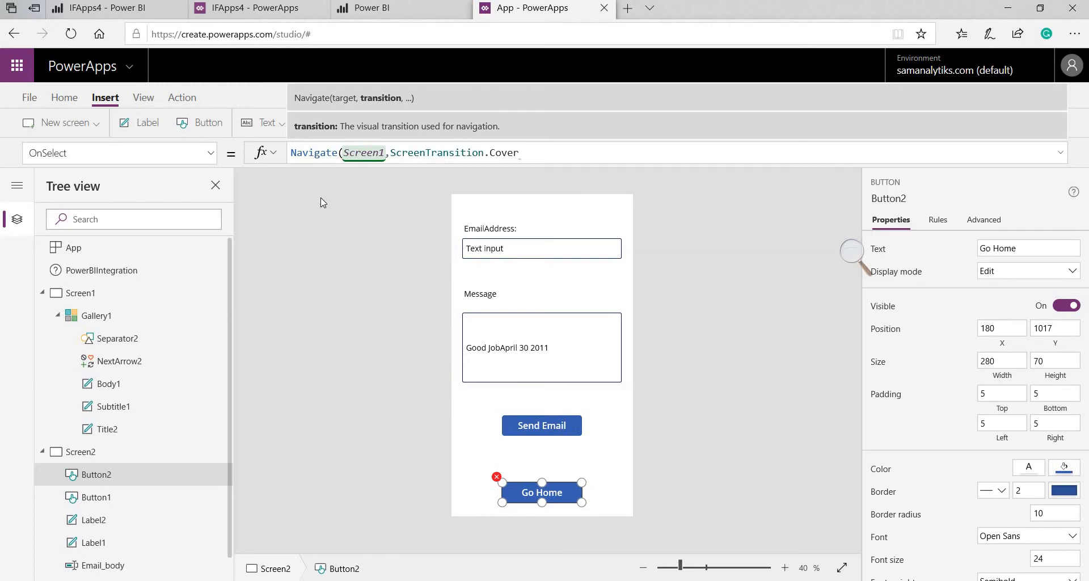
pyautogui.write(')')
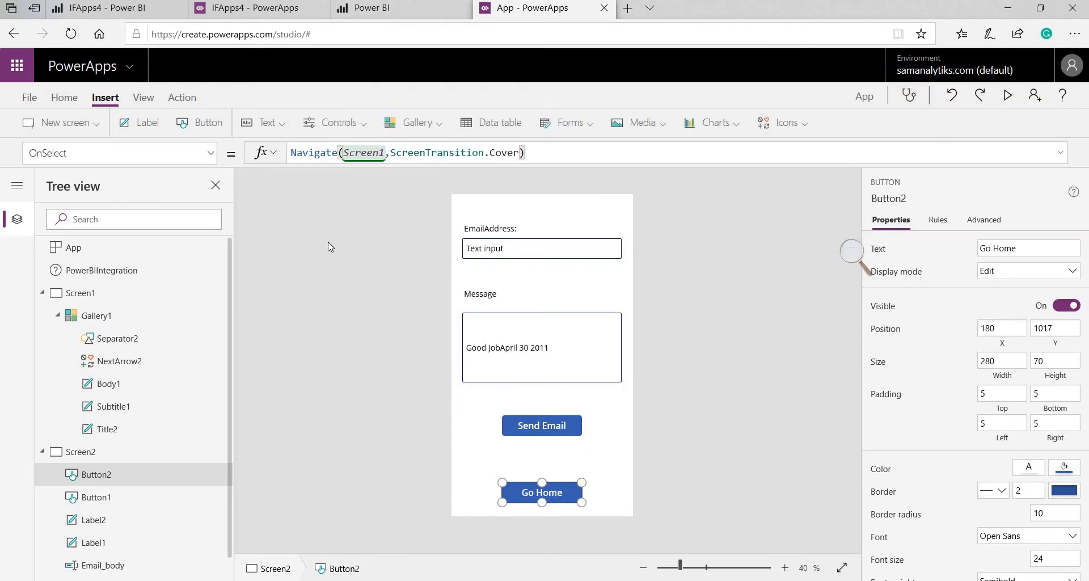
pyautogui.click(352, 268)
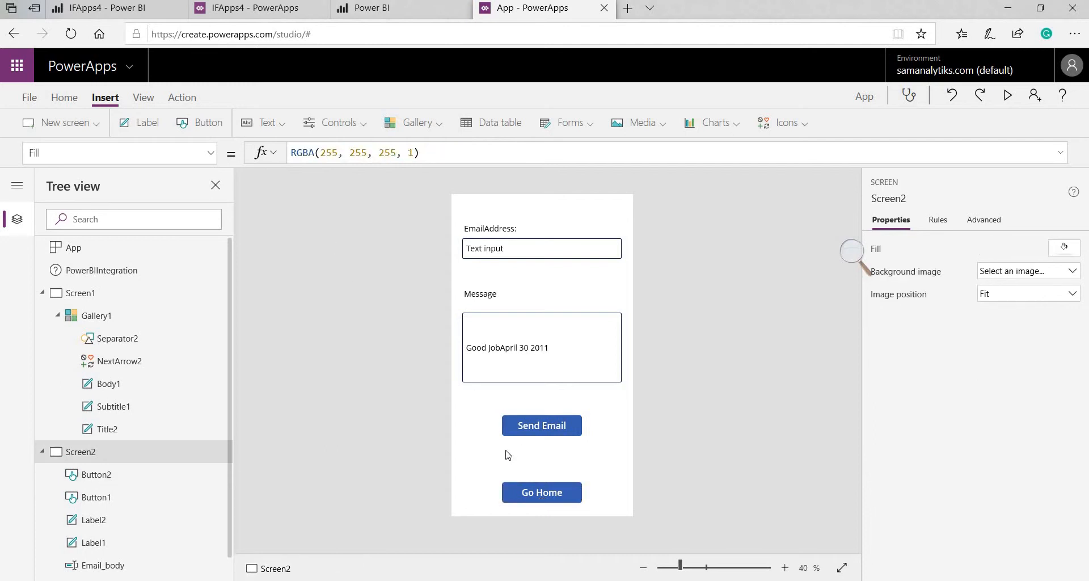
# On Screen1, append ;Navigate('Email screen' after Select(Parent) in NextArrow2's OnSelect
pyautogui.click(123, 299)
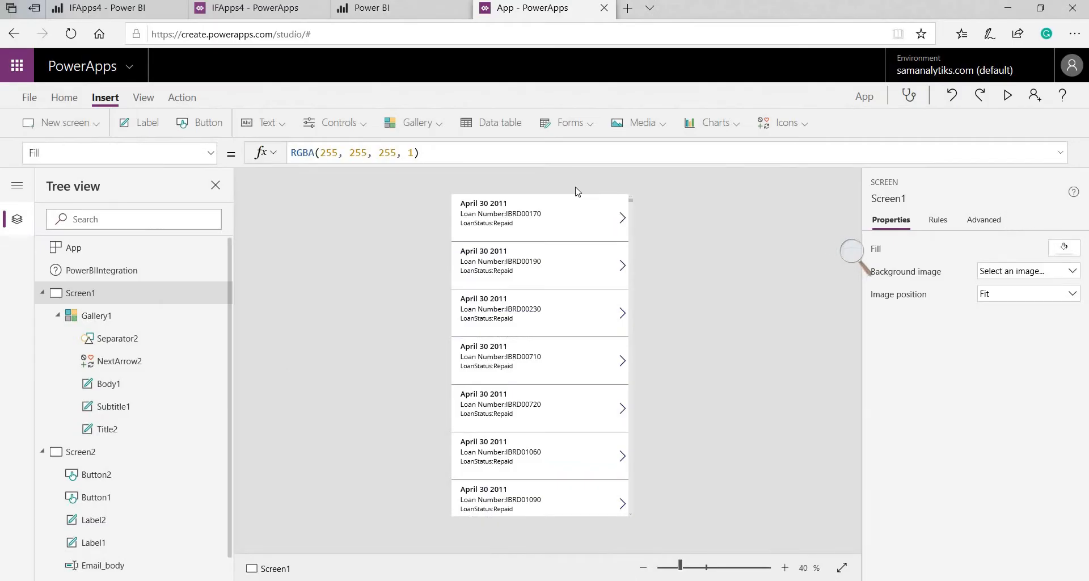
pyautogui.click(622, 217)
pyautogui.click(455, 151)
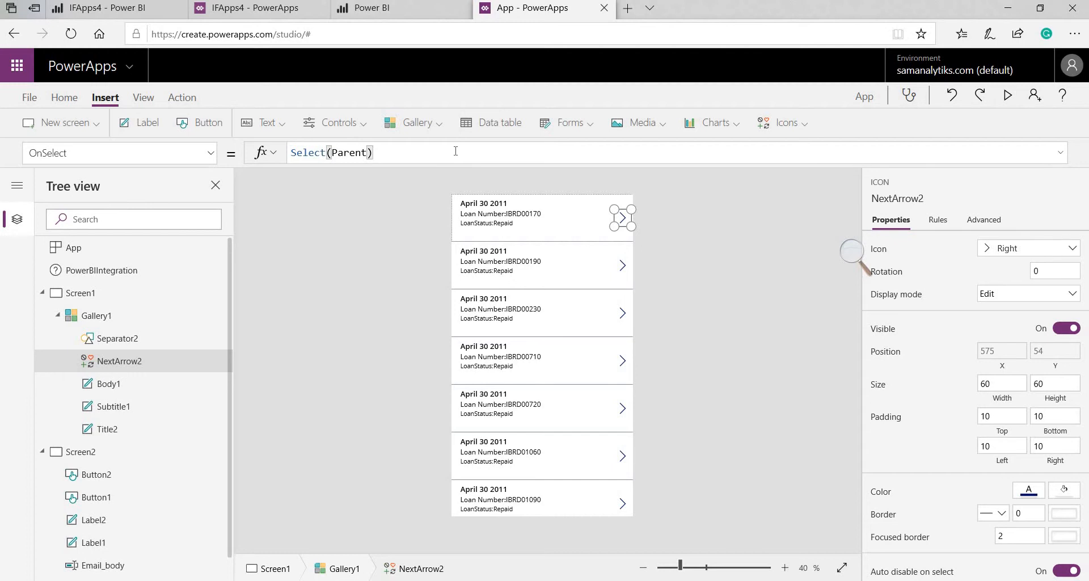
pyautogui.write(';Navigate')
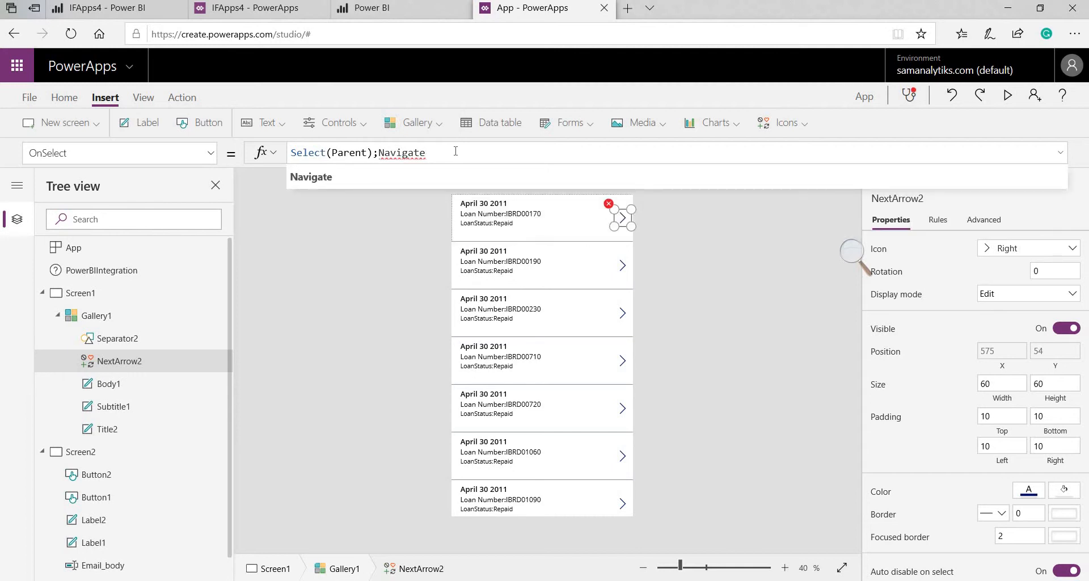
pyautogui.write('(')
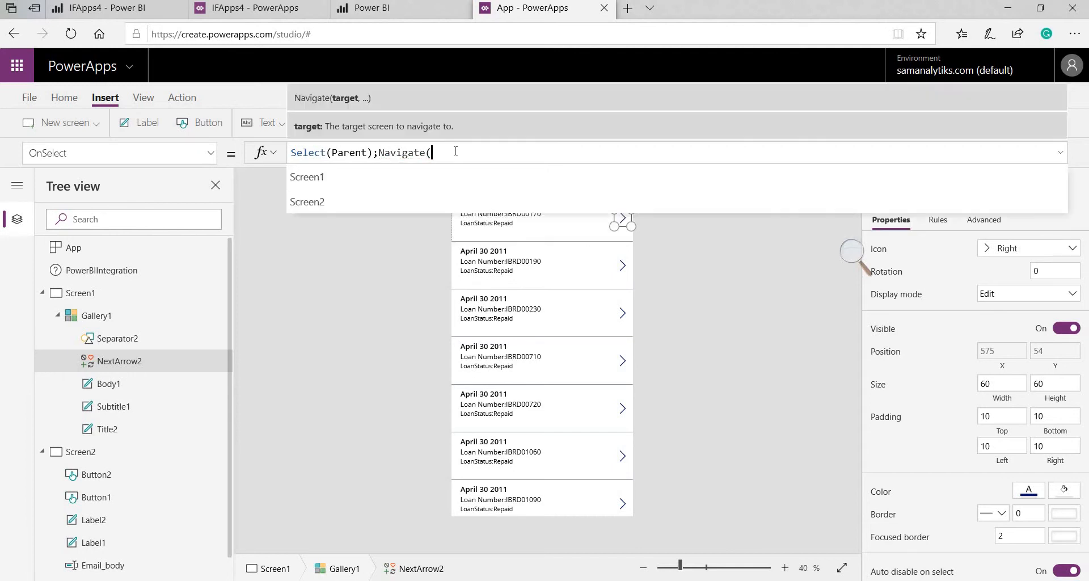
pyautogui.write('Email')
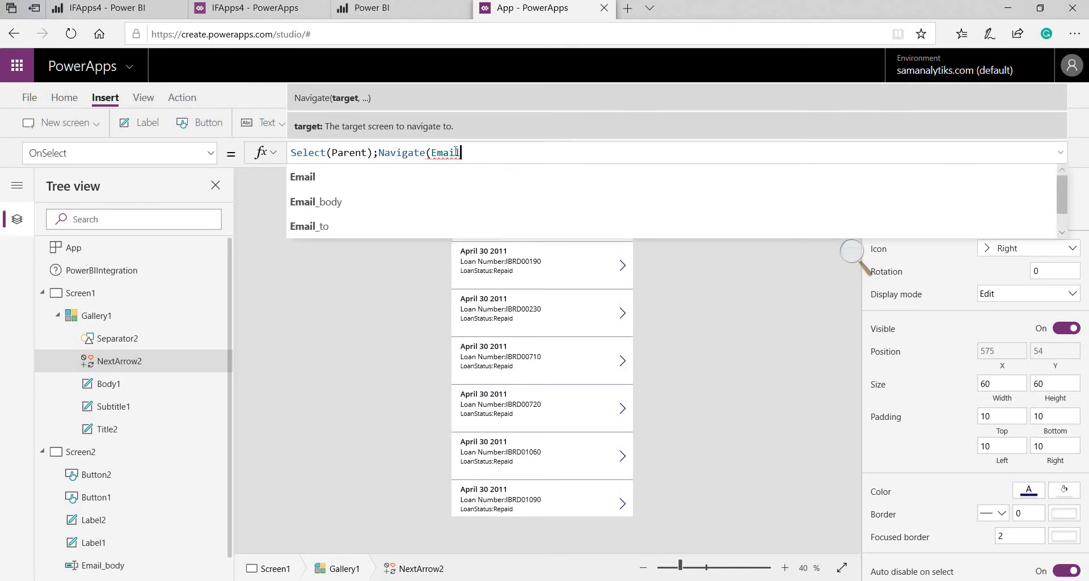
pyautogui.write(' scree')
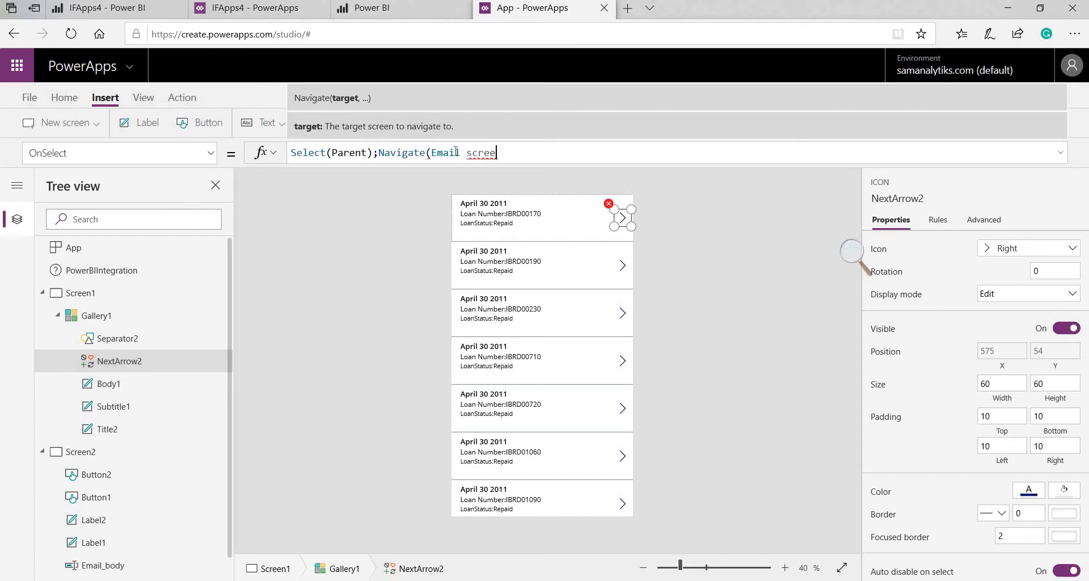
pyautogui.write("n'")
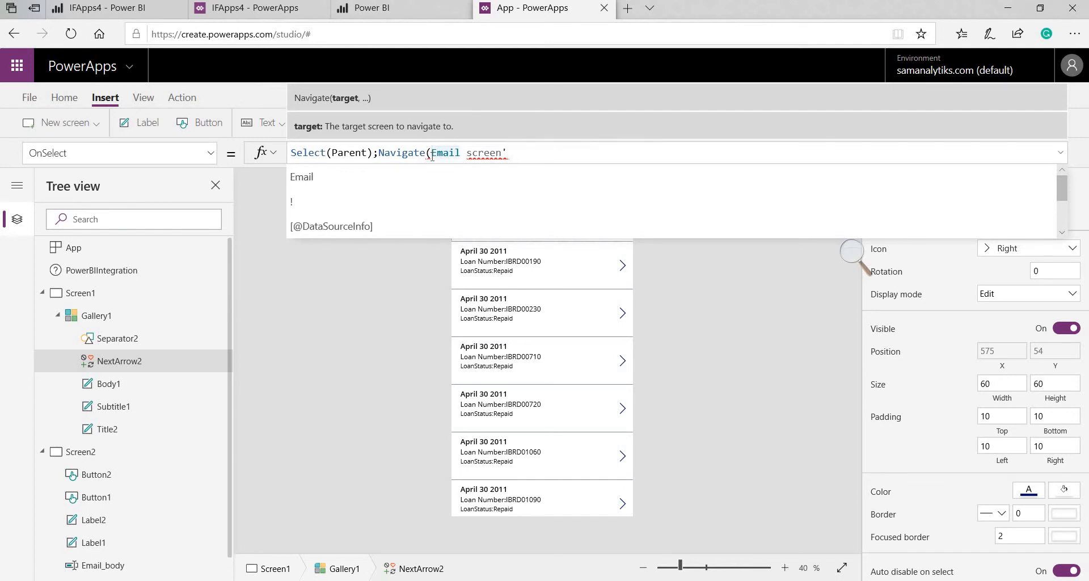
pyautogui.click(432, 153)
pyautogui.write("'")
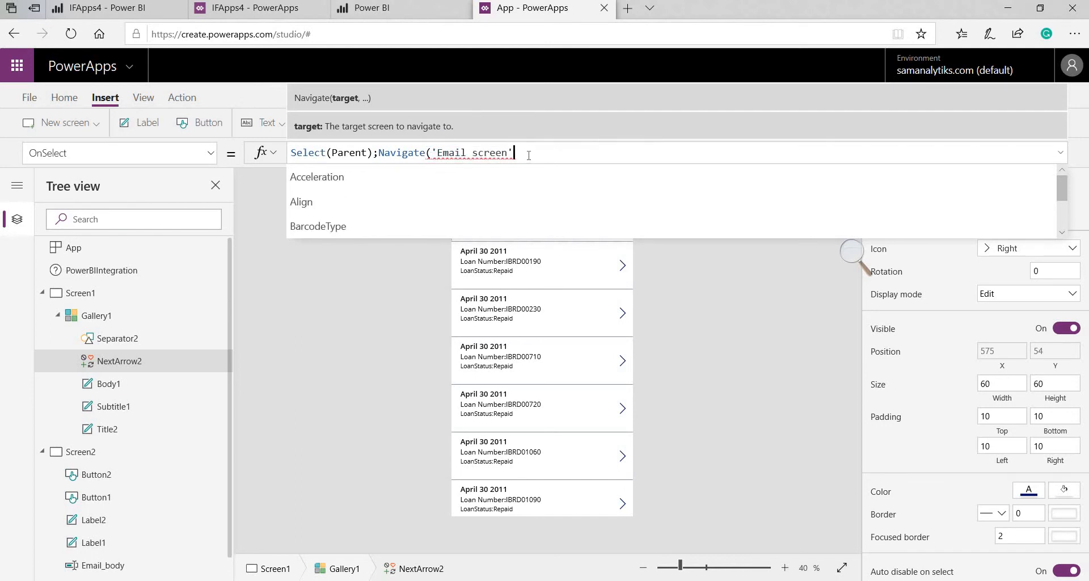
pyautogui.click(529, 155)
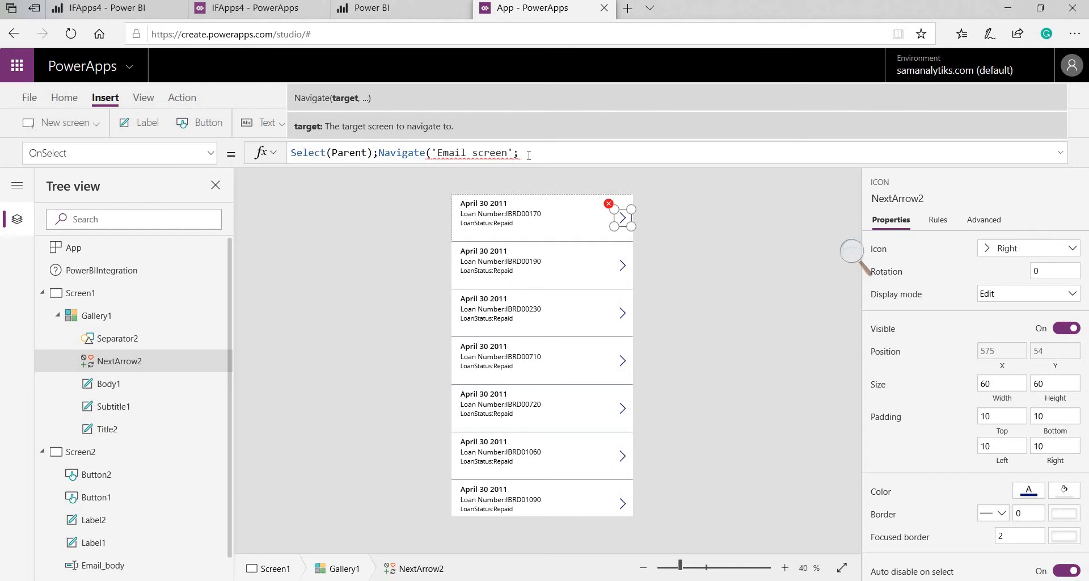
# Add the Fade transition and fix the target, giving Select(Parent);Navigate(Email_to,ScreenTransition.Fade)
pyautogui.write(',')
pyautogui.click(532, 216)
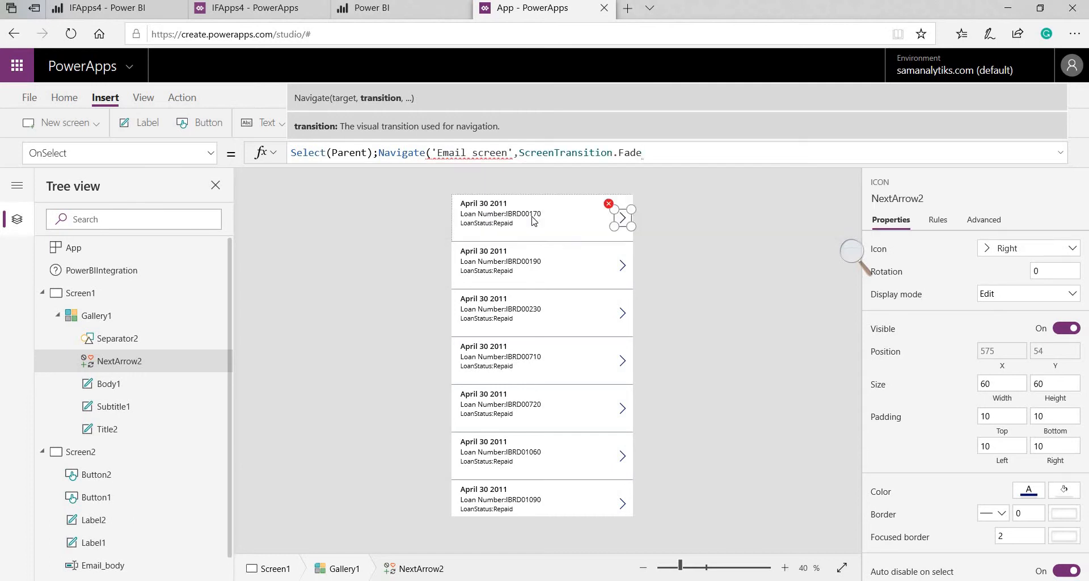
pyautogui.write(')')
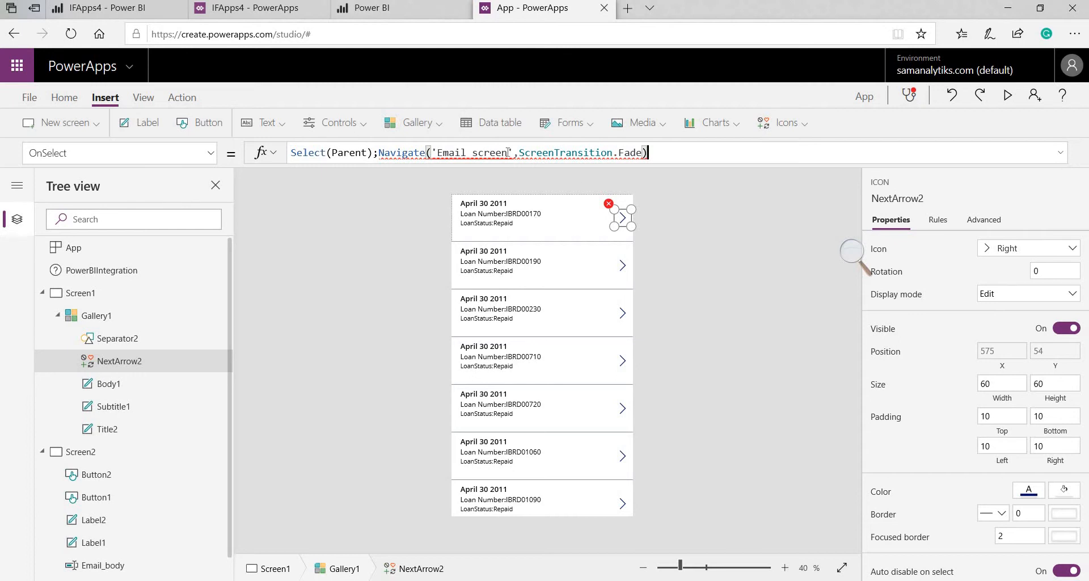
pyautogui.moveTo(508, 152); pyautogui.dragTo(475, 154)
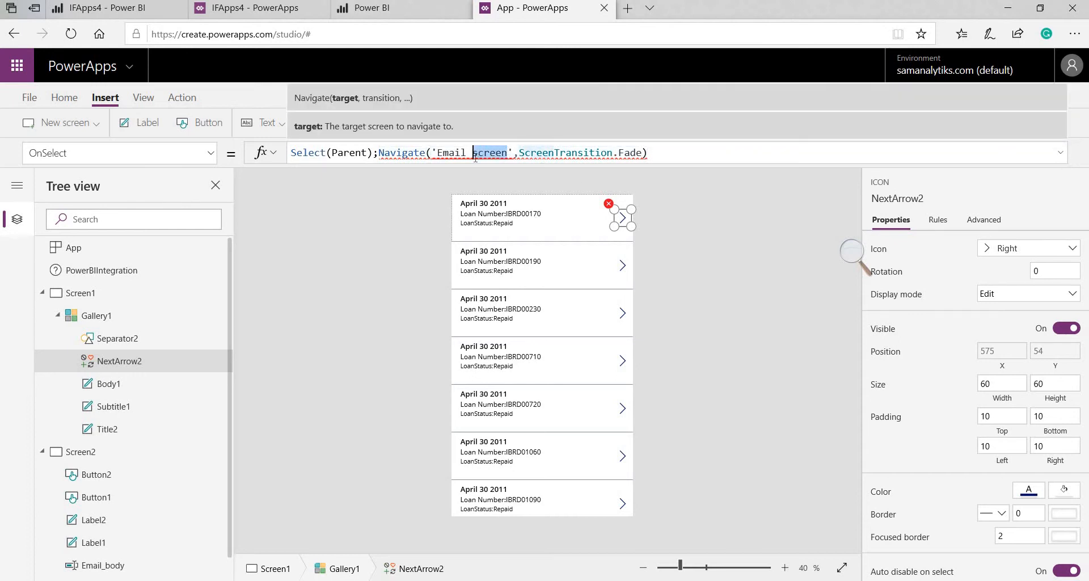
pyautogui.write('to')
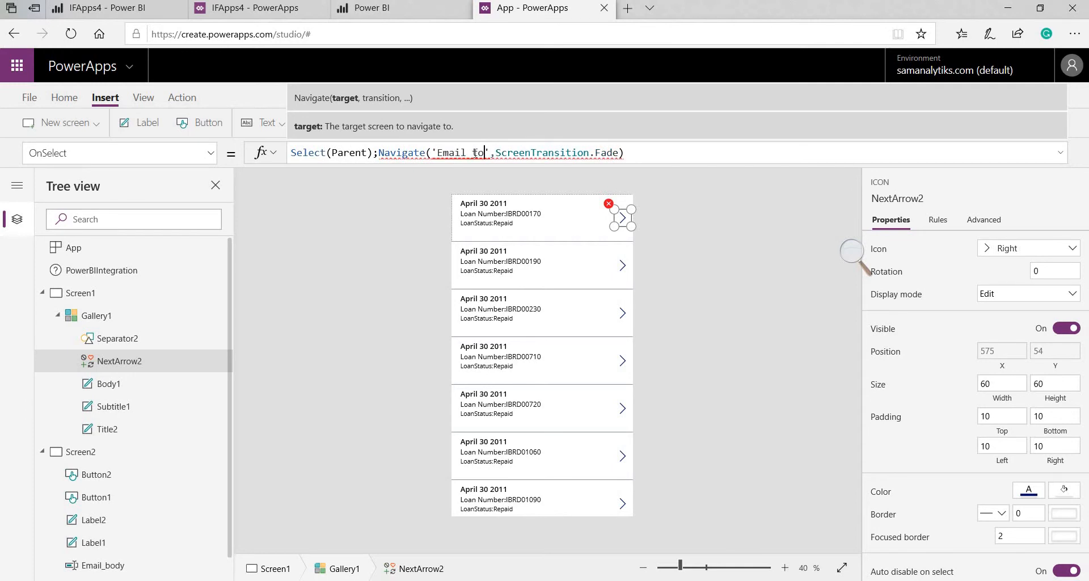
pyautogui.click(475, 153)
pyautogui.press('BackSpace')
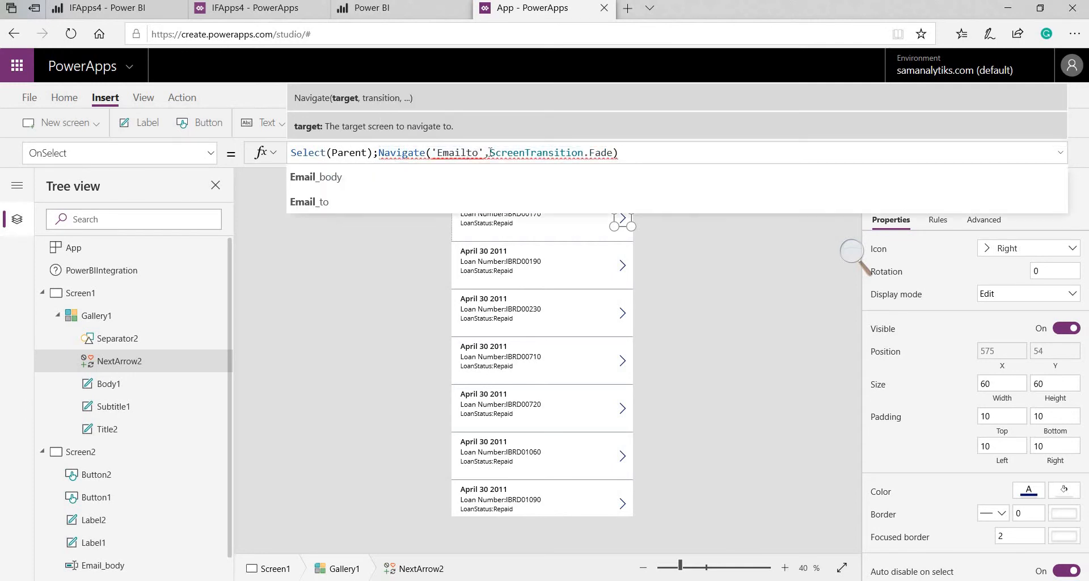
pyautogui.click(462, 201)
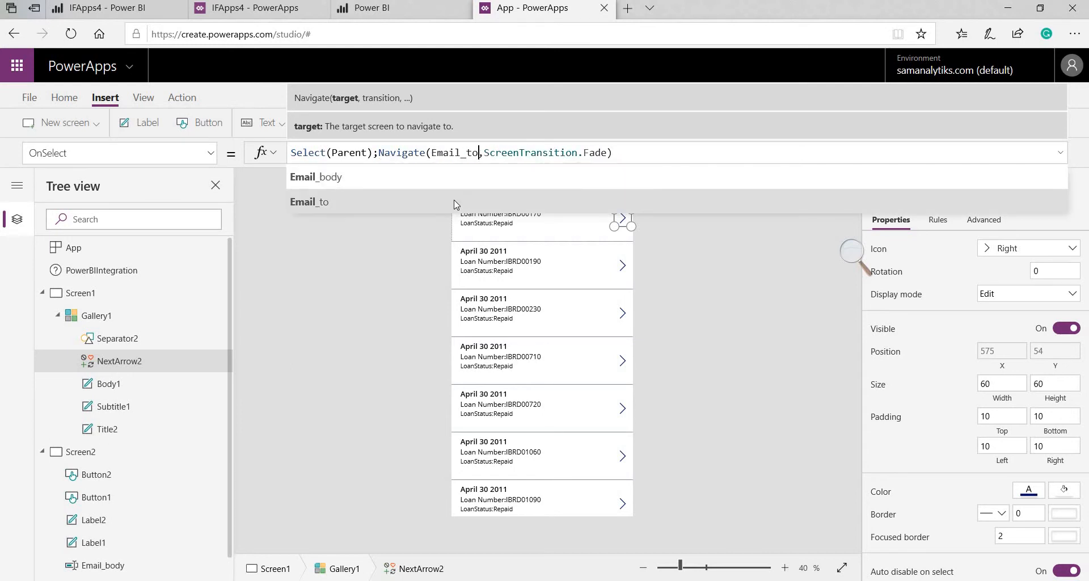
pyautogui.click(624, 227)
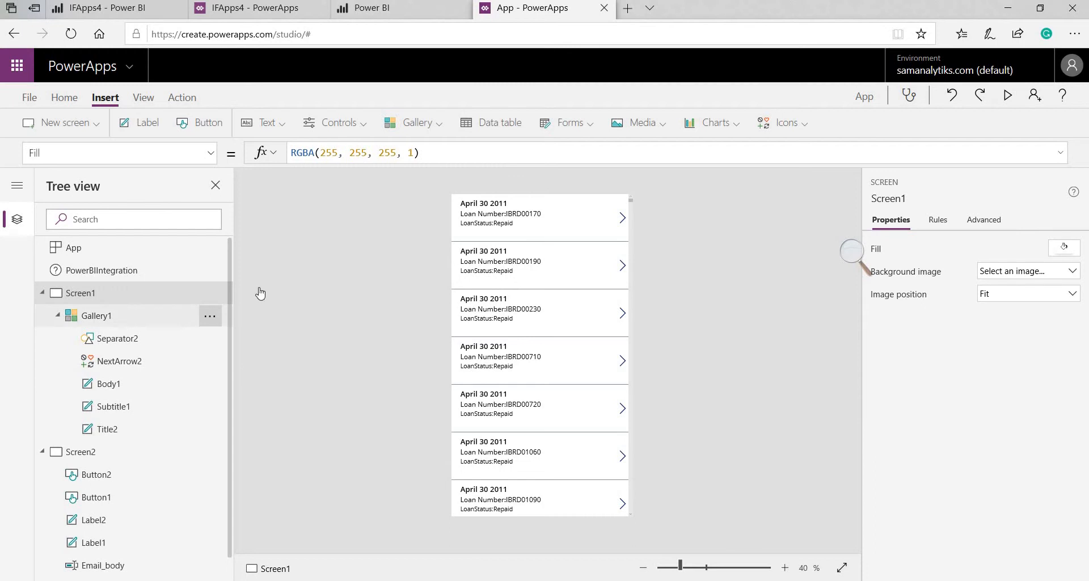
# Lower the loan gallery and add a label reading 'Indian Financial Problem Report' above it
pyautogui.click(530, 200)
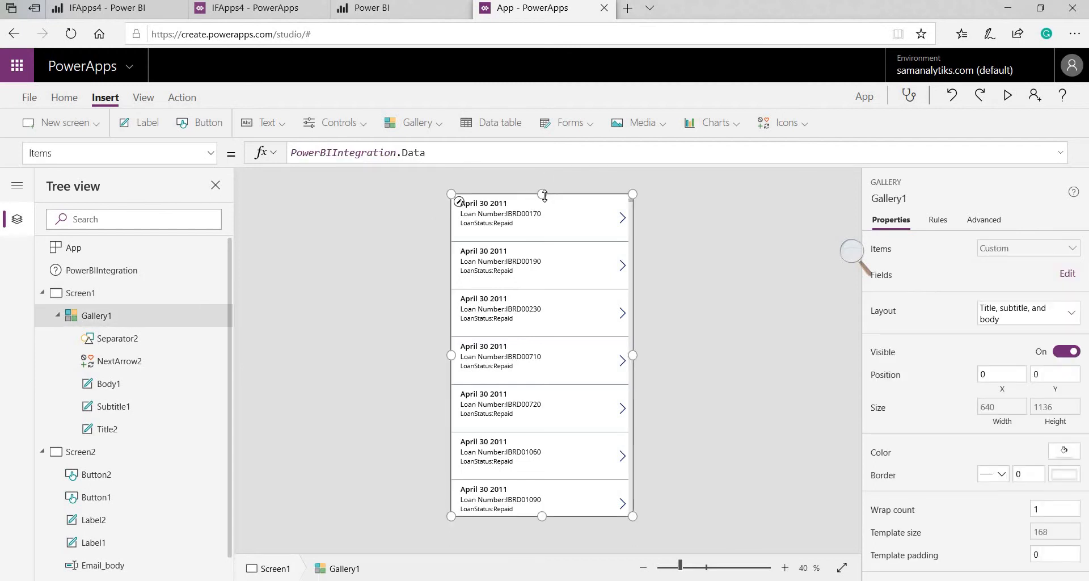
pyautogui.moveTo(543, 195); pyautogui.dragTo(540, 234)
pyautogui.click(764, 265)
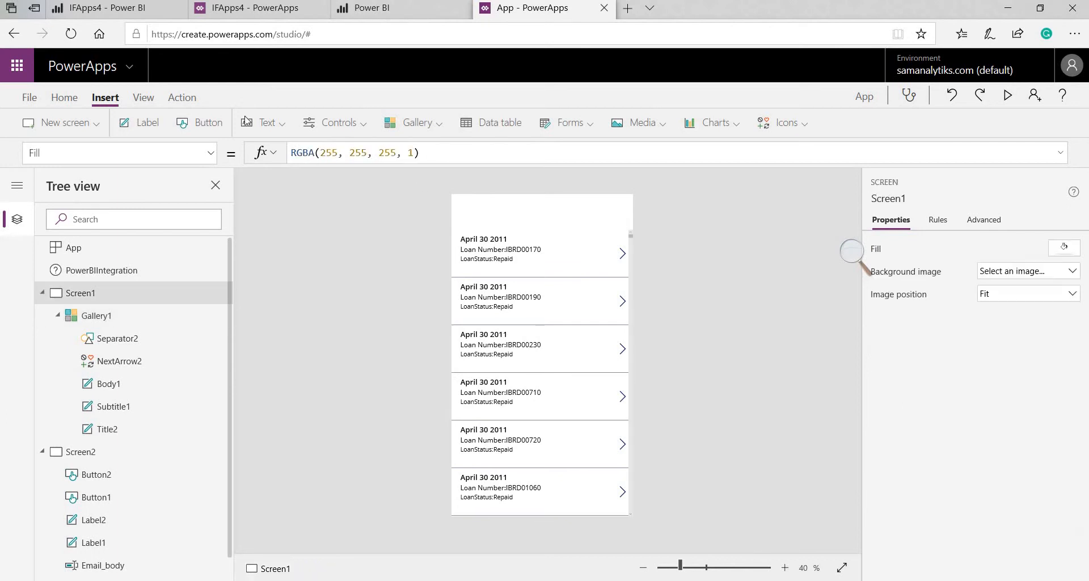
pyautogui.click(151, 118)
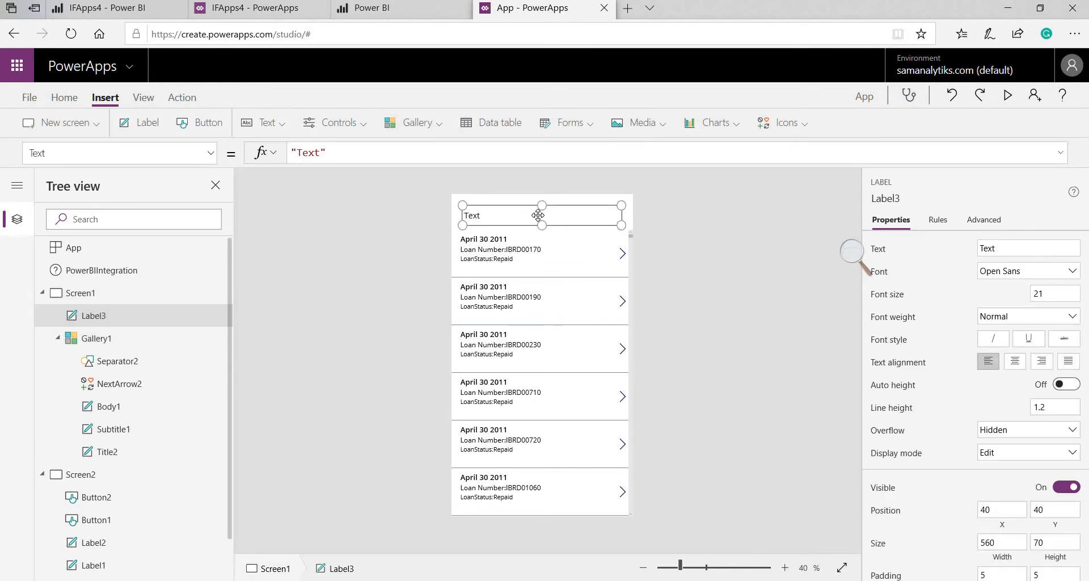
pyautogui.doubleClick(539, 215)
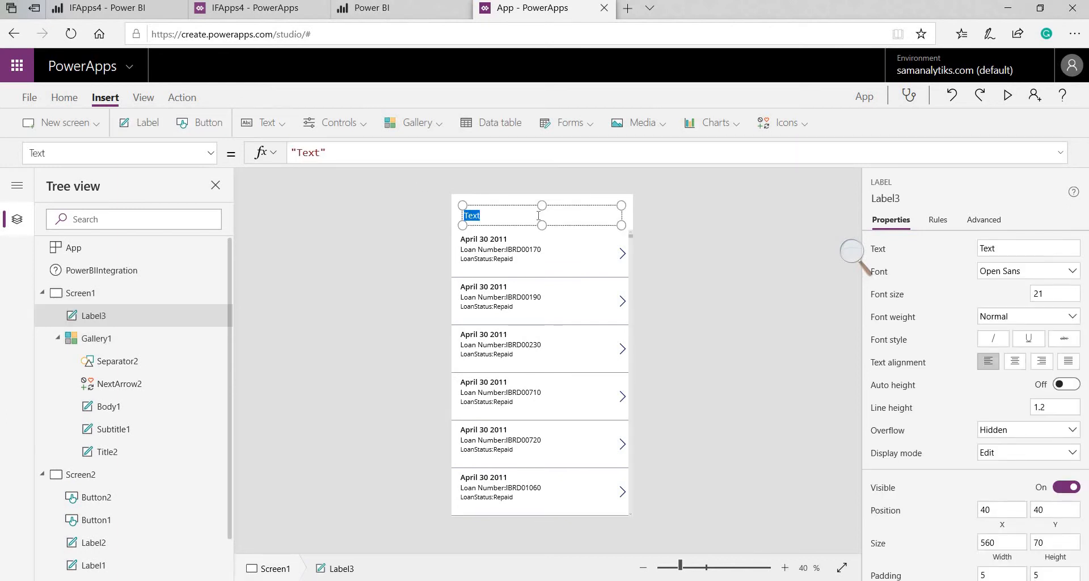
pyautogui.write('Indian FIn')
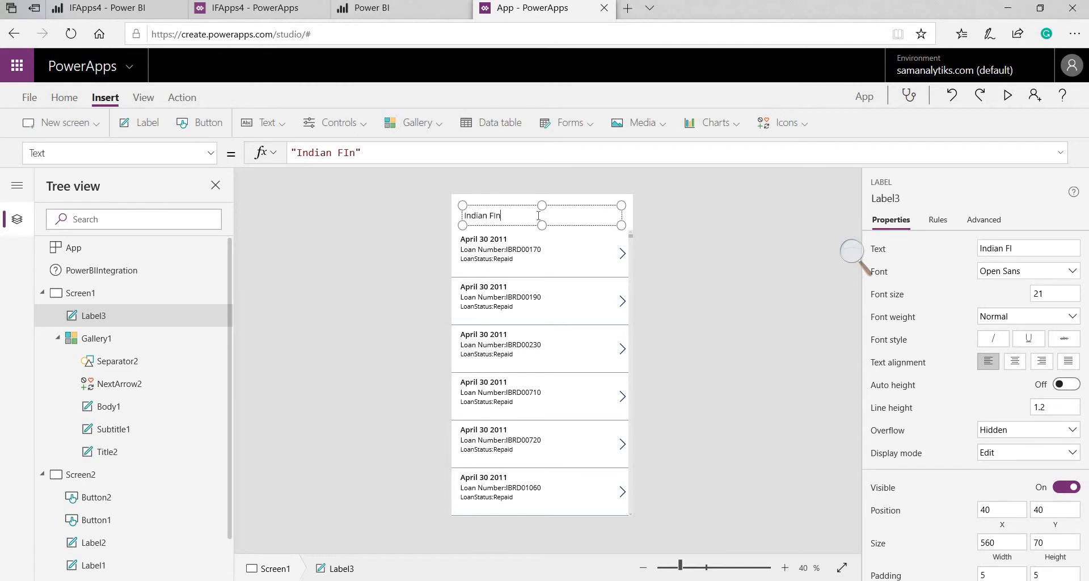
pyautogui.press('BackSpace')
pyautogui.press('BackSpace')
pyautogui.write('inancial Problem R')
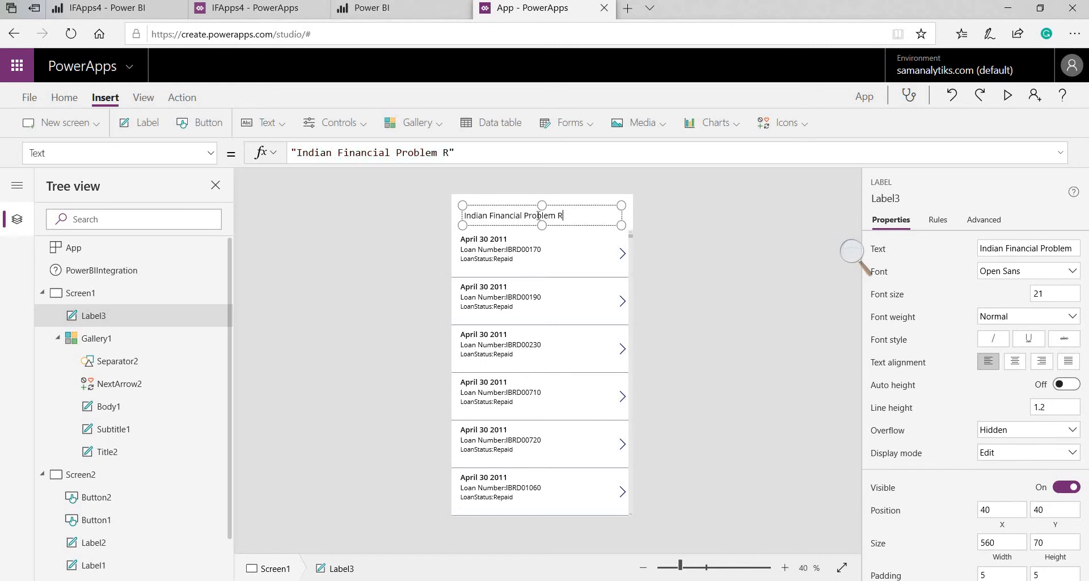
pyautogui.write('eport')
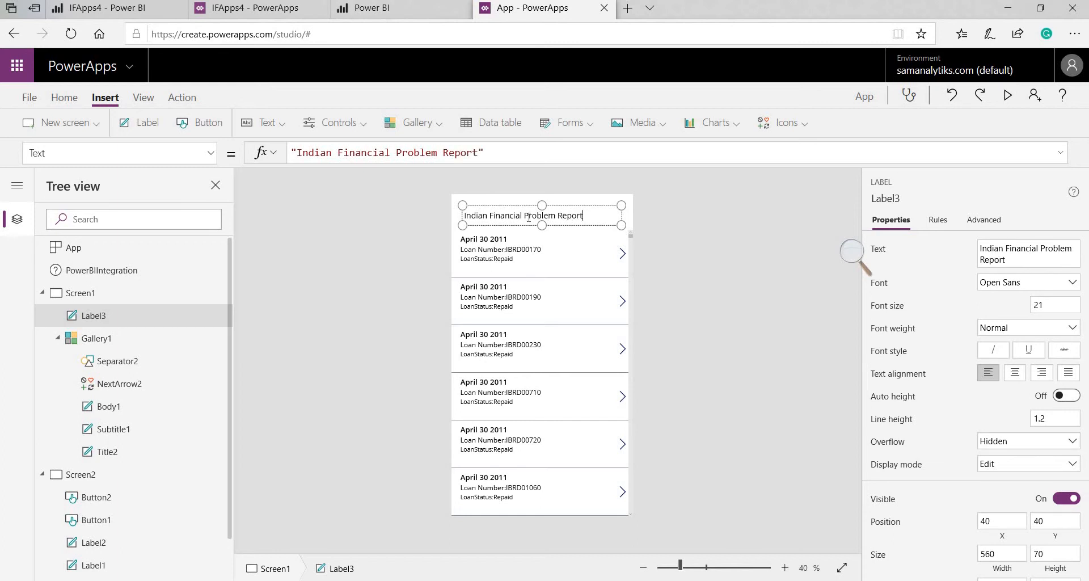
# Center the title text, make it bold, and set its font size to 24
pyautogui.tripleClick(528, 218)
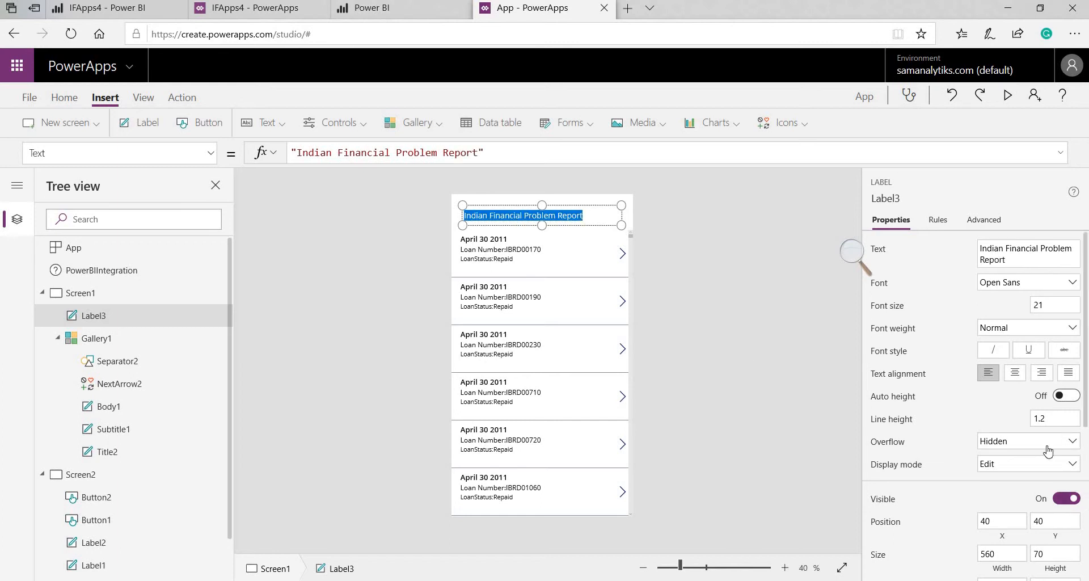
pyautogui.click(1016, 377)
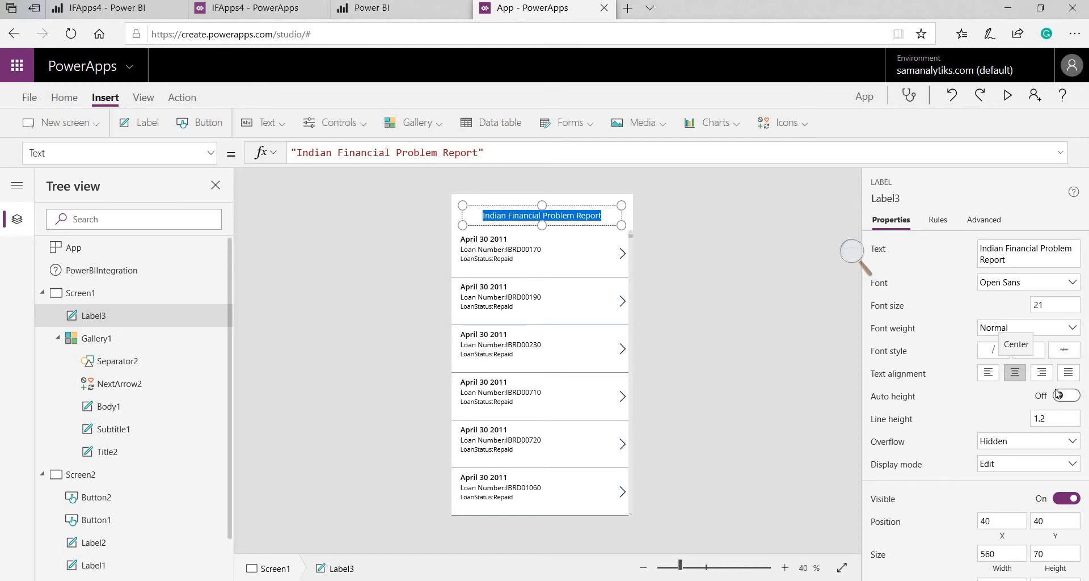
pyautogui.click(1021, 331)
pyautogui.click(1020, 345)
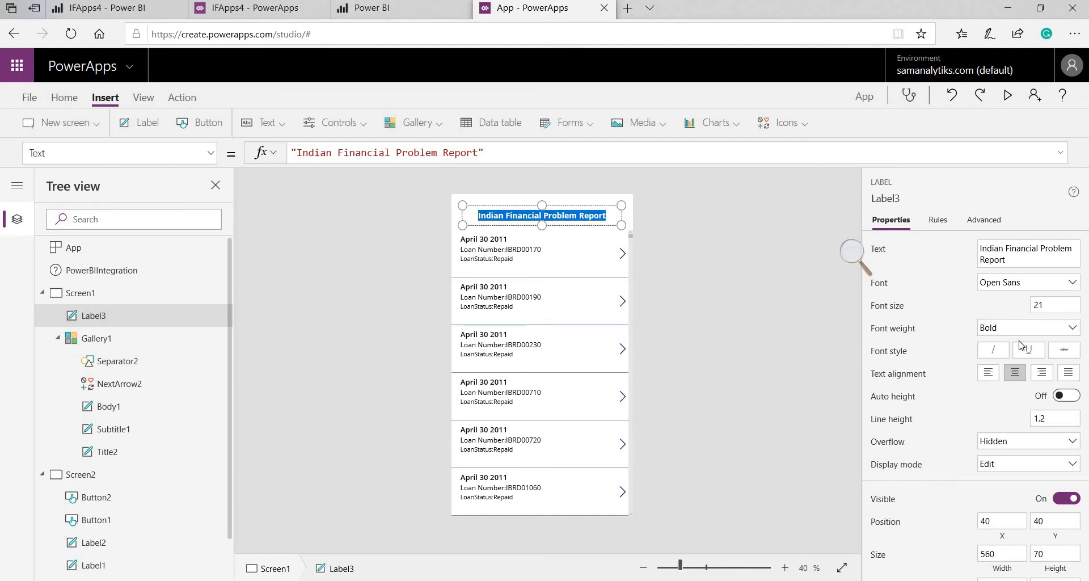
pyautogui.click(1051, 307)
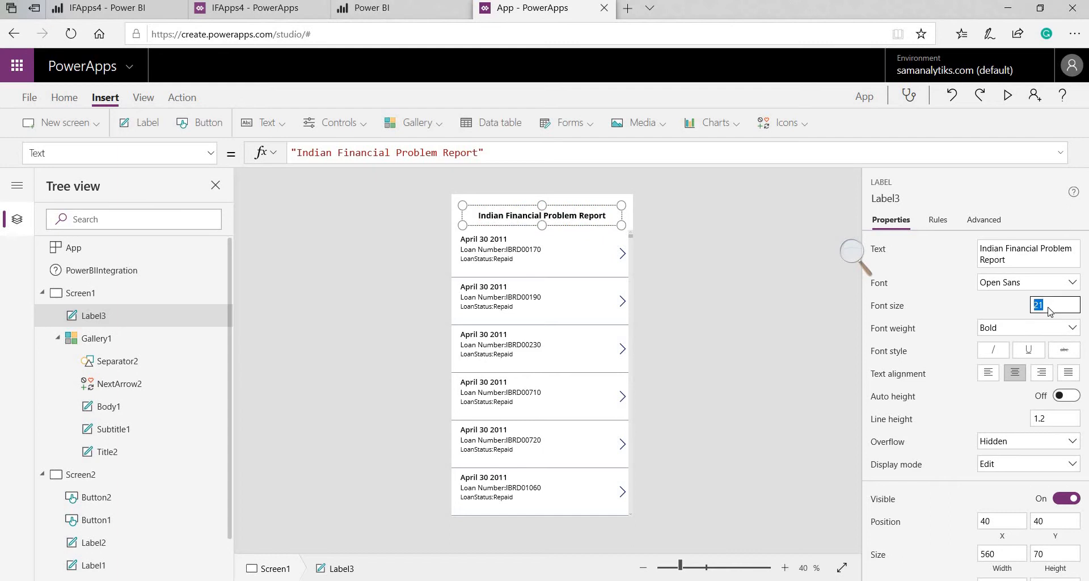
pyautogui.write('24')
pyautogui.click(778, 321)
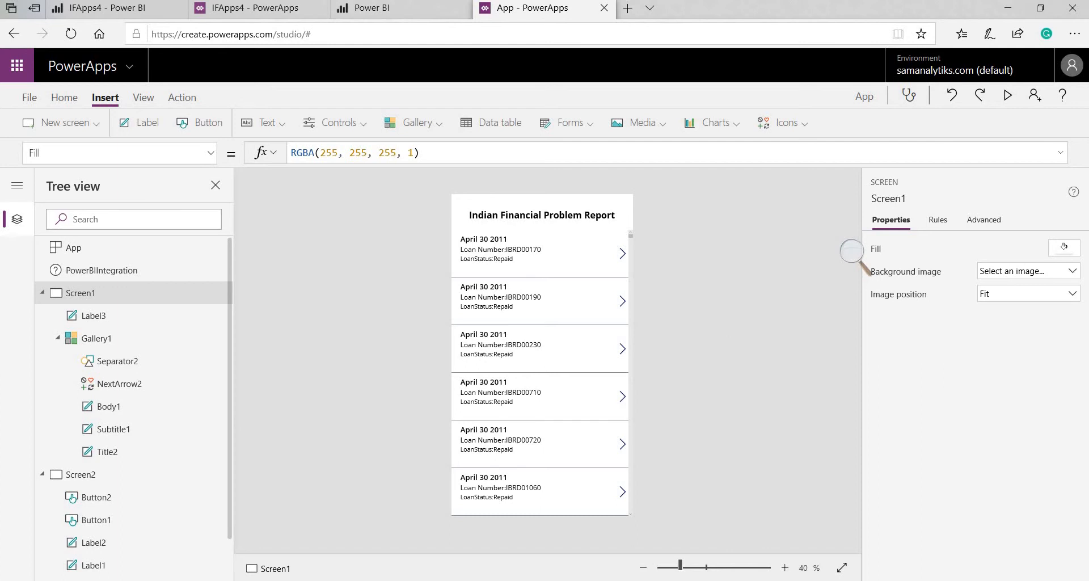
# In App settings, choose the star icon and rename the app IFPApp4
pyautogui.click(21, 100)
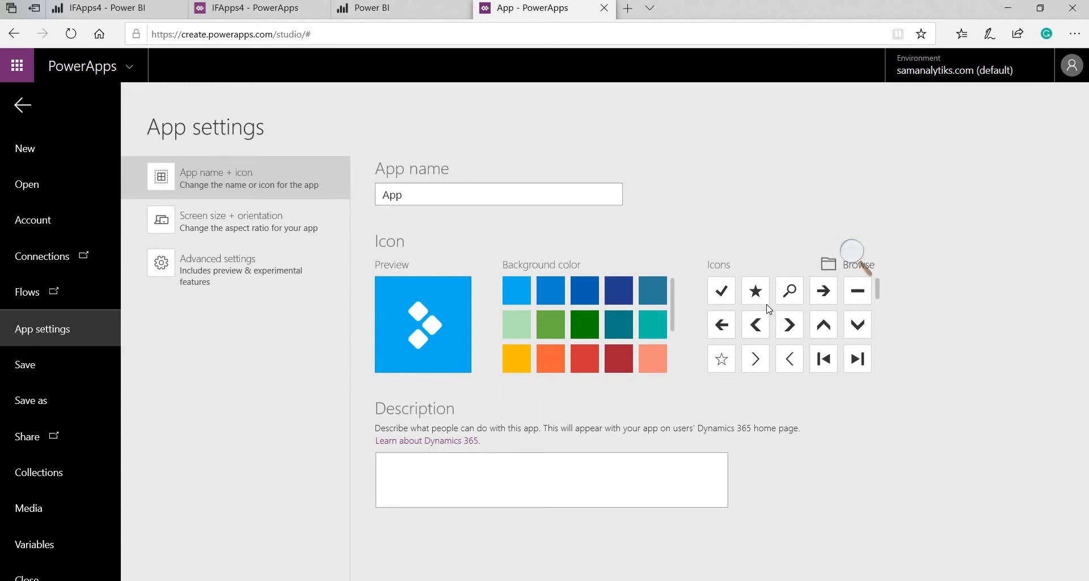
pyautogui.click(756, 290)
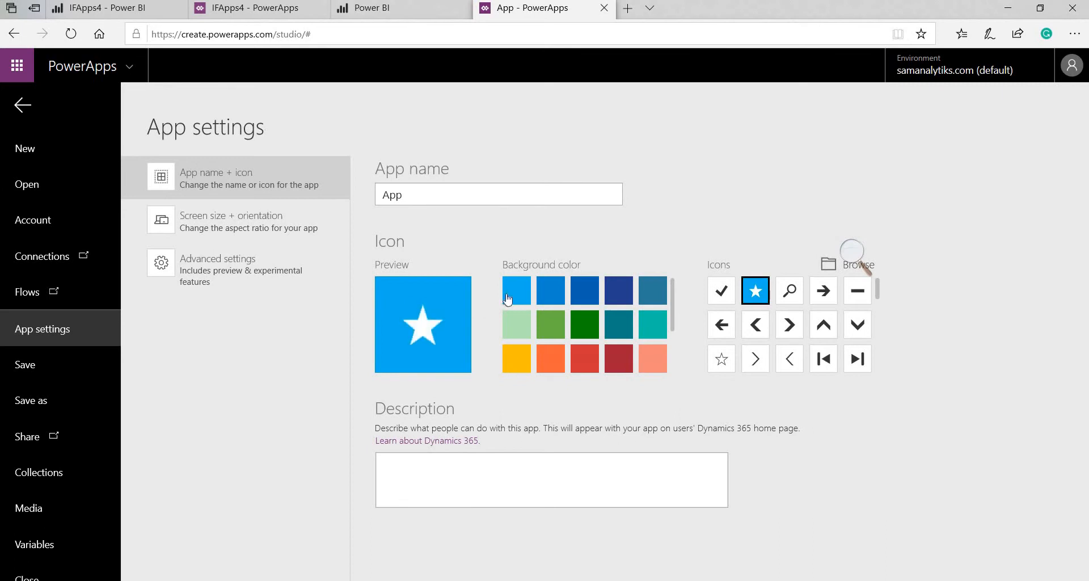
pyautogui.doubleClick(445, 197)
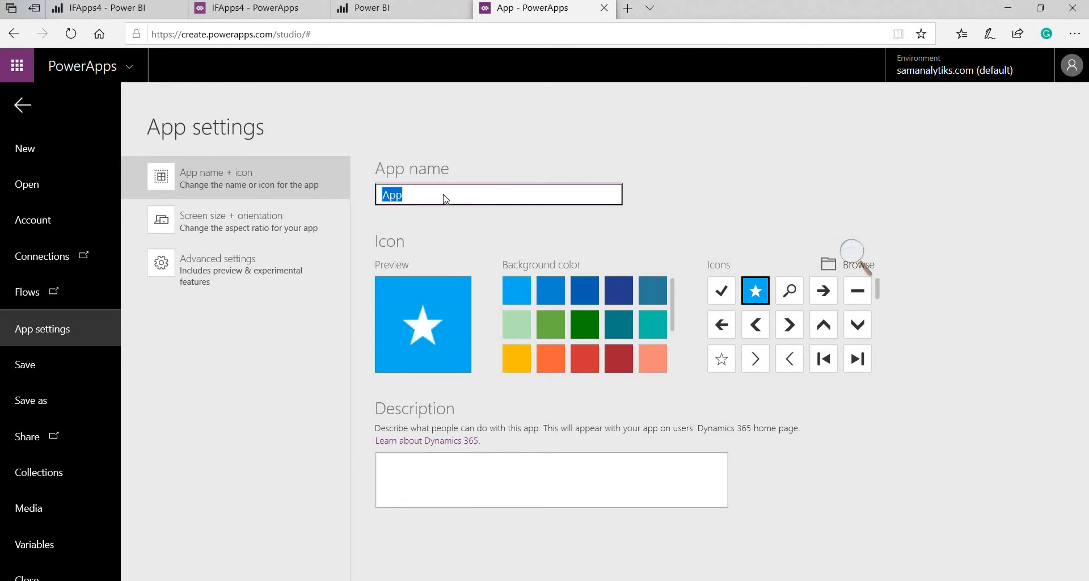
pyautogui.write('I')
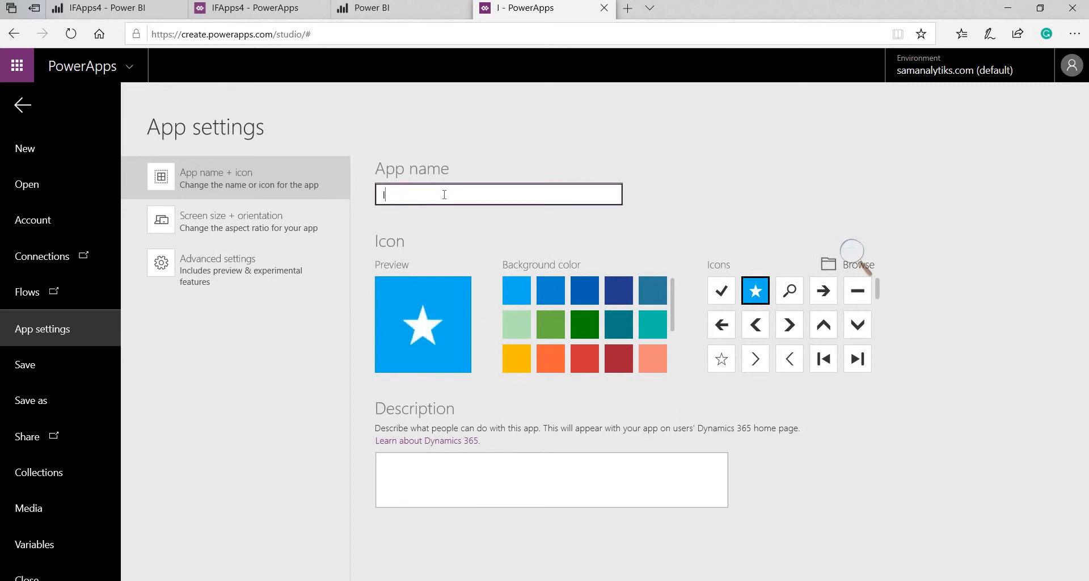
pyautogui.write('FPApp')
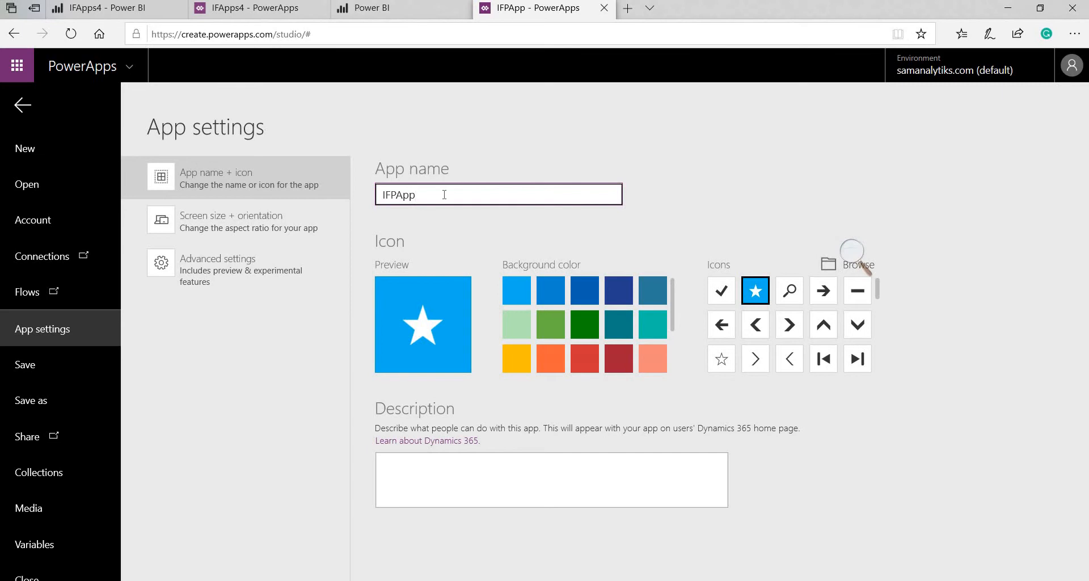
pyautogui.write('4')
# Save the app to the cloud as IFPApp4 and return to the IFApps4 Power BI report
pyautogui.click(92, 368)
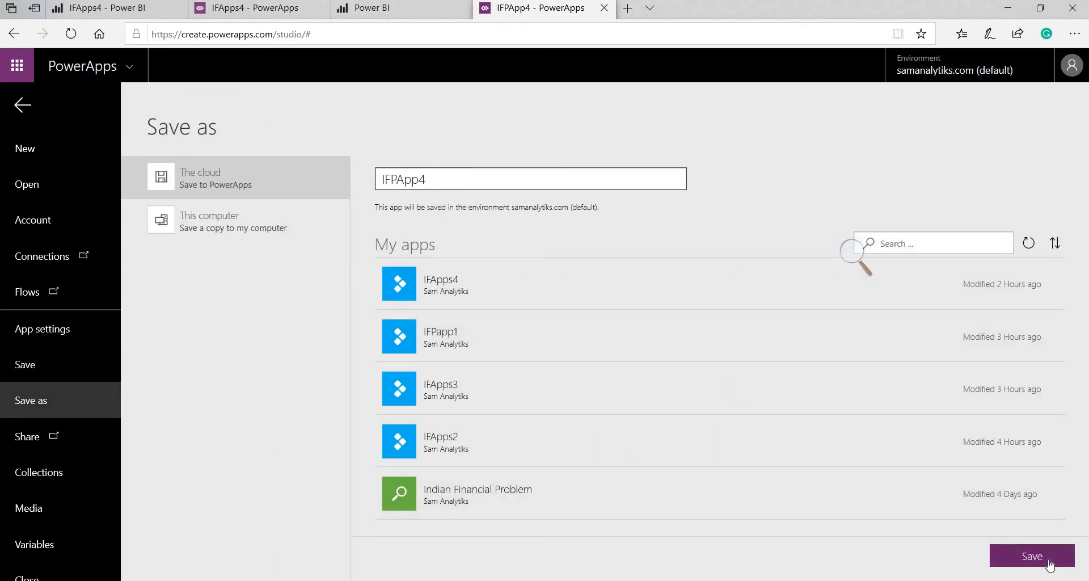
pyautogui.click(1049, 560)
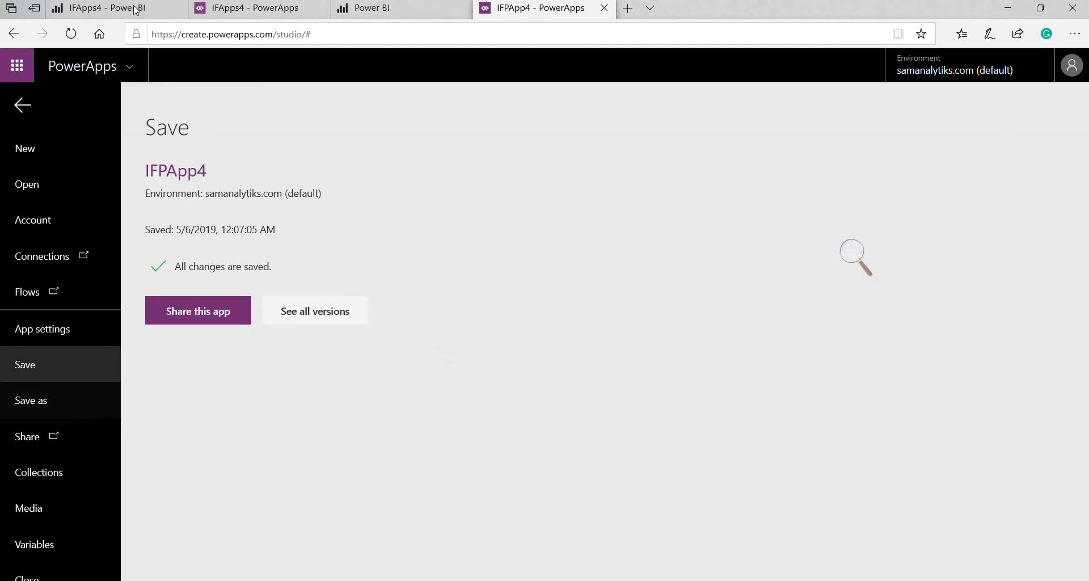
pyautogui.click(108, 9)
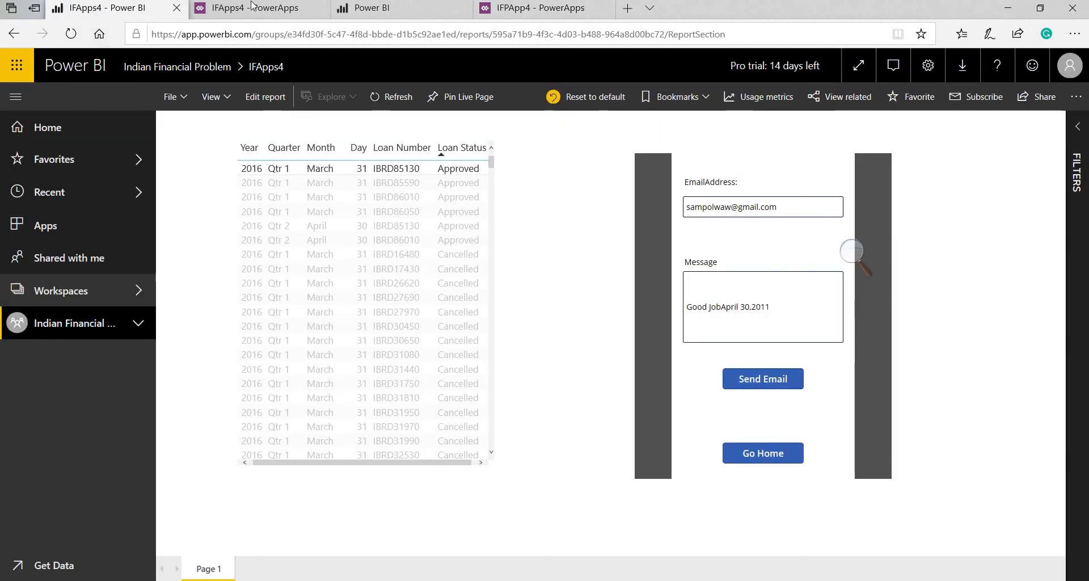
# Go to the Power BI editor, view the IFPApp4 app's sharing page in PowerApps, then return
pyautogui.click(379, 8)
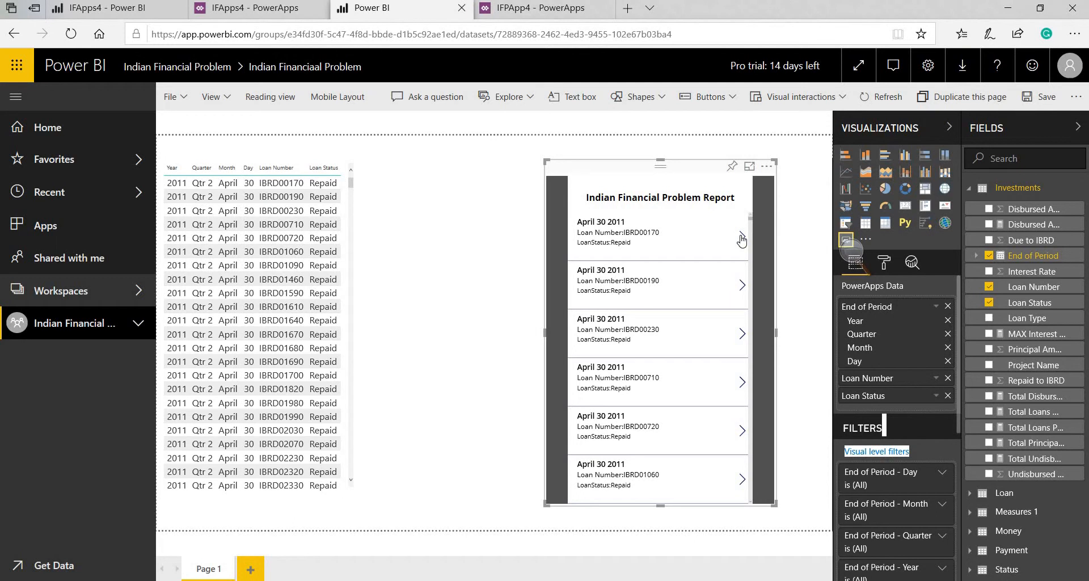
pyautogui.click(516, 8)
pyautogui.click(207, 311)
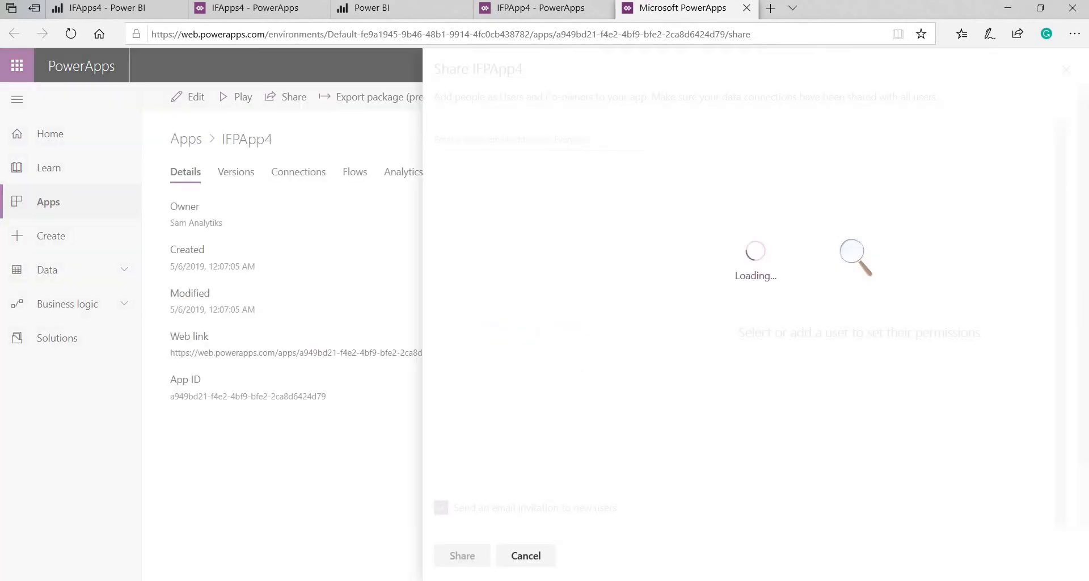
pyautogui.click(520, 15)
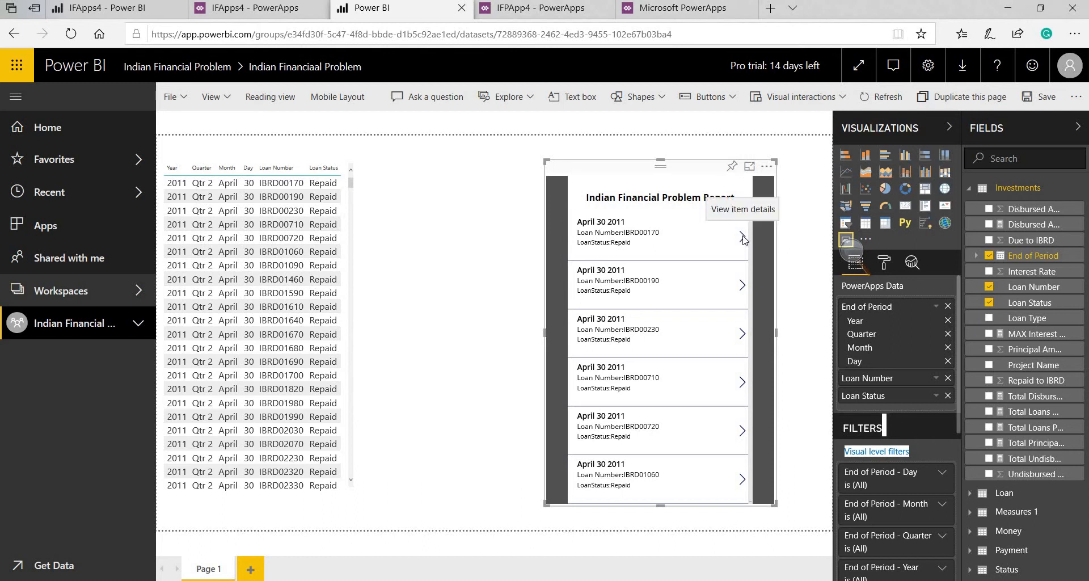
# Open the first loan's email form, prefilled with 'Good JobApril 30,2011', and focus the EmailAddress field
pyautogui.click(743, 238)
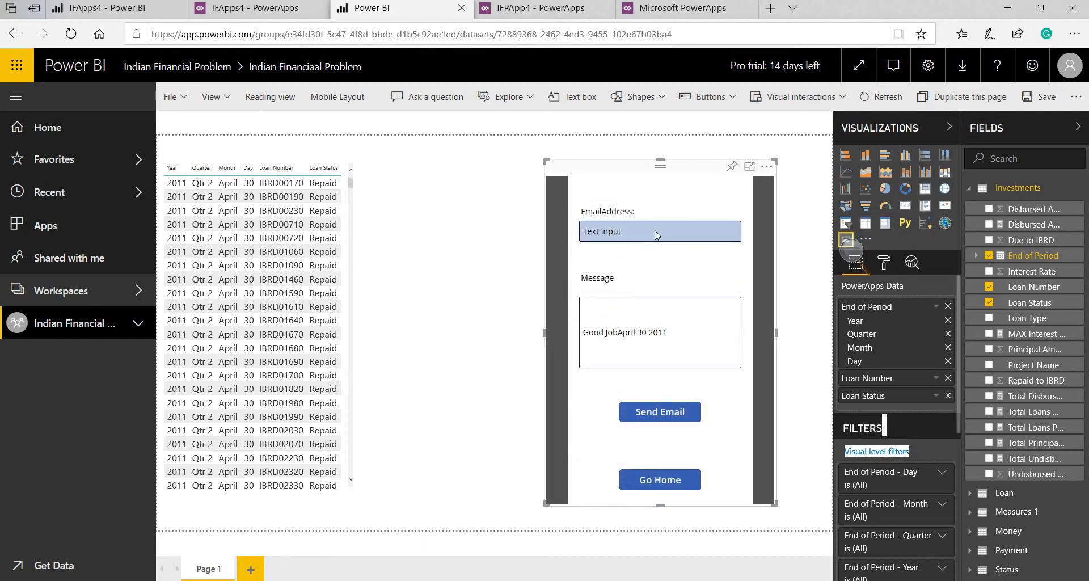
pyautogui.doubleClick(654, 230)
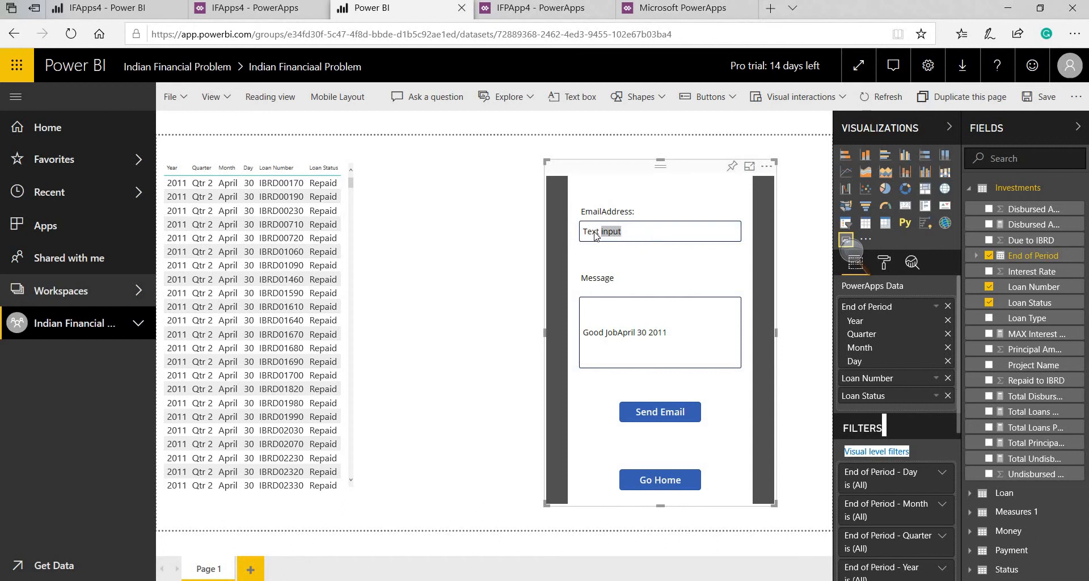
pyautogui.click(650, 235)
# In the IFApps4 report, re-enter the recipient's e-mail address in the EmailAddress box and send the email
pyautogui.click(86, 8)
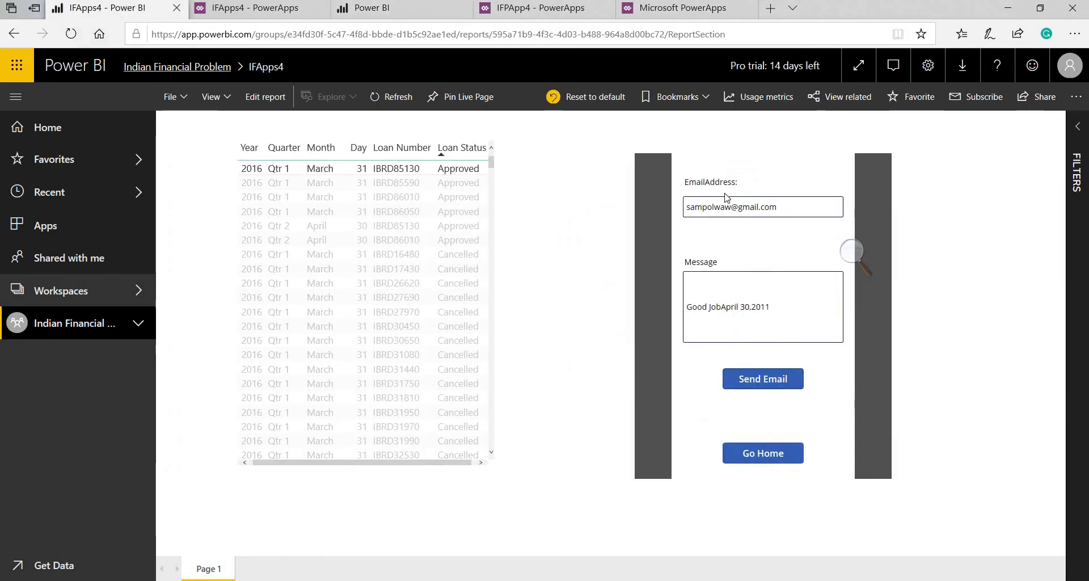
pyautogui.click(751, 214)
pyautogui.doubleClick(751, 213)
pyautogui.click(750, 211)
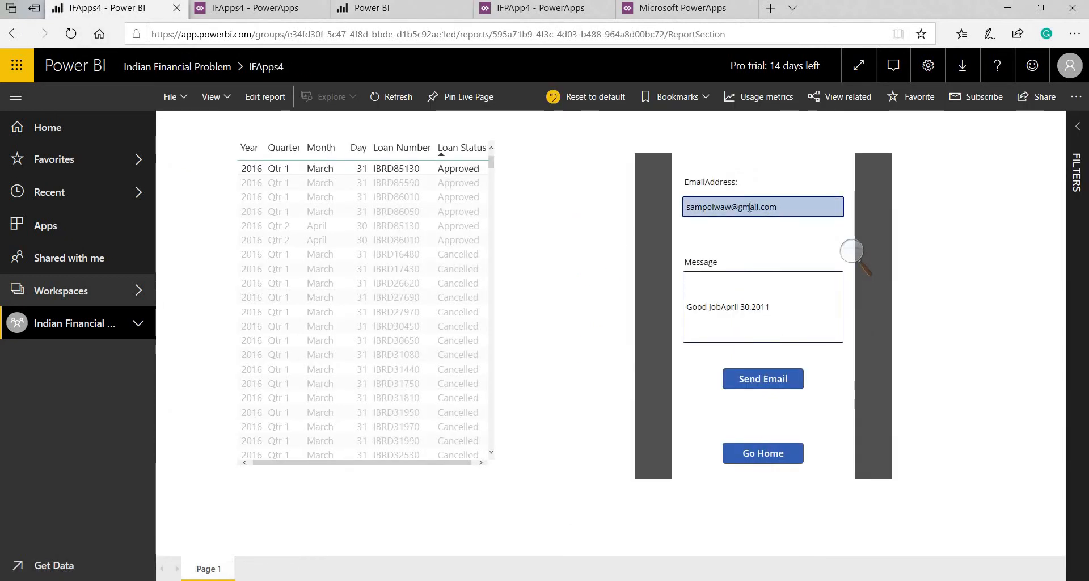
pyautogui.press('End')
pyautogui.hotkey('shift', 'Left')
pyautogui.hotkey('shift', 'Left')
pyautogui.hotkey('shift', 'Left')
pyautogui.hotkey('shift', 'Left')
pyautogui.hotkey('shift', 'Left')
pyautogui.hotkey('shift', 'Left')
pyautogui.hotkey('shift', 'Left')
pyautogui.hotkey('shift', 'Left')
pyautogui.hotkey('shift', 'Left')
pyautogui.hotkey('shift', 'Left')
pyautogui.hotkey('shift', 'Left')
pyautogui.hotkey('shift', 'Left')
pyautogui.hotkey('shift', 'Left')
pyautogui.hotkey('shift', 'Left')
pyautogui.hotkey('shift', 'Left')
pyautogui.hotkey('shift', 'Left')
pyautogui.hotkey('shift', 'Left')
pyautogui.hotkey('shift', 'Left')
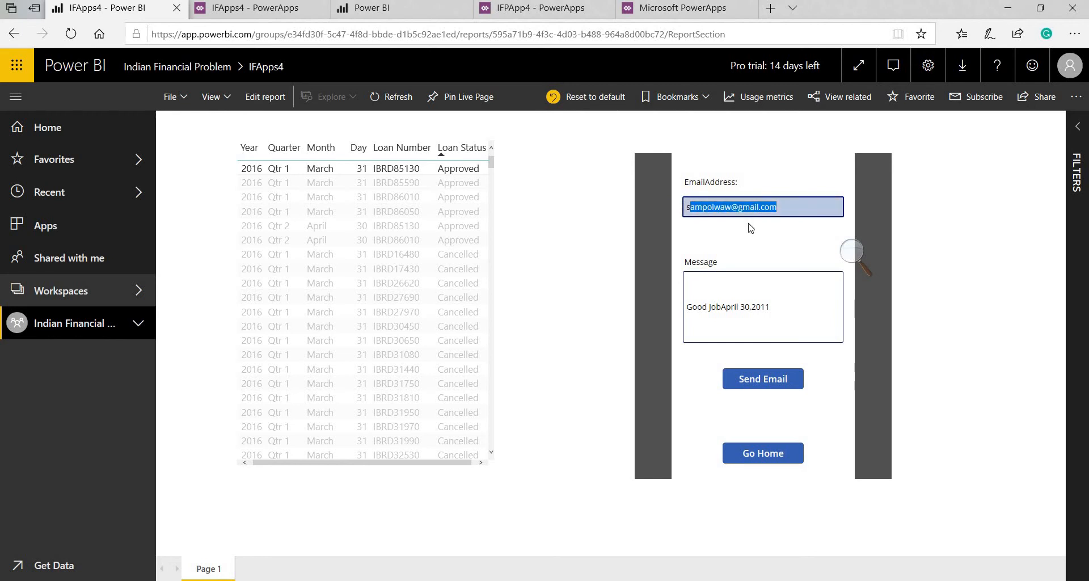
pyautogui.write('s')
pyautogui.press('BackSpace')
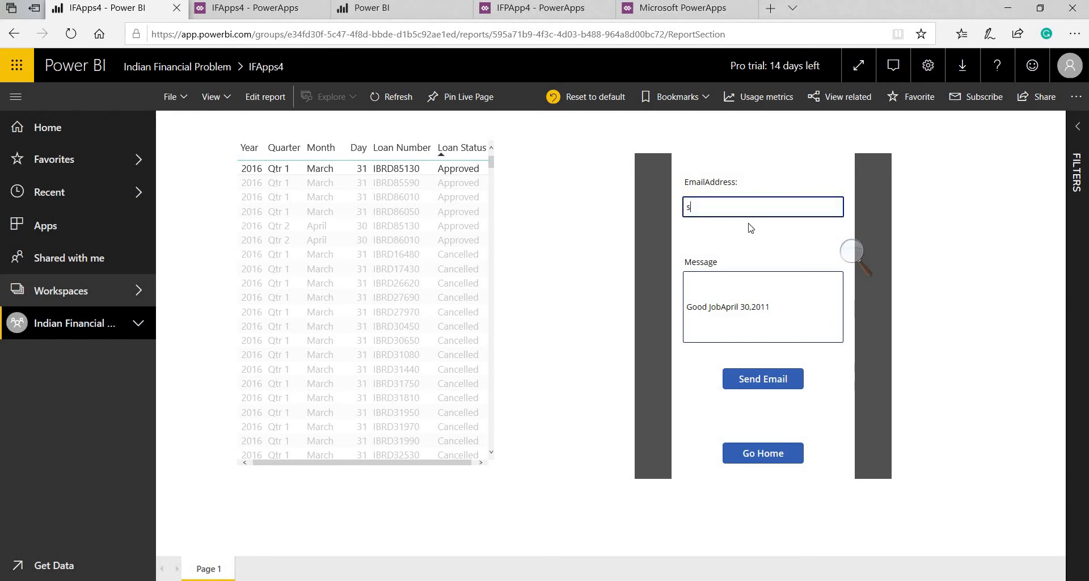
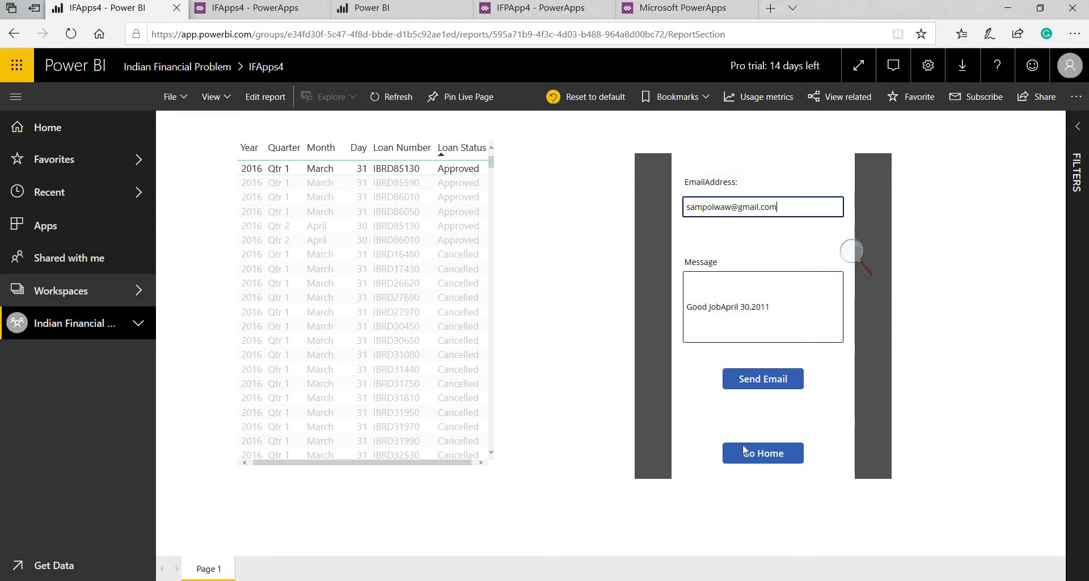
pyautogui.click(769, 380)
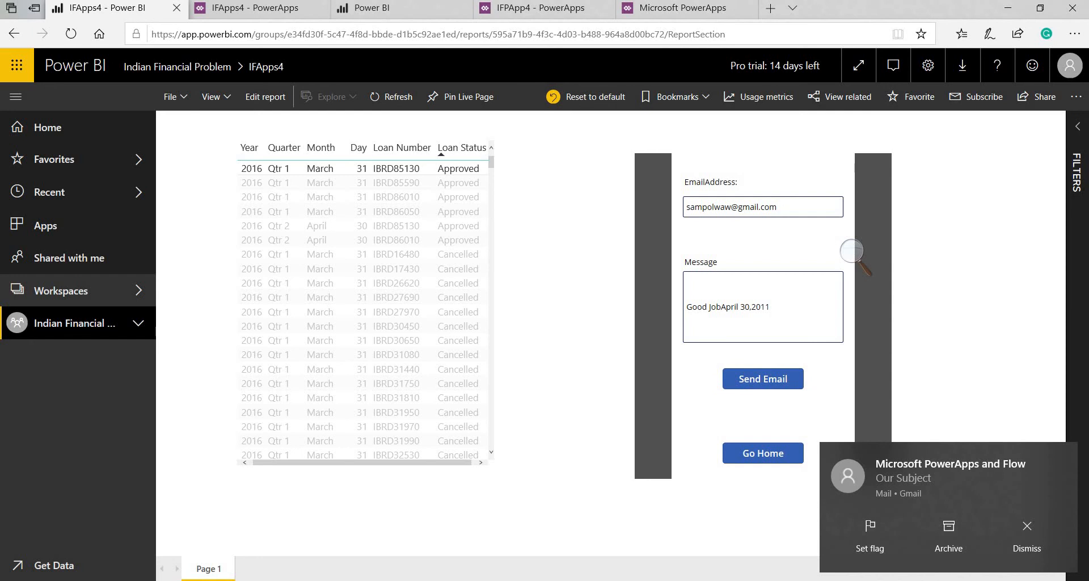
# Read the newest 'Our Subject' email ('Good JobApril 30,2011') in Mail, then return to Power BI
pyautogui.click(369, 580)
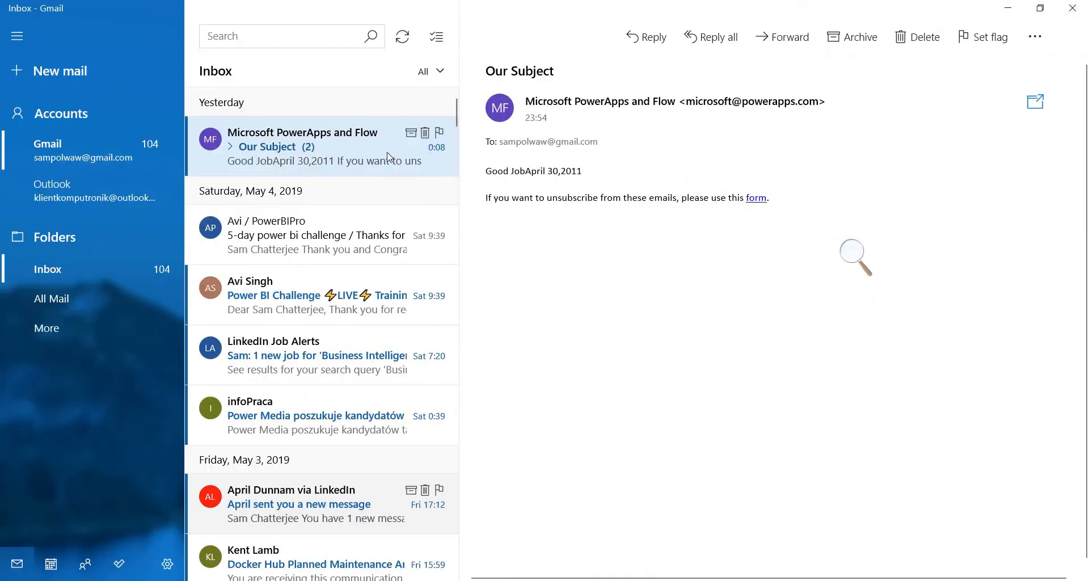
pyautogui.click(383, 158)
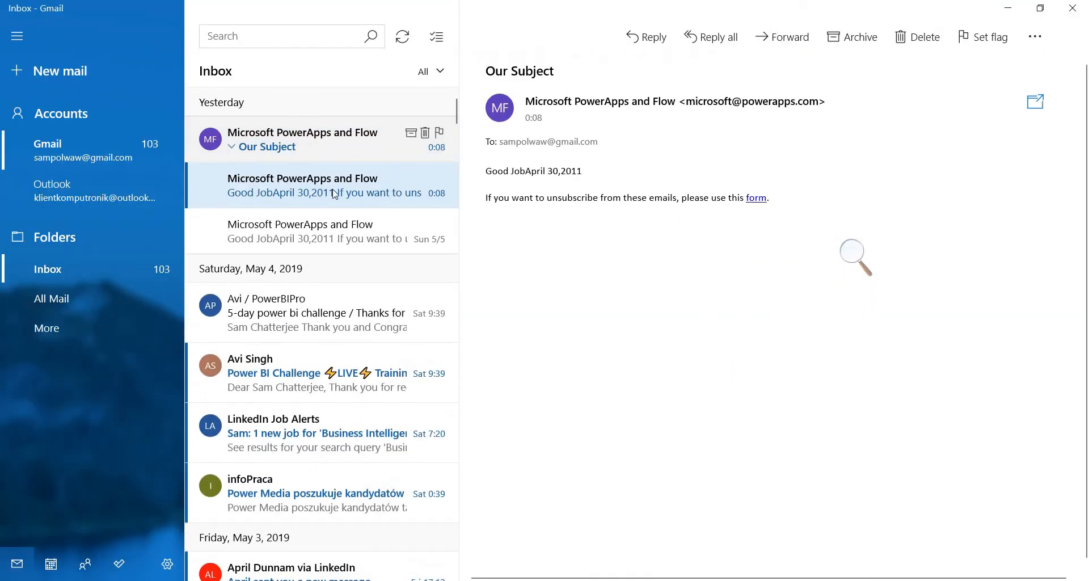
pyautogui.click(301, 182)
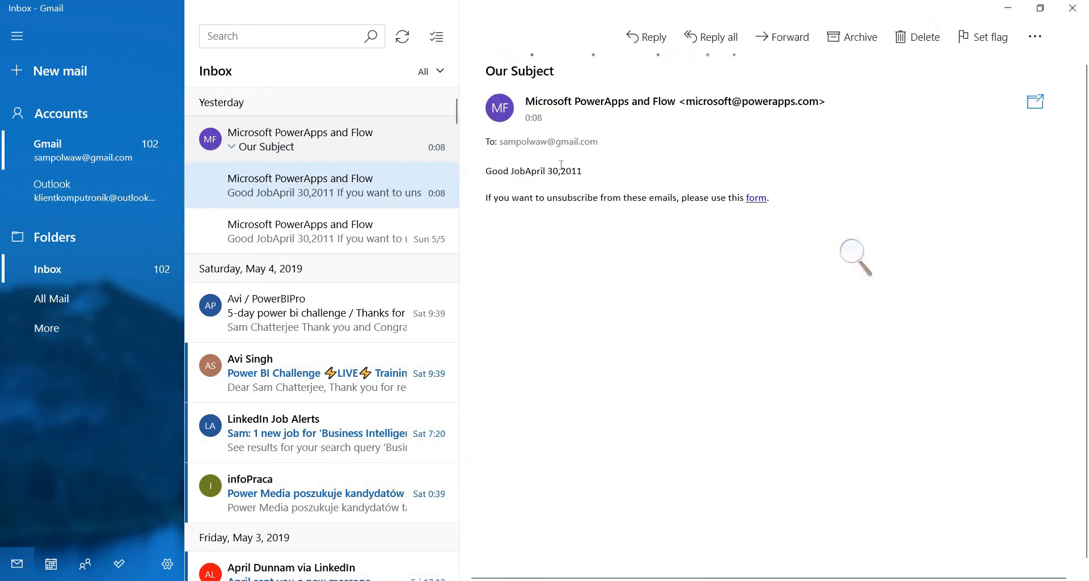
pyautogui.hotkey('alt', 'Tab')
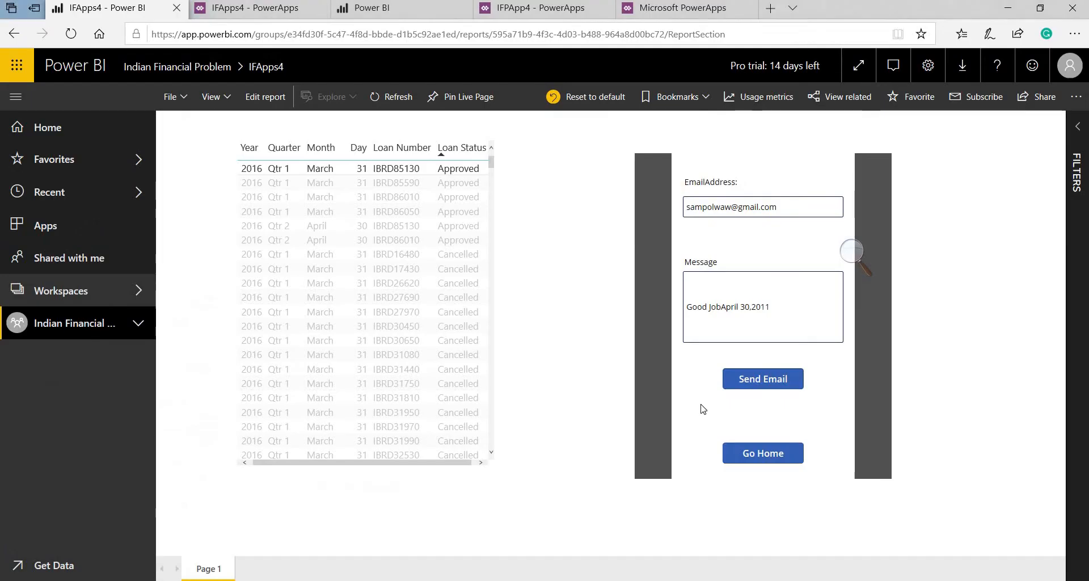